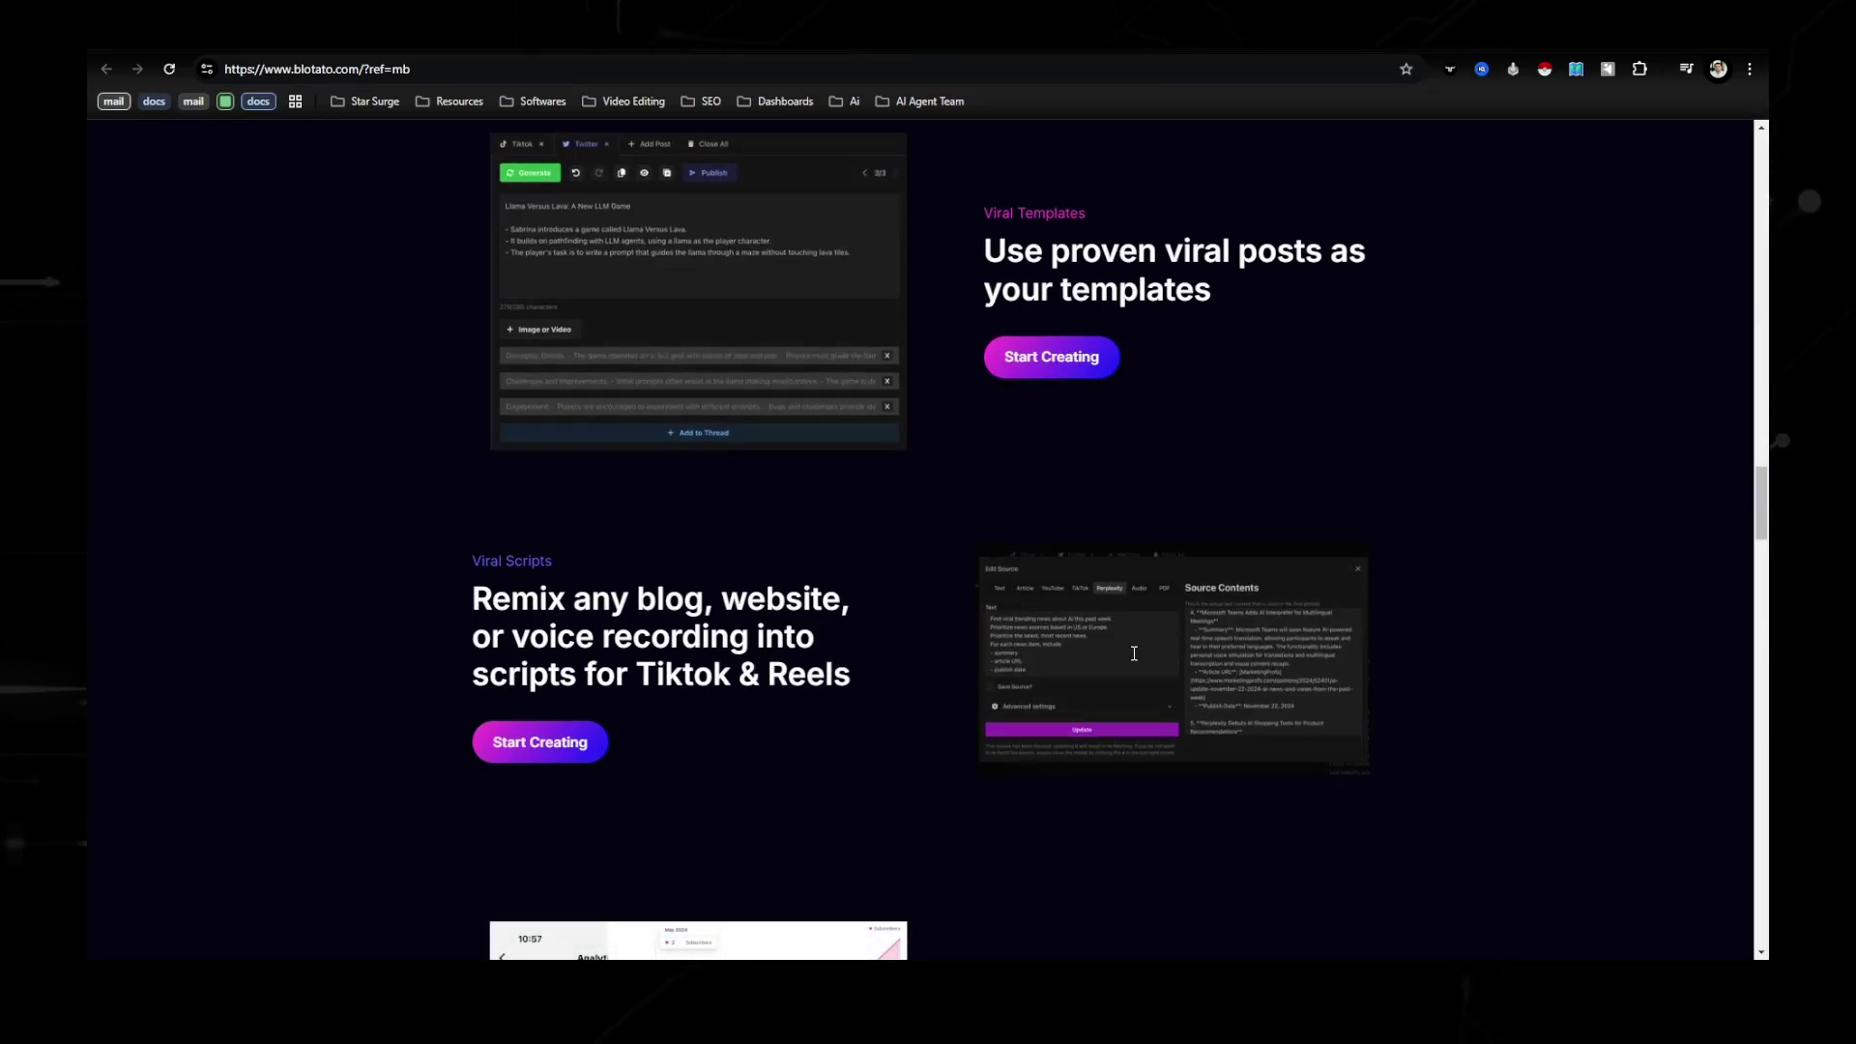
- Look through the Blotato home page and the script, theme and voice sections of the video creation page
{"action": "scroll", "coordinate": [1134, 653], "scroll_direction": "down", "scroll_amount": 2}
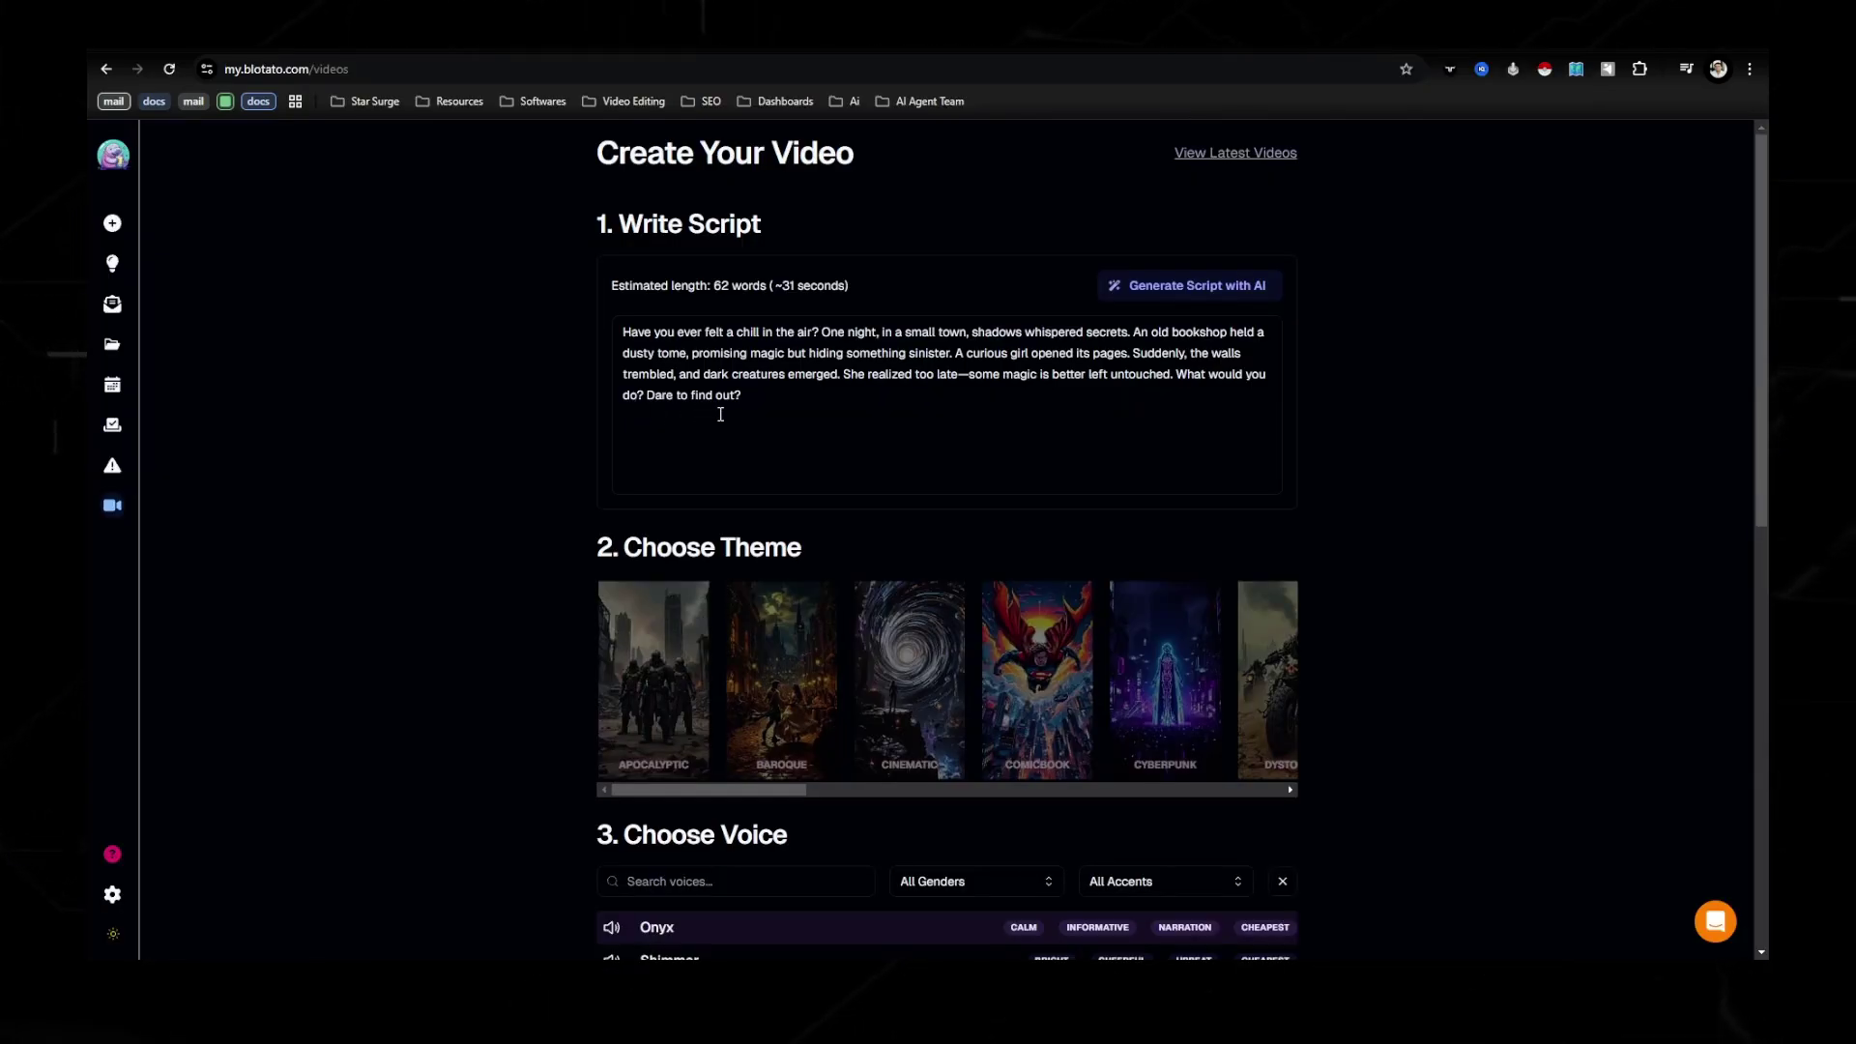
{"action": "scroll", "coordinate": [720, 414], "scroll_direction": "down", "scroll_amount": 1}
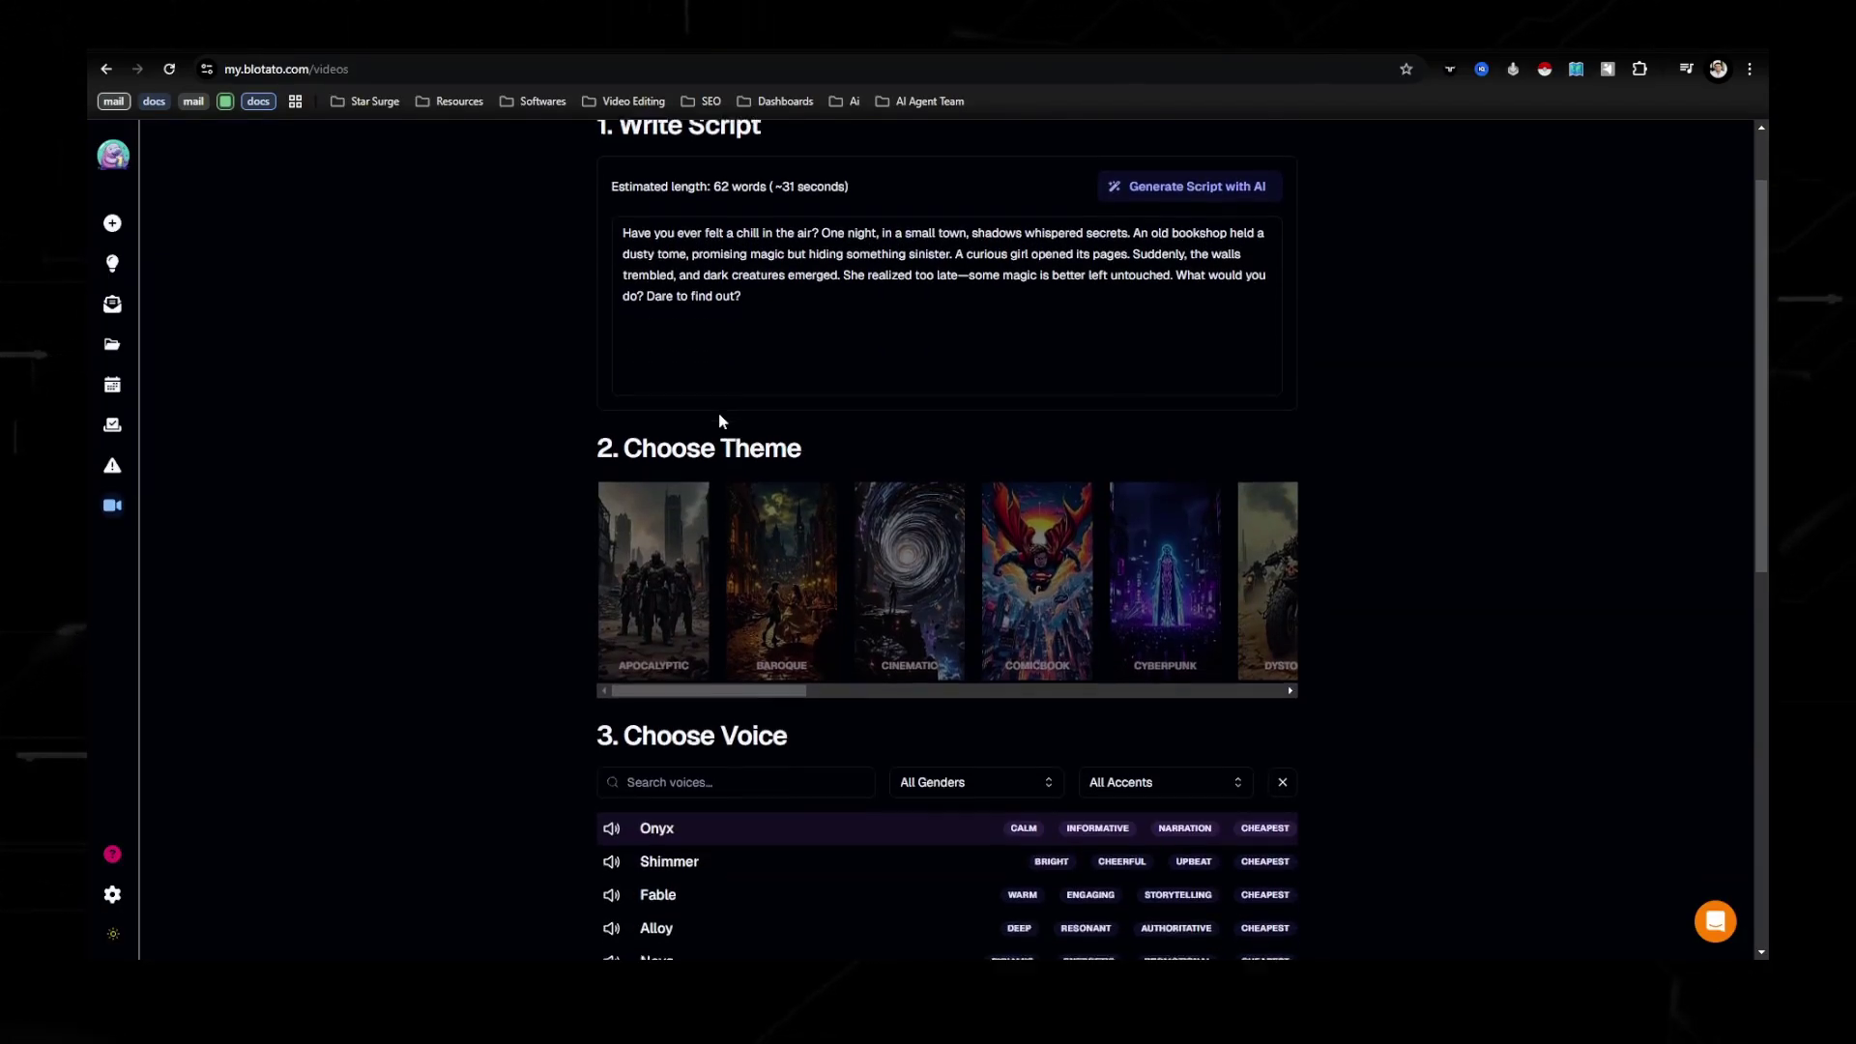
{"action": "scroll", "coordinate": [720, 421], "scroll_direction": "down", "scroll_amount": 2}
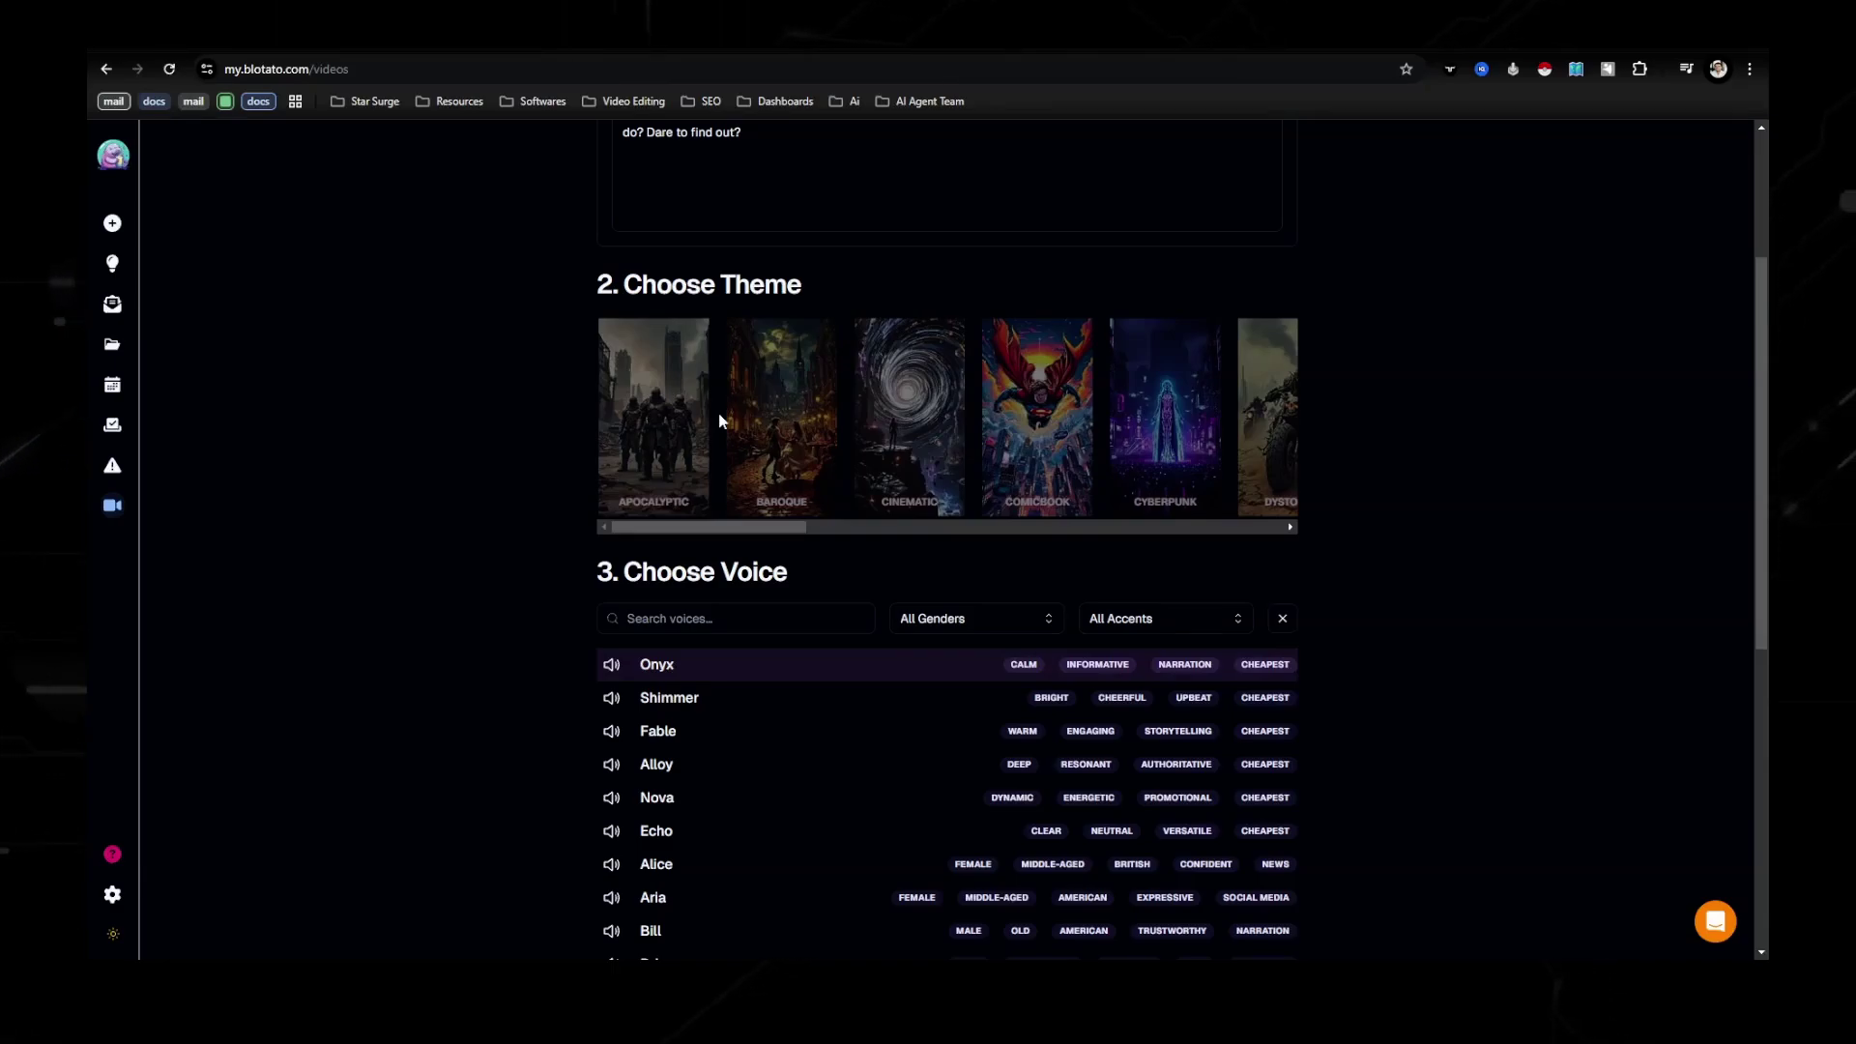
{"action": "scroll", "coordinate": [720, 421], "scroll_direction": "down", "scroll_amount": 1}
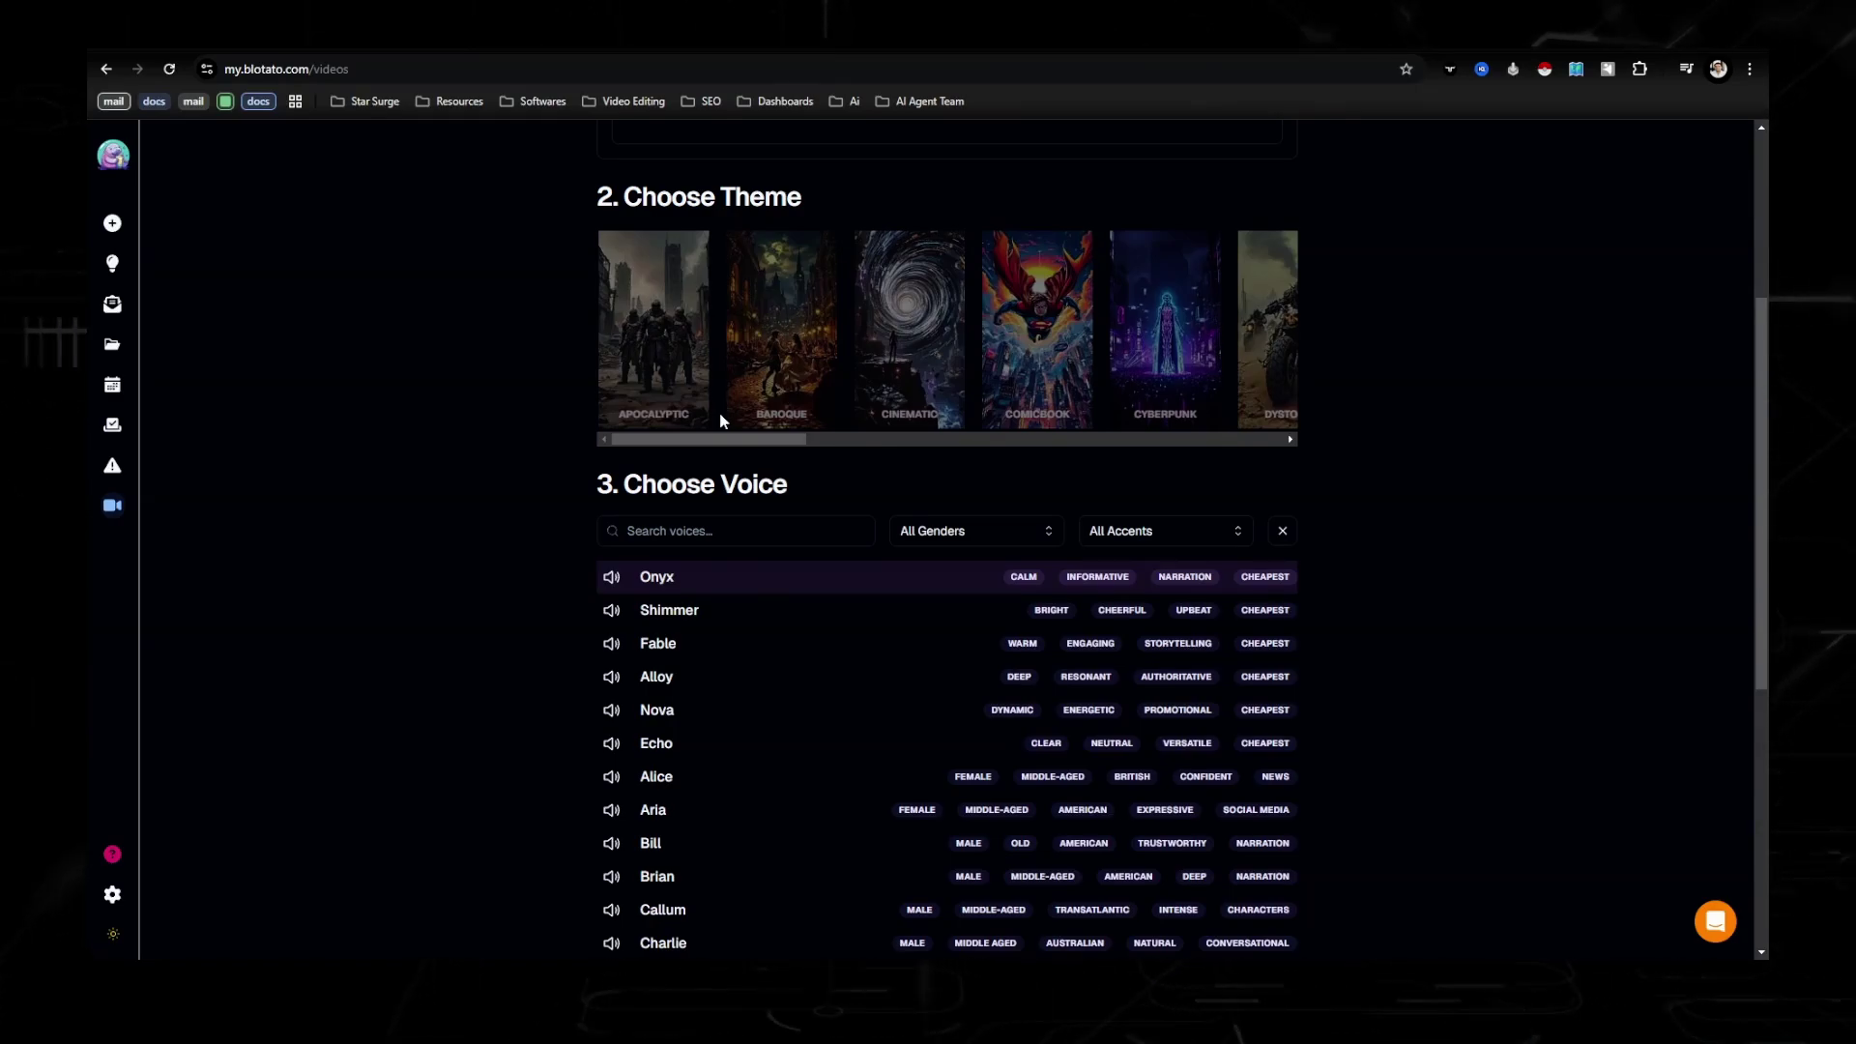
{"action": "scroll", "coordinate": [720, 418], "scroll_direction": "up", "scroll_amount": 4}
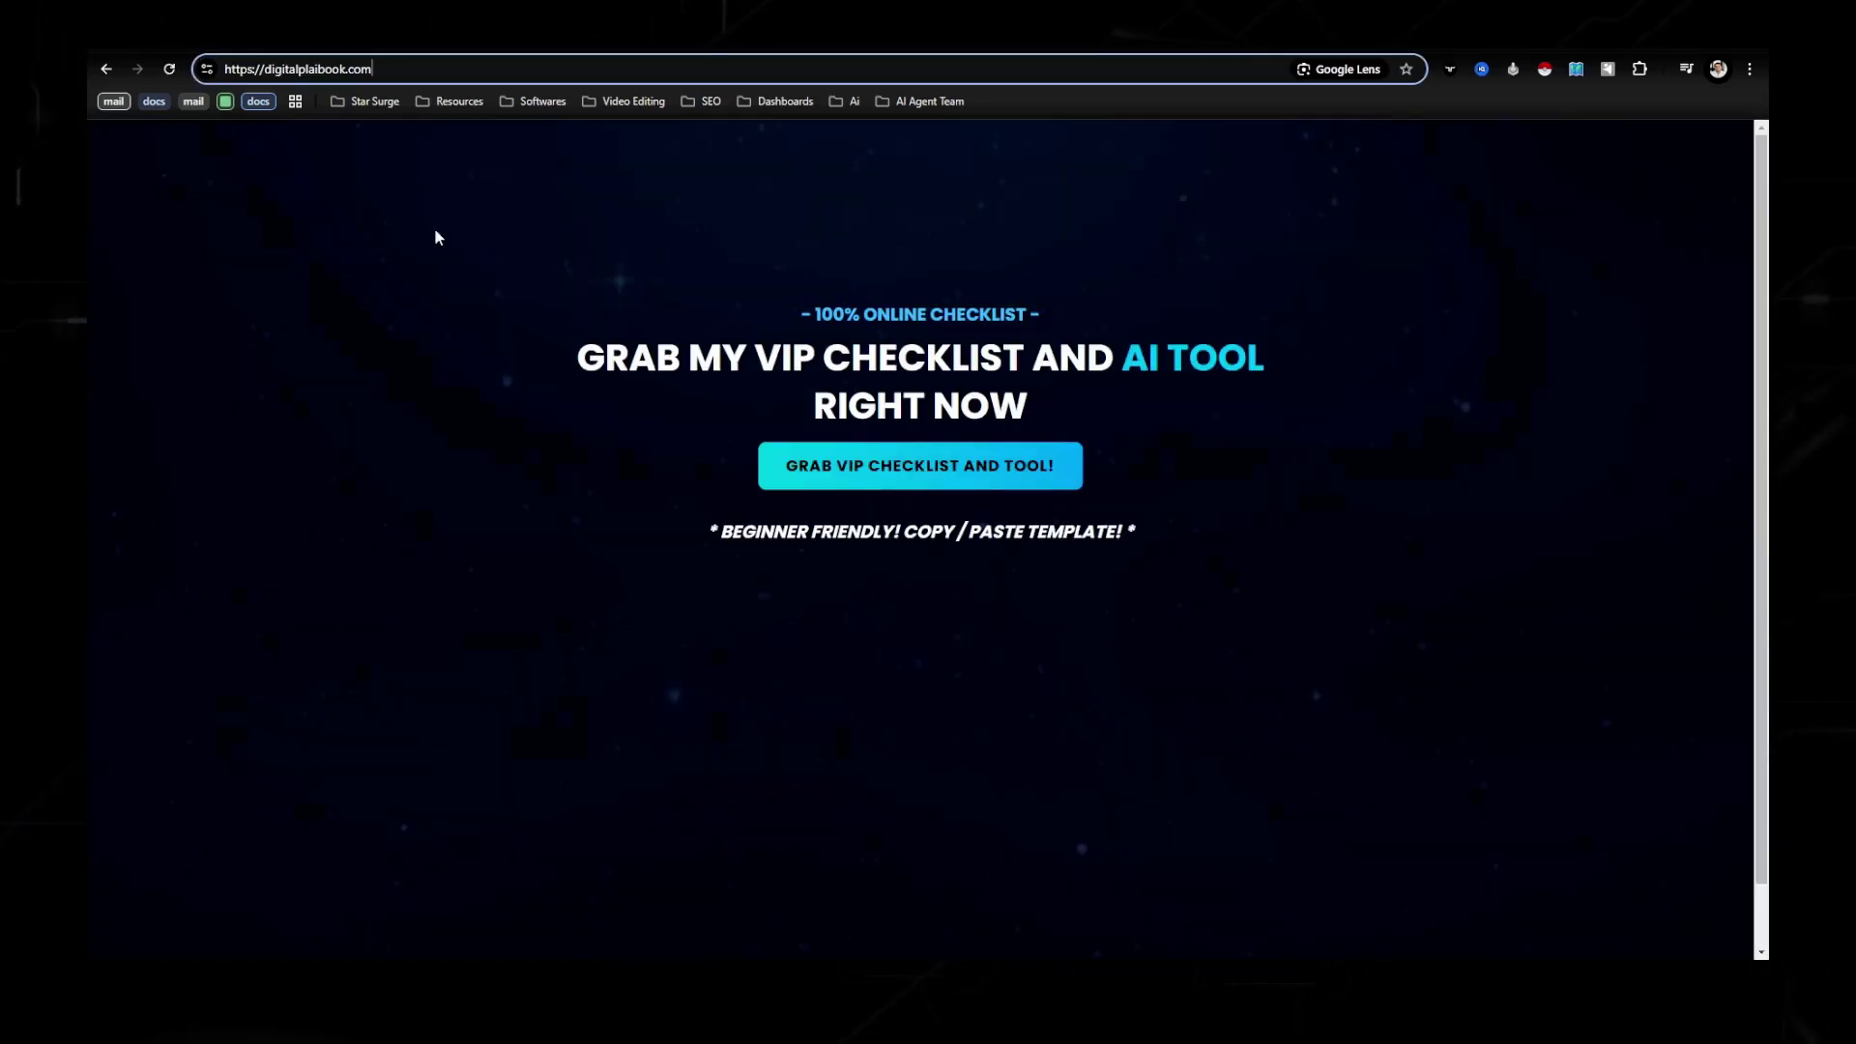
- Look through the Prompts and AI Tools sheets of the DIGITAL PLAIBOOK spreadsheet from digitalplaibook.com
{"action": "left_click_drag", "start_coordinate": [385, 69], "coordinate": [216, 68]}
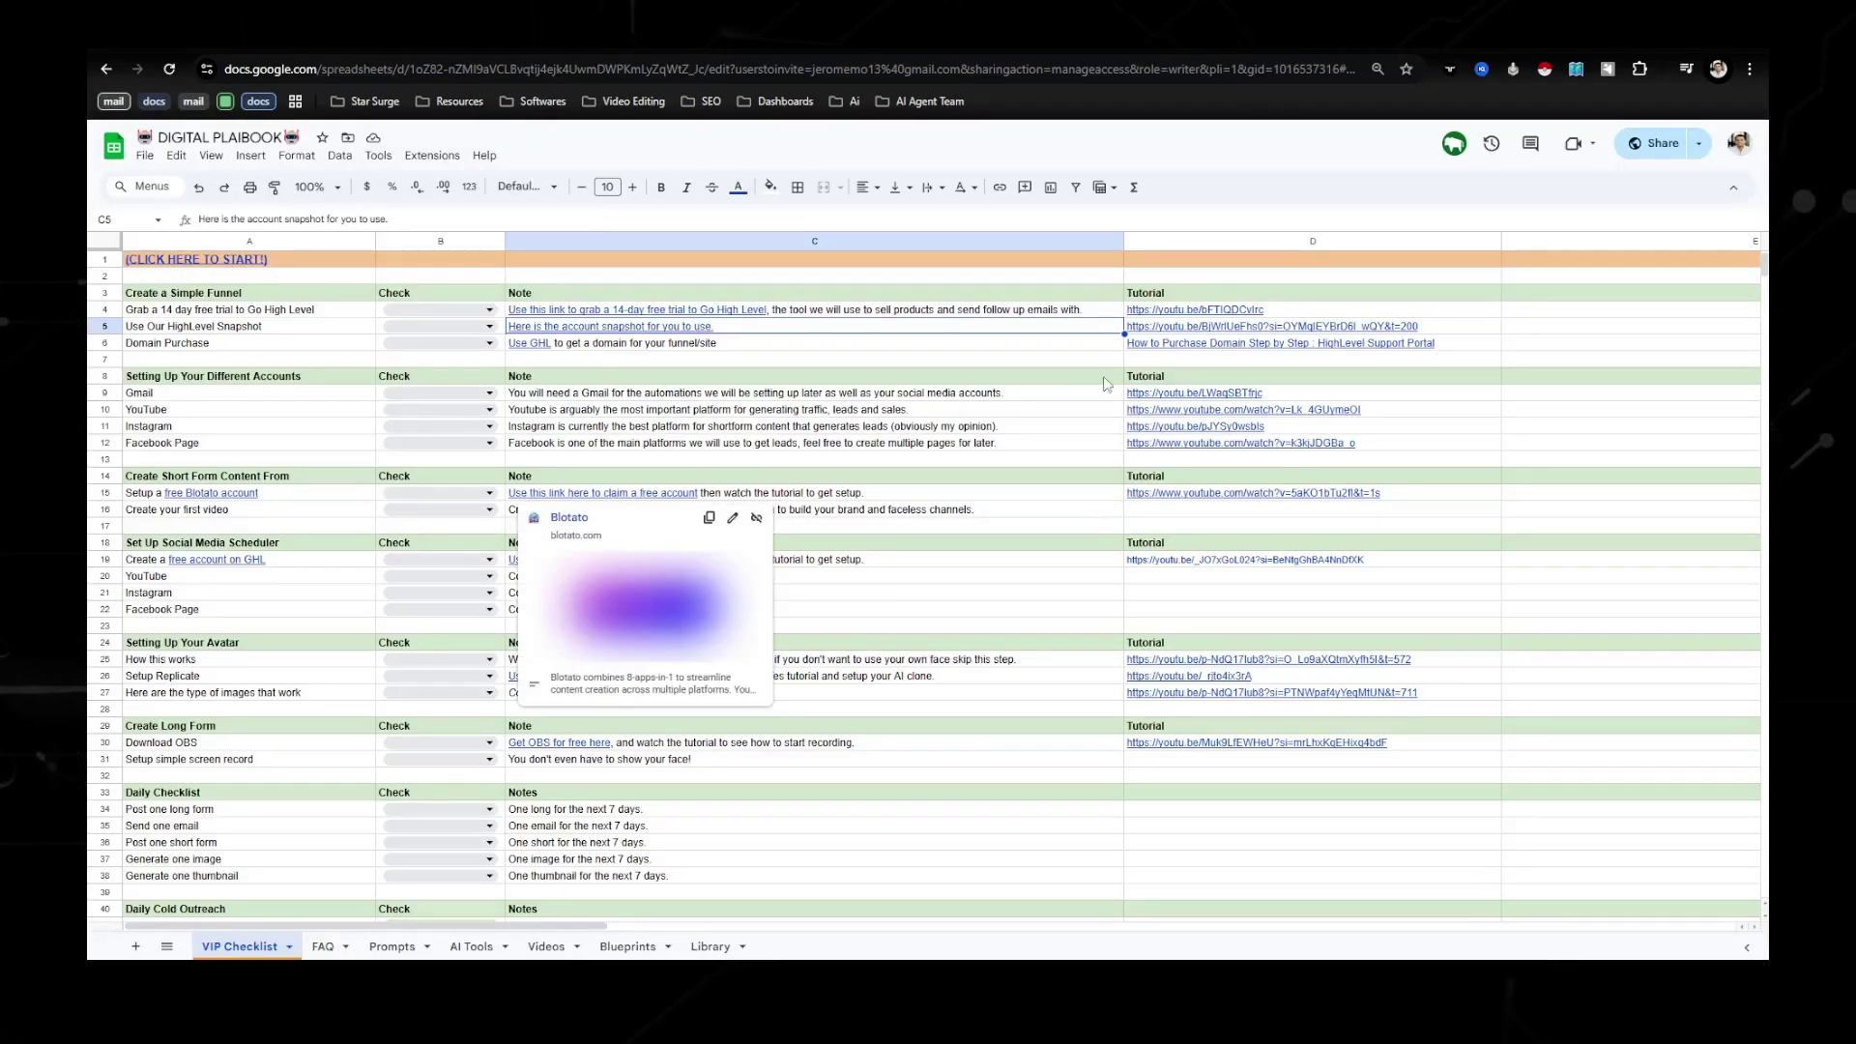
{"action": "left_click", "coordinate": [391, 947]}
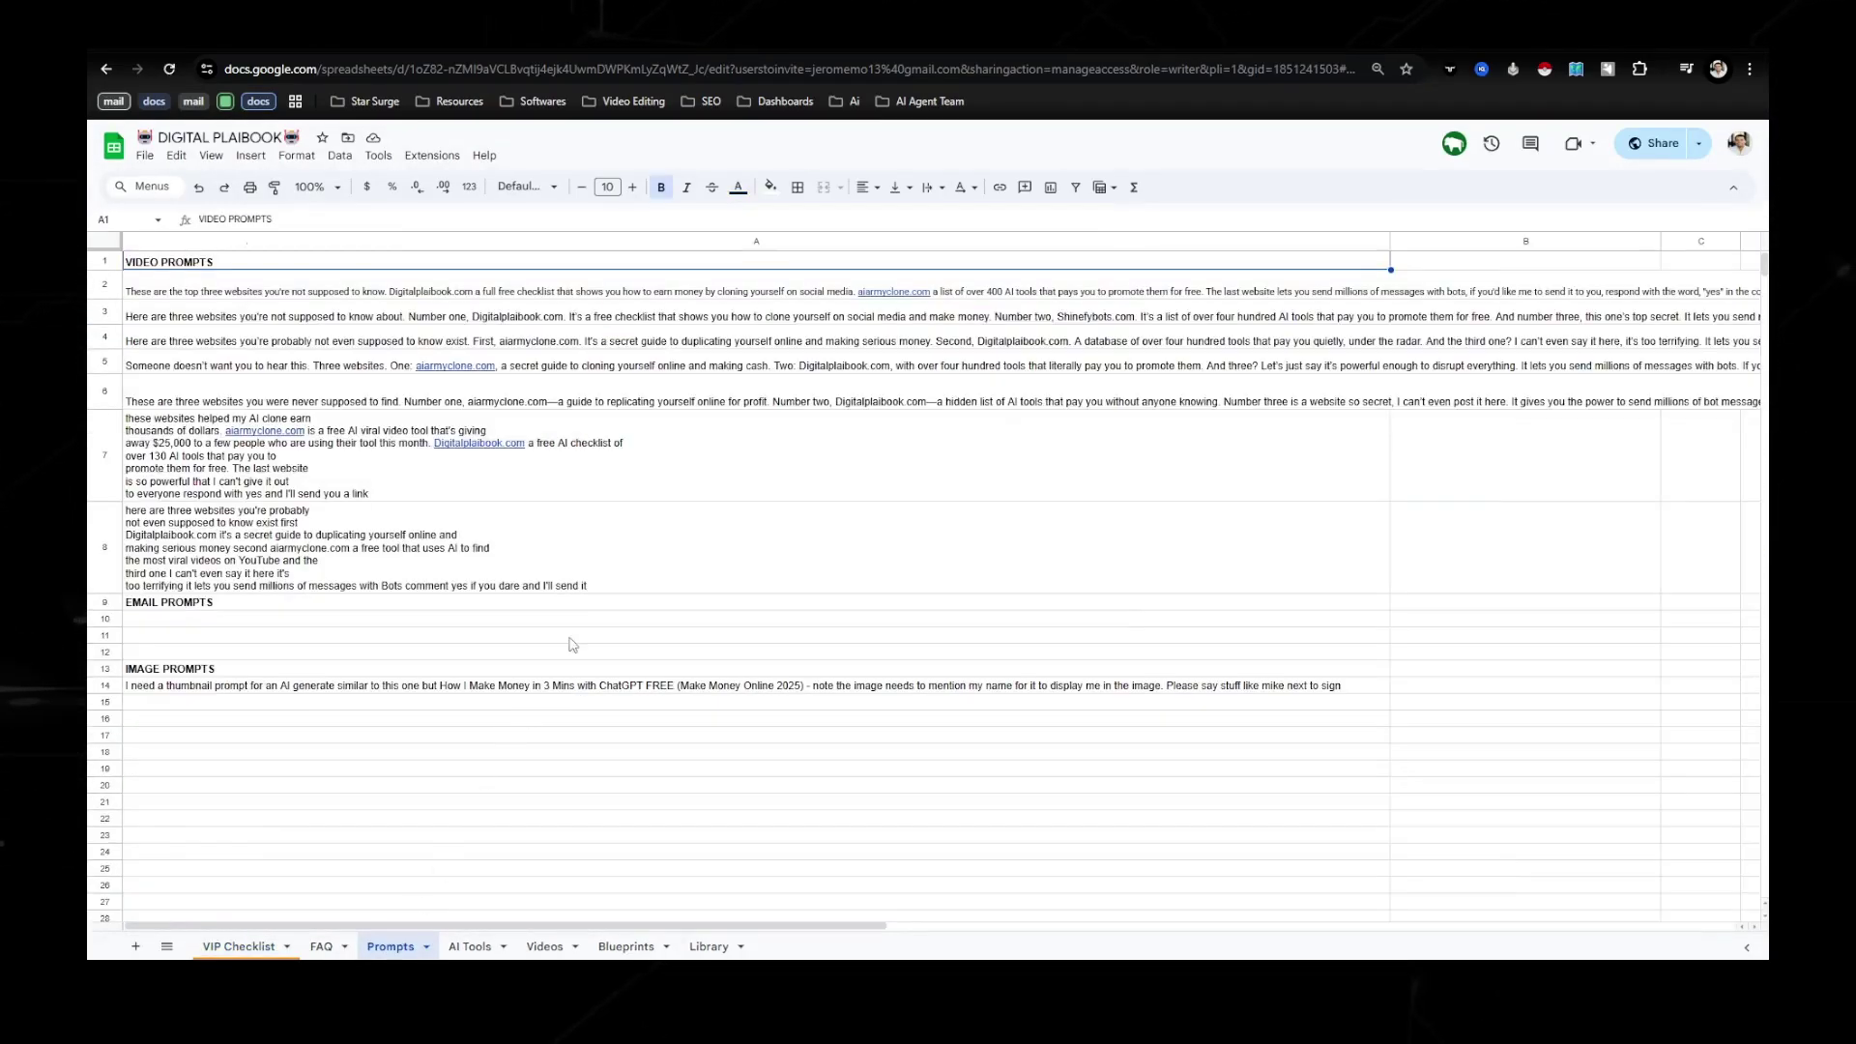
{"action": "mouse_move", "coordinate": [650, 435]}
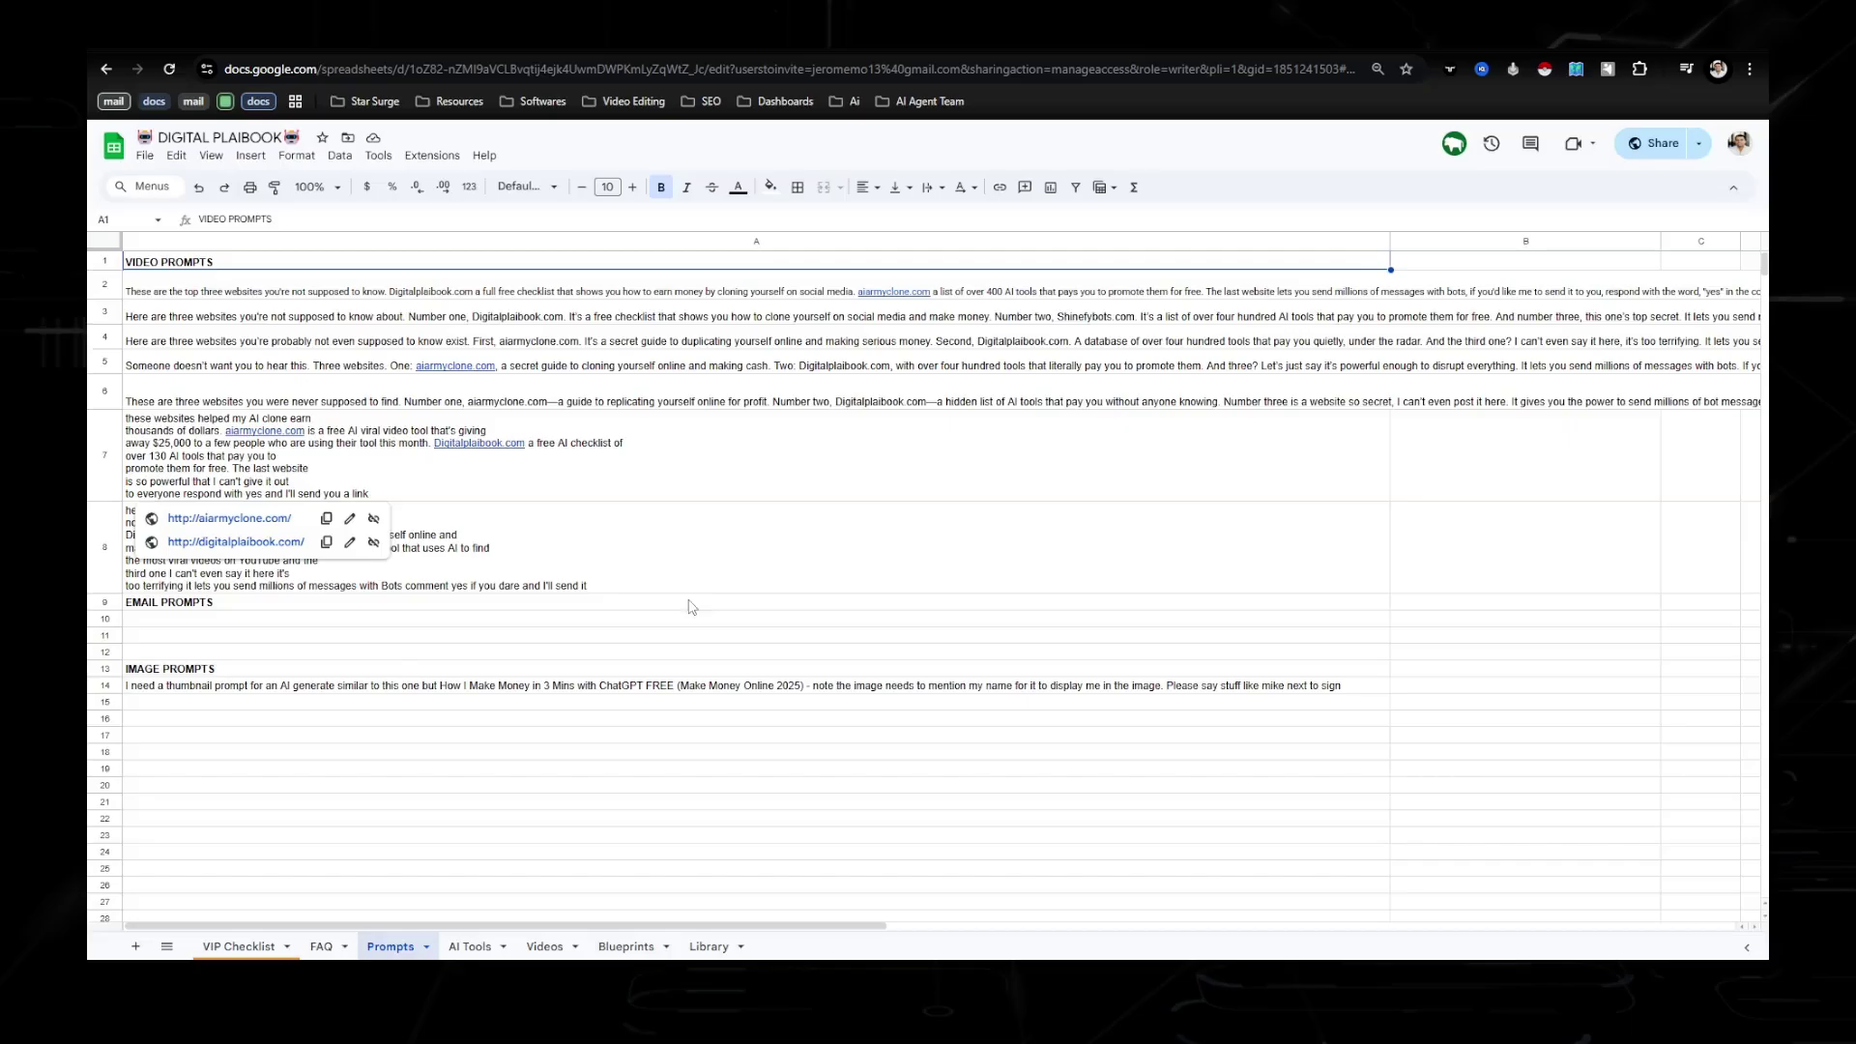
{"action": "left_click", "coordinate": [470, 947]}
{"action": "scroll", "coordinate": [467, 471], "scroll_direction": "down", "scroll_amount": 10}
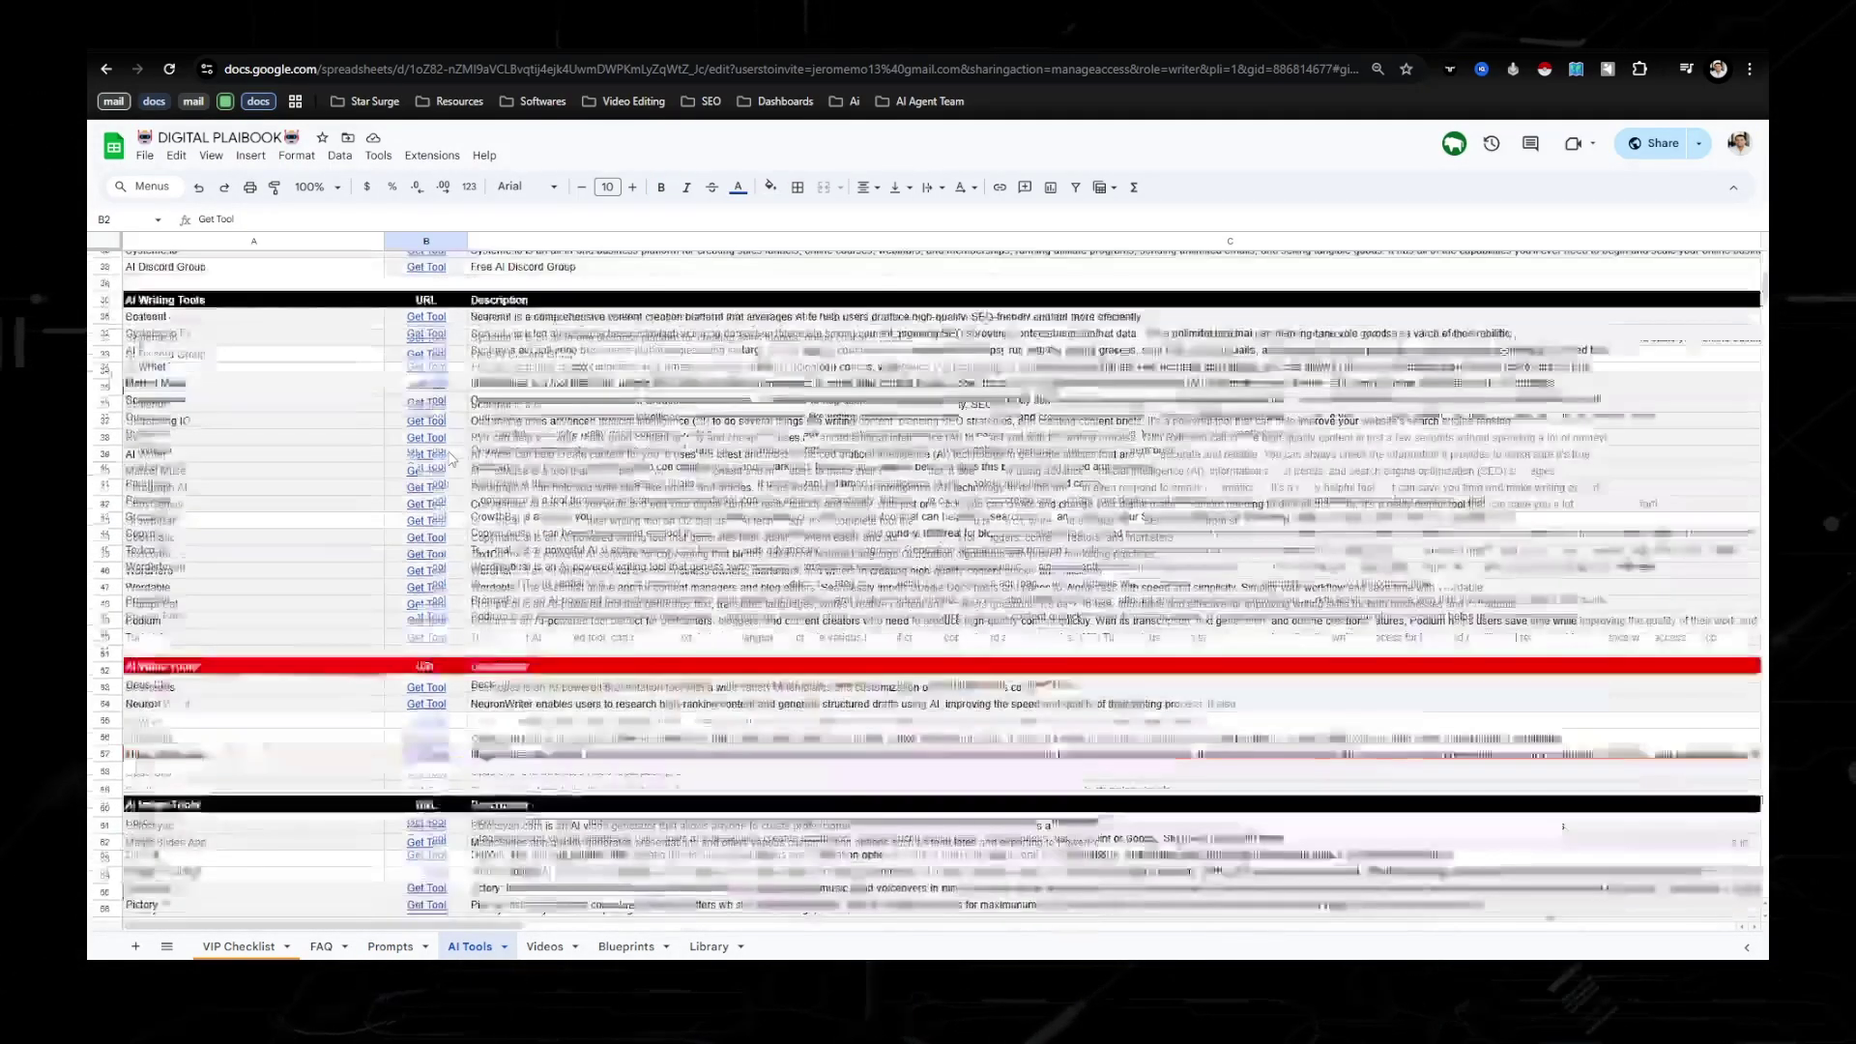
{"action": "scroll", "coordinate": [467, 470], "scroll_direction": "down", "scroll_amount": 15}
{"action": "scroll", "coordinate": [590, 596], "scroll_direction": "up", "scroll_amount": 20}
{"action": "scroll", "coordinate": [590, 596], "scroll_direction": "up", "scroll_amount": 6}
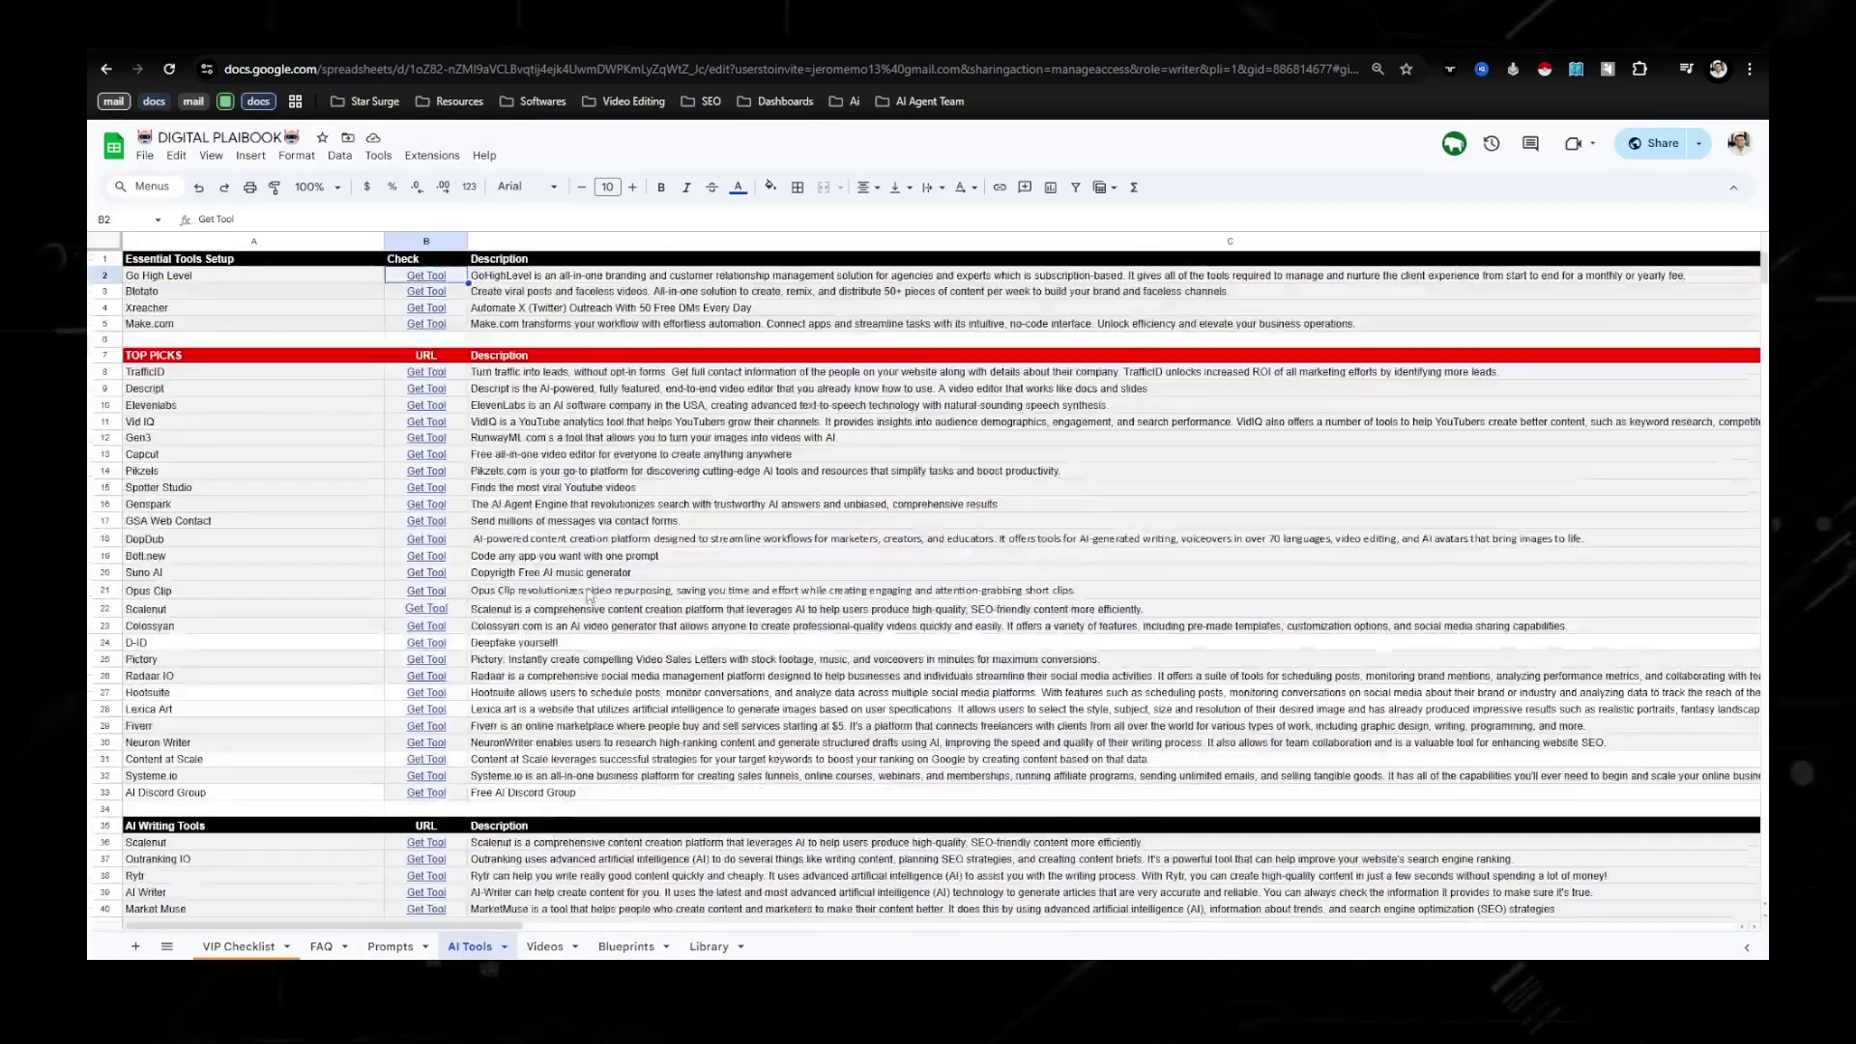
- View the Videos, Blueprints and Library sheets of the DIGITAL PLAIBOOK spreadsheet, including the short form videos folder preview
{"action": "left_click", "coordinate": [544, 946]}
{"action": "mouse_move", "coordinate": [310, 313]}
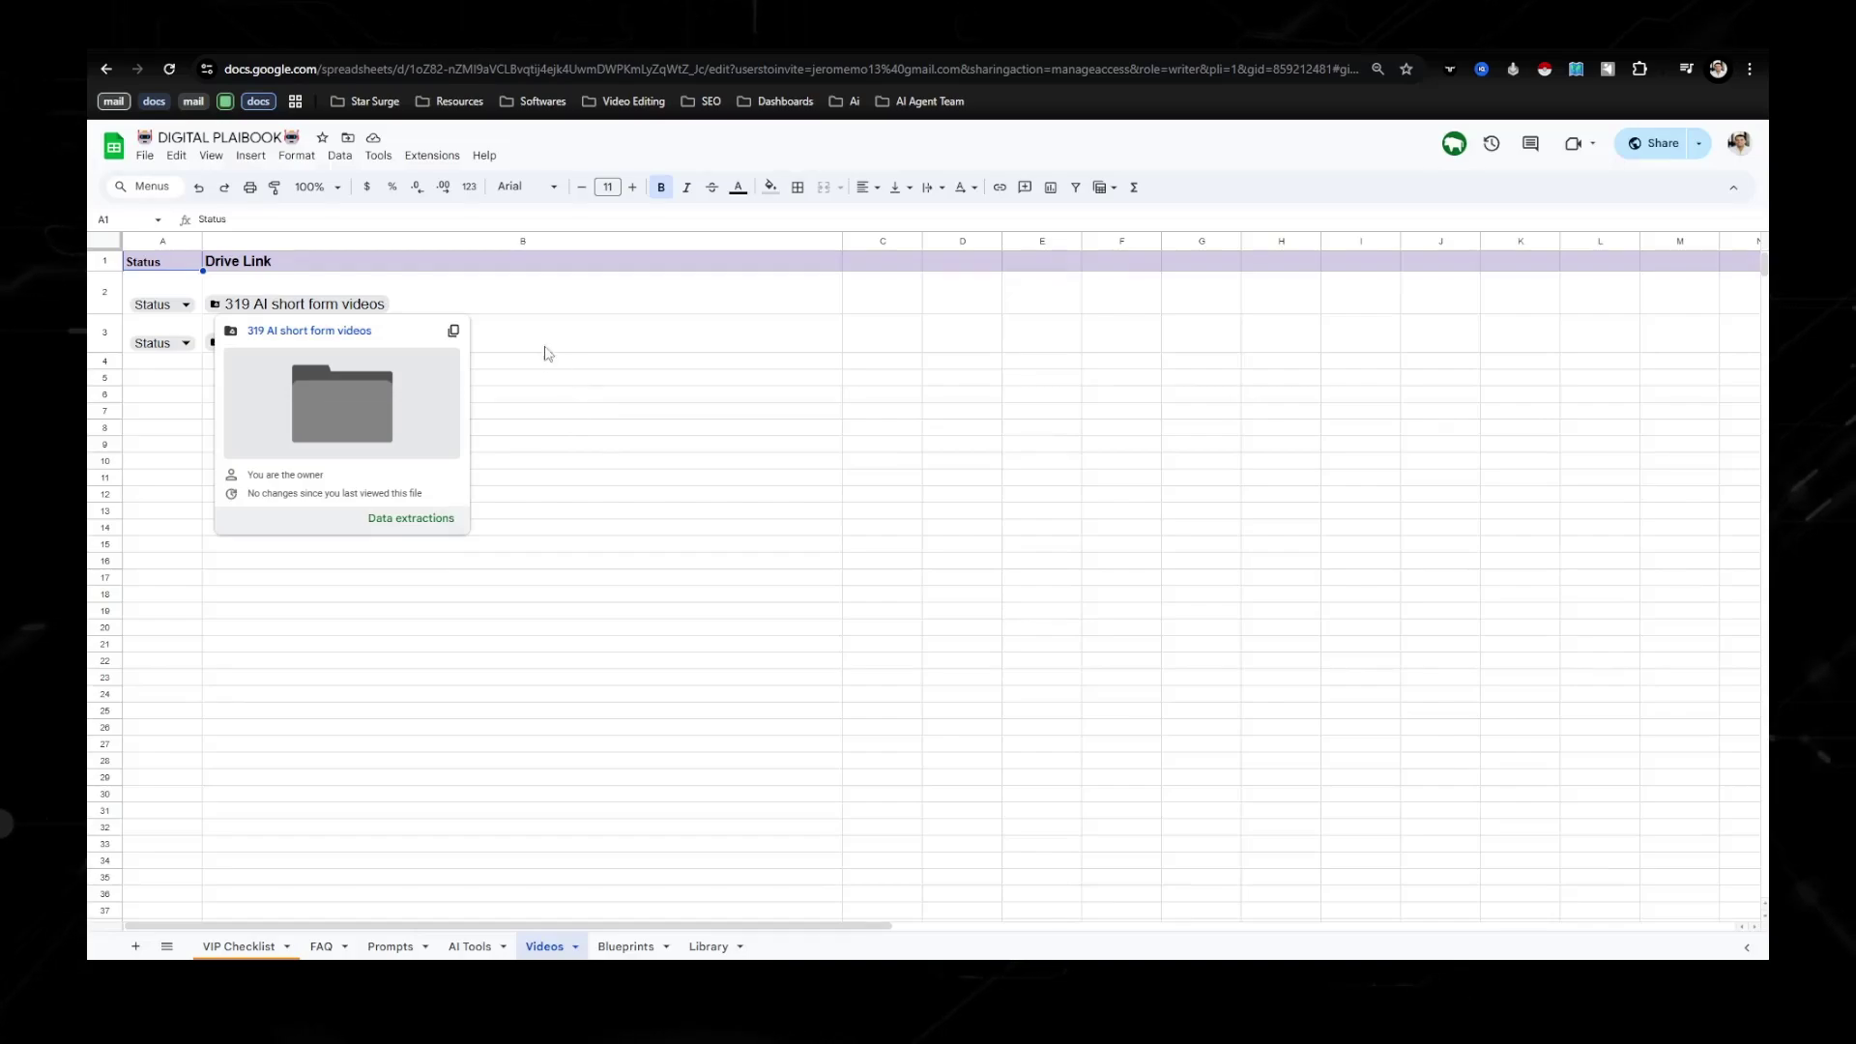
{"action": "left_click", "coordinate": [626, 946]}
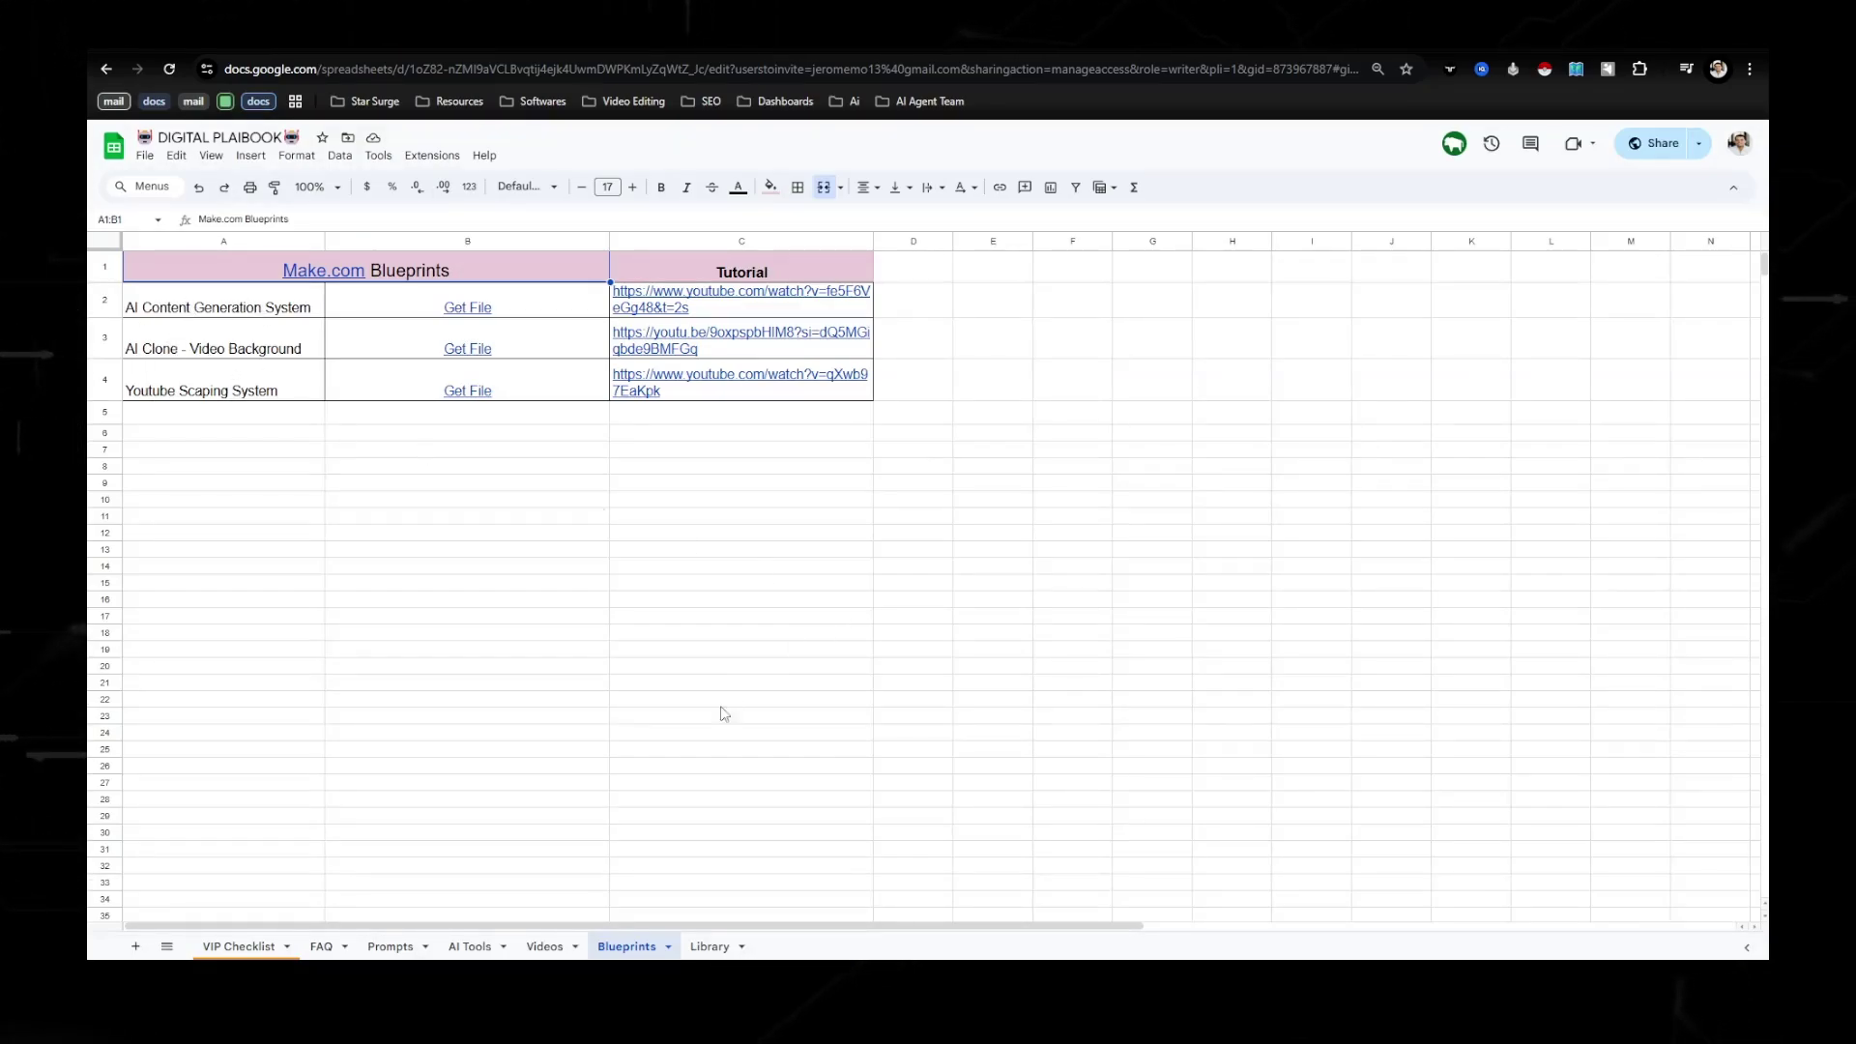
{"action": "left_click", "coordinate": [707, 940]}
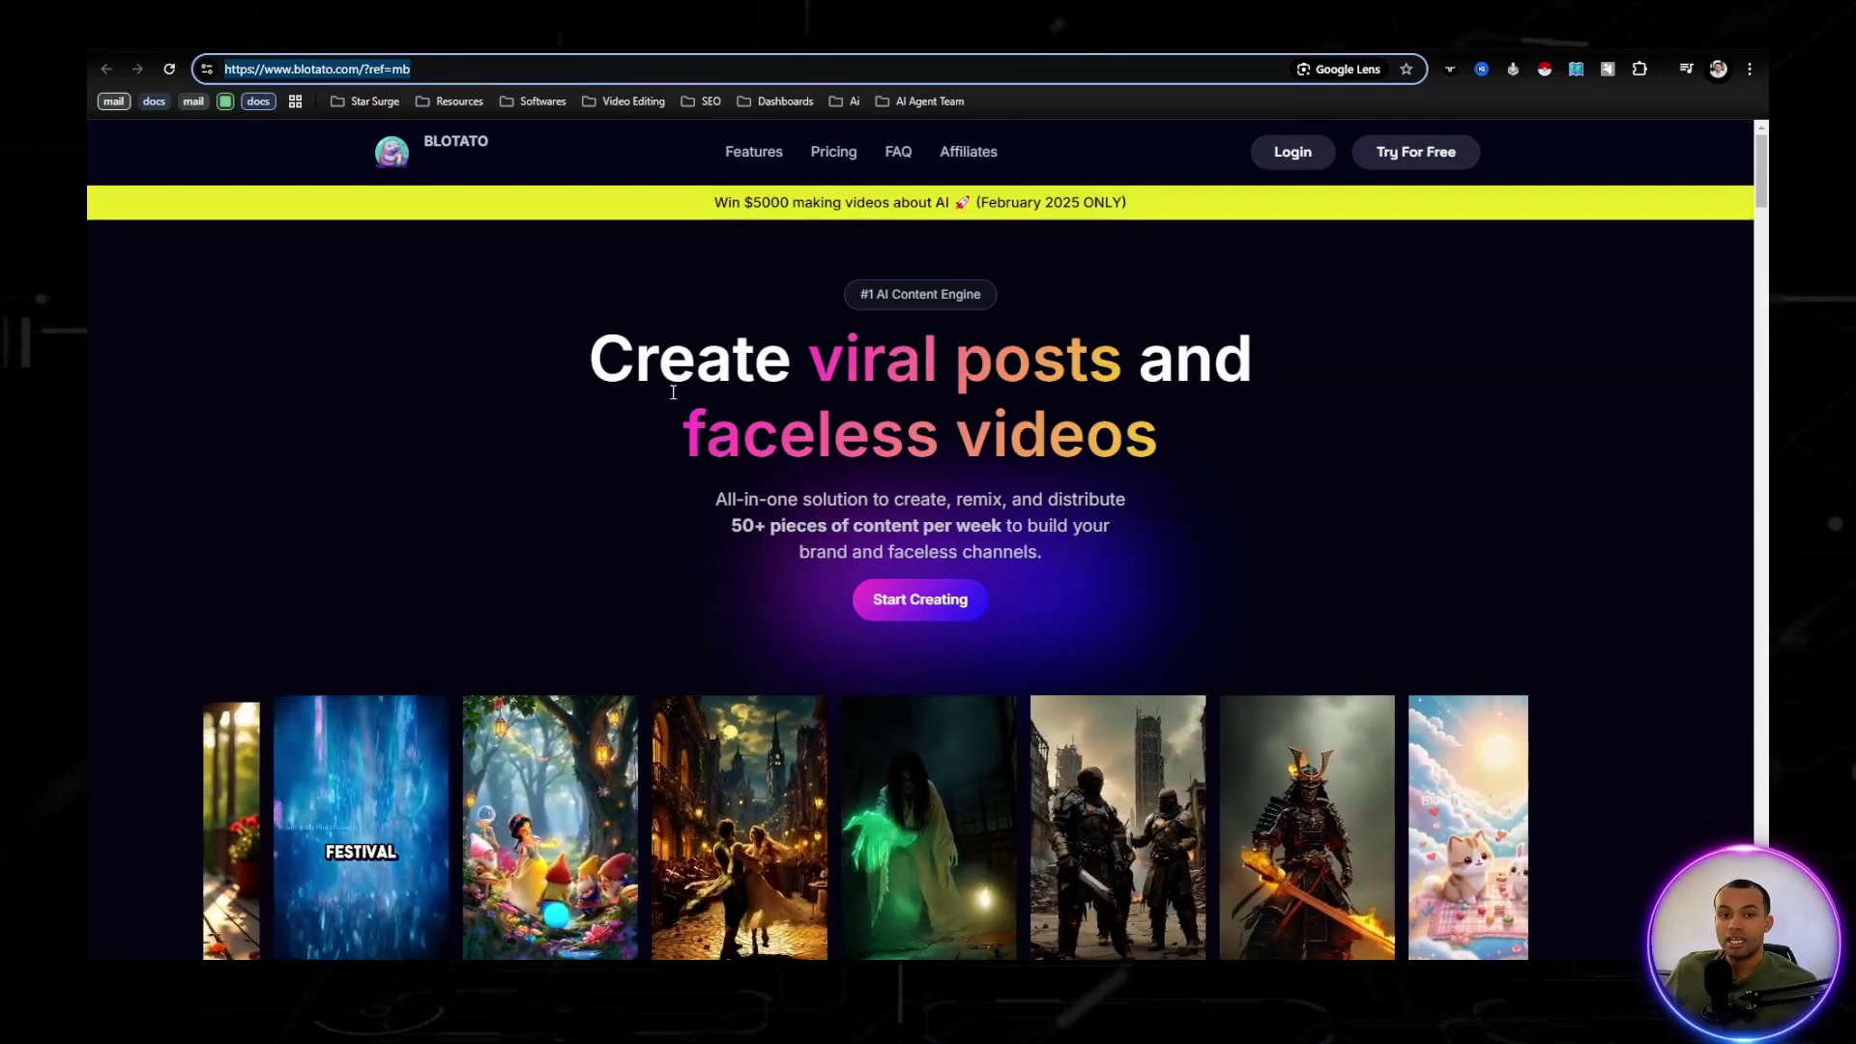
{"action": "left_click", "coordinate": [622, 348]}
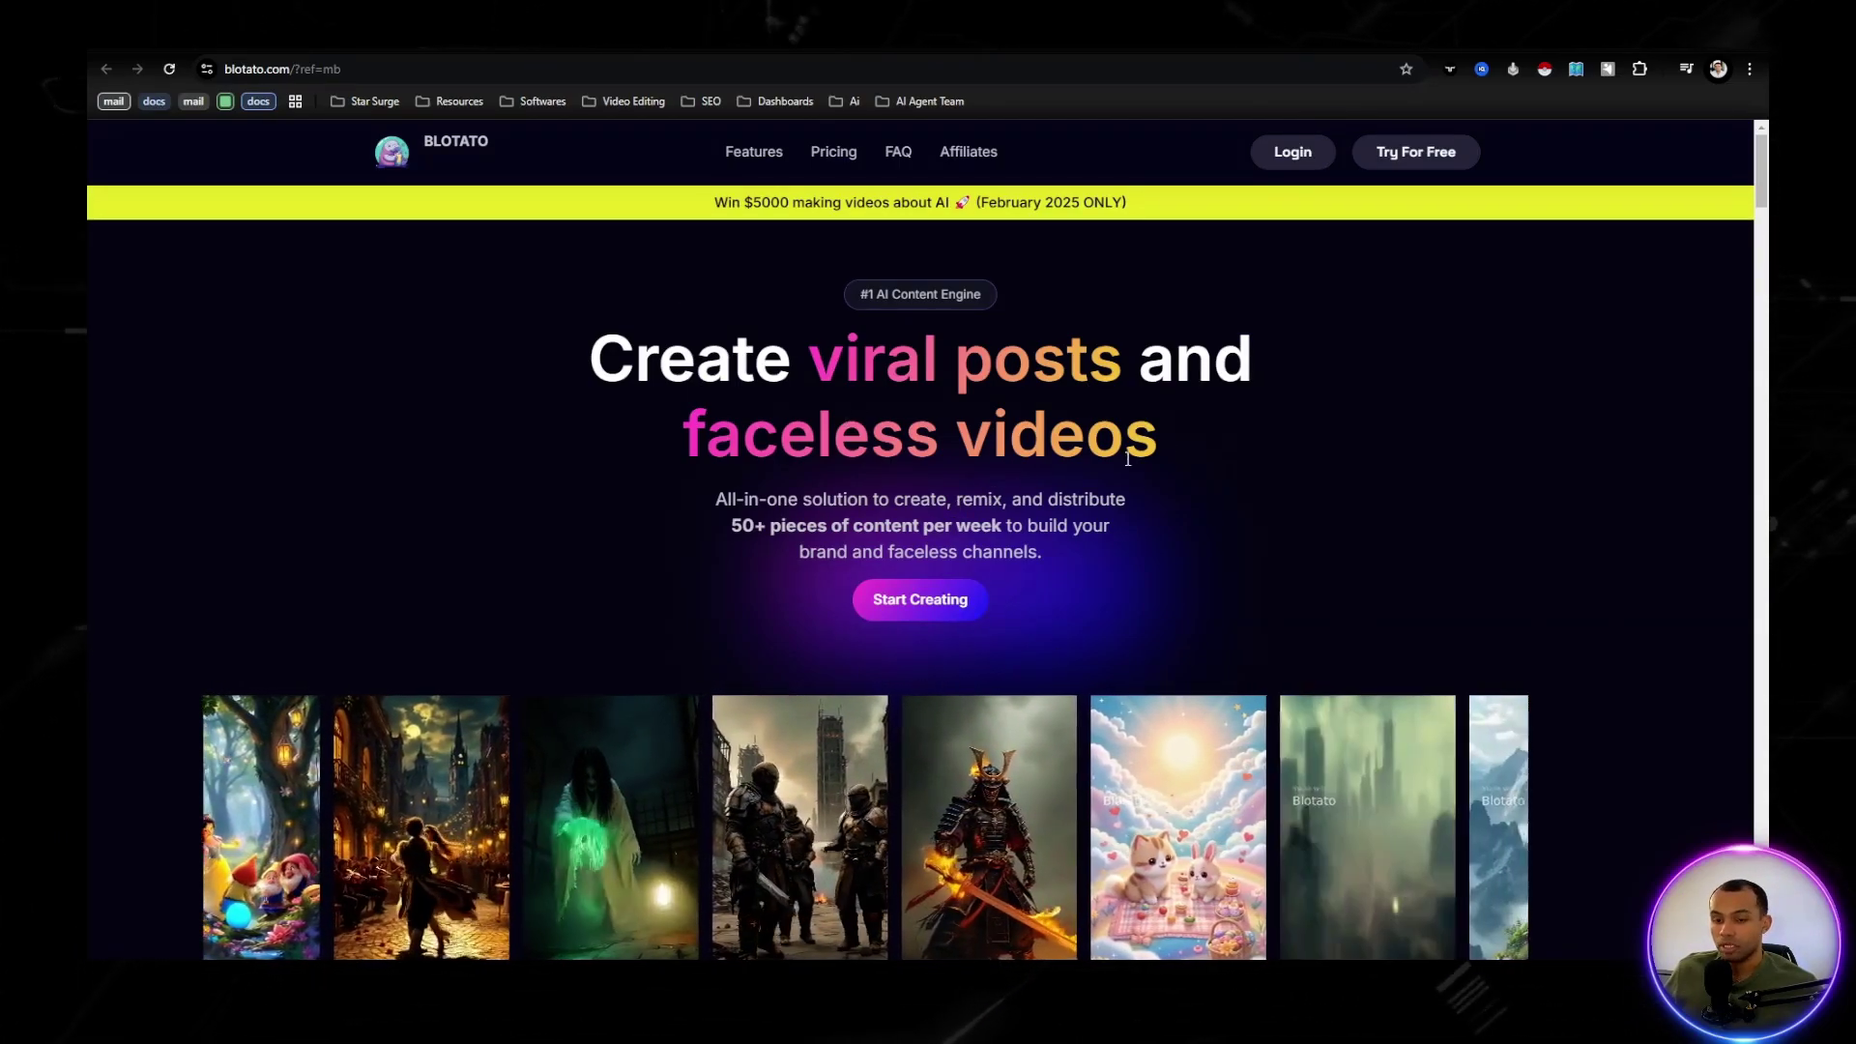
{"action": "left_click_drag", "start_coordinate": [1177, 443], "coordinate": [726, 505]}
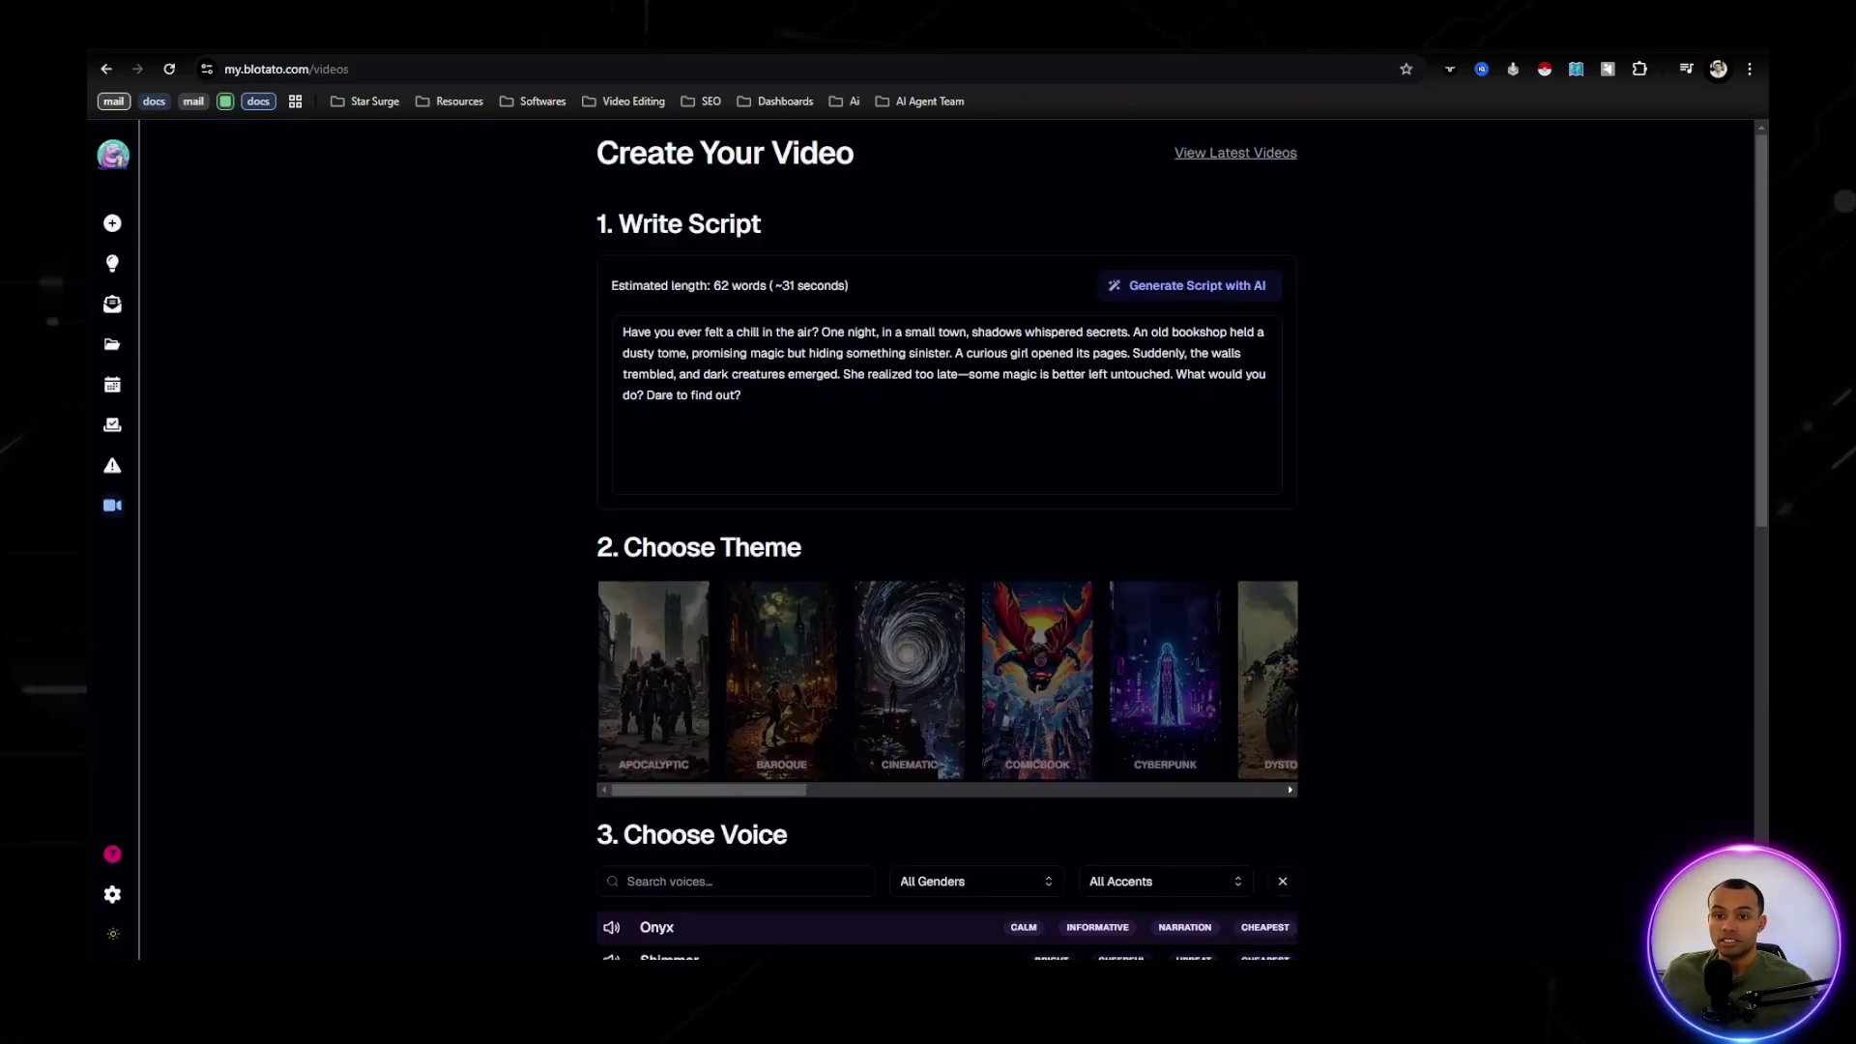
- View Blotato's Remix page and browse the example posts on the Inspiration page
{"action": "mouse_move", "coordinate": [136, 237]}
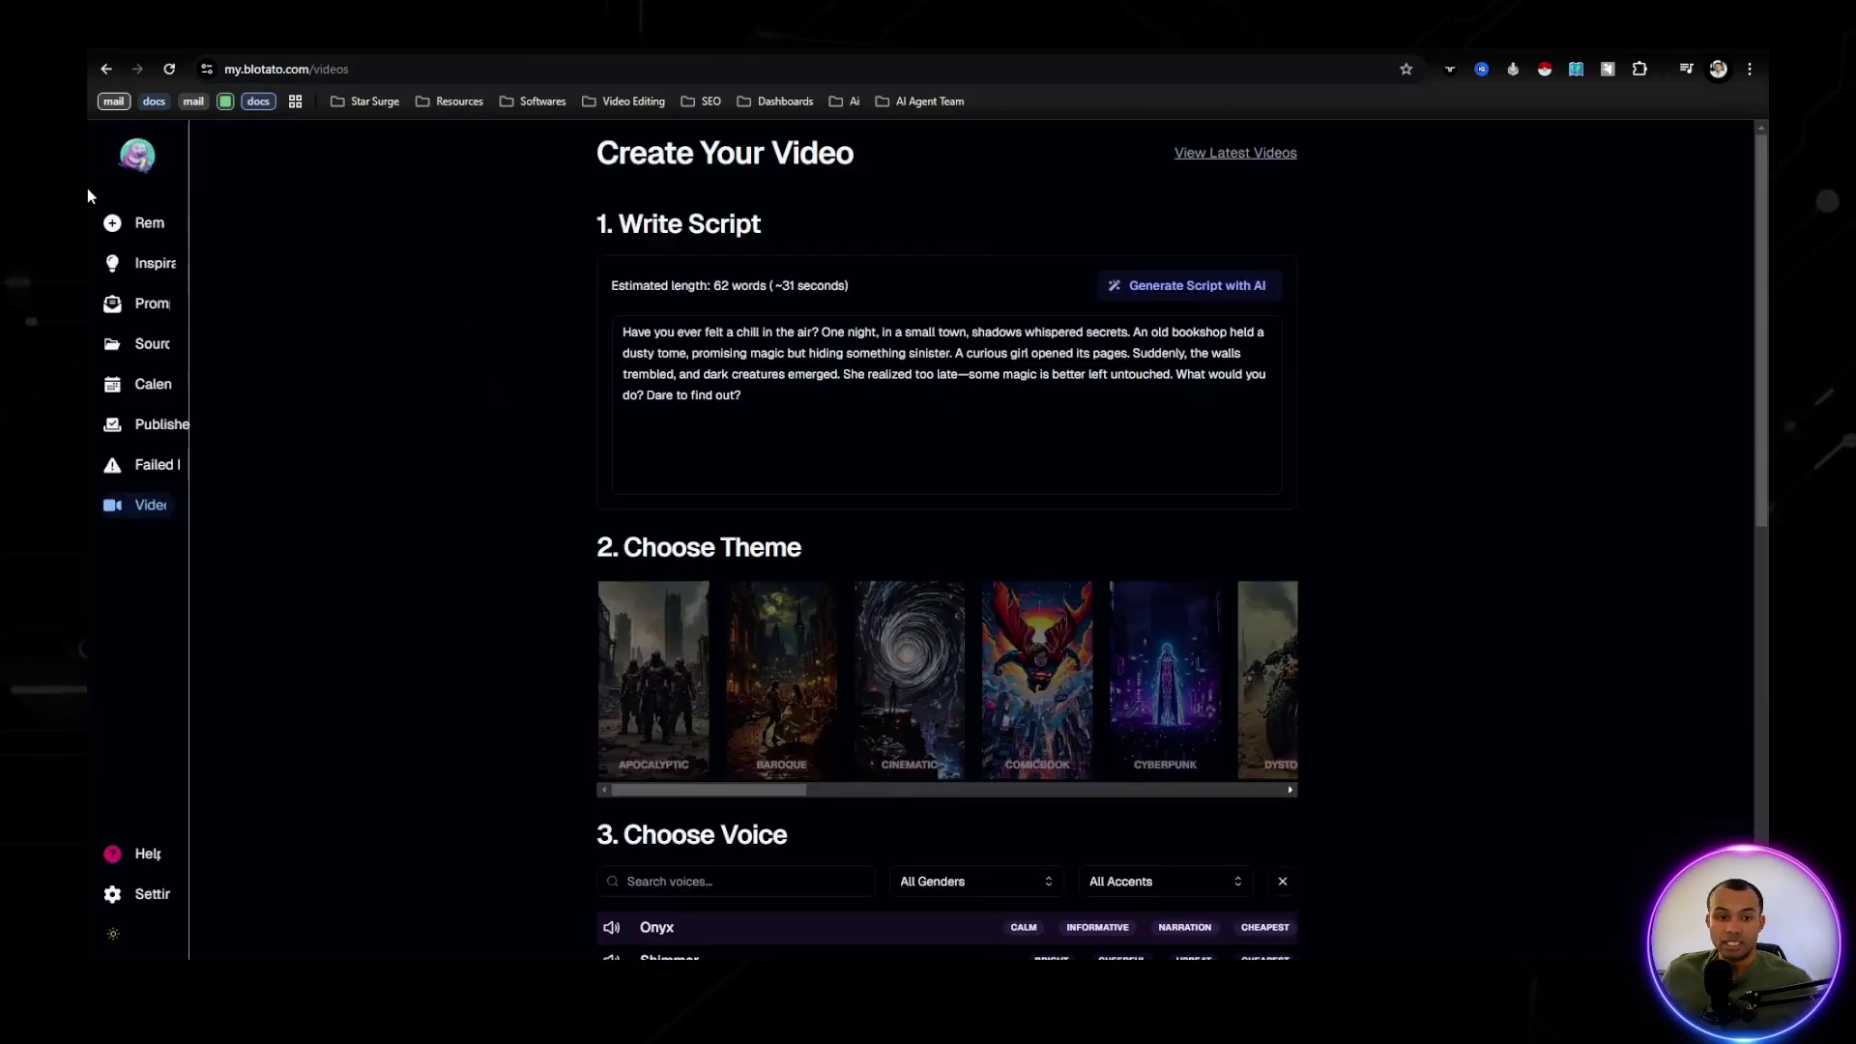
{"action": "left_click", "coordinate": [155, 224]}
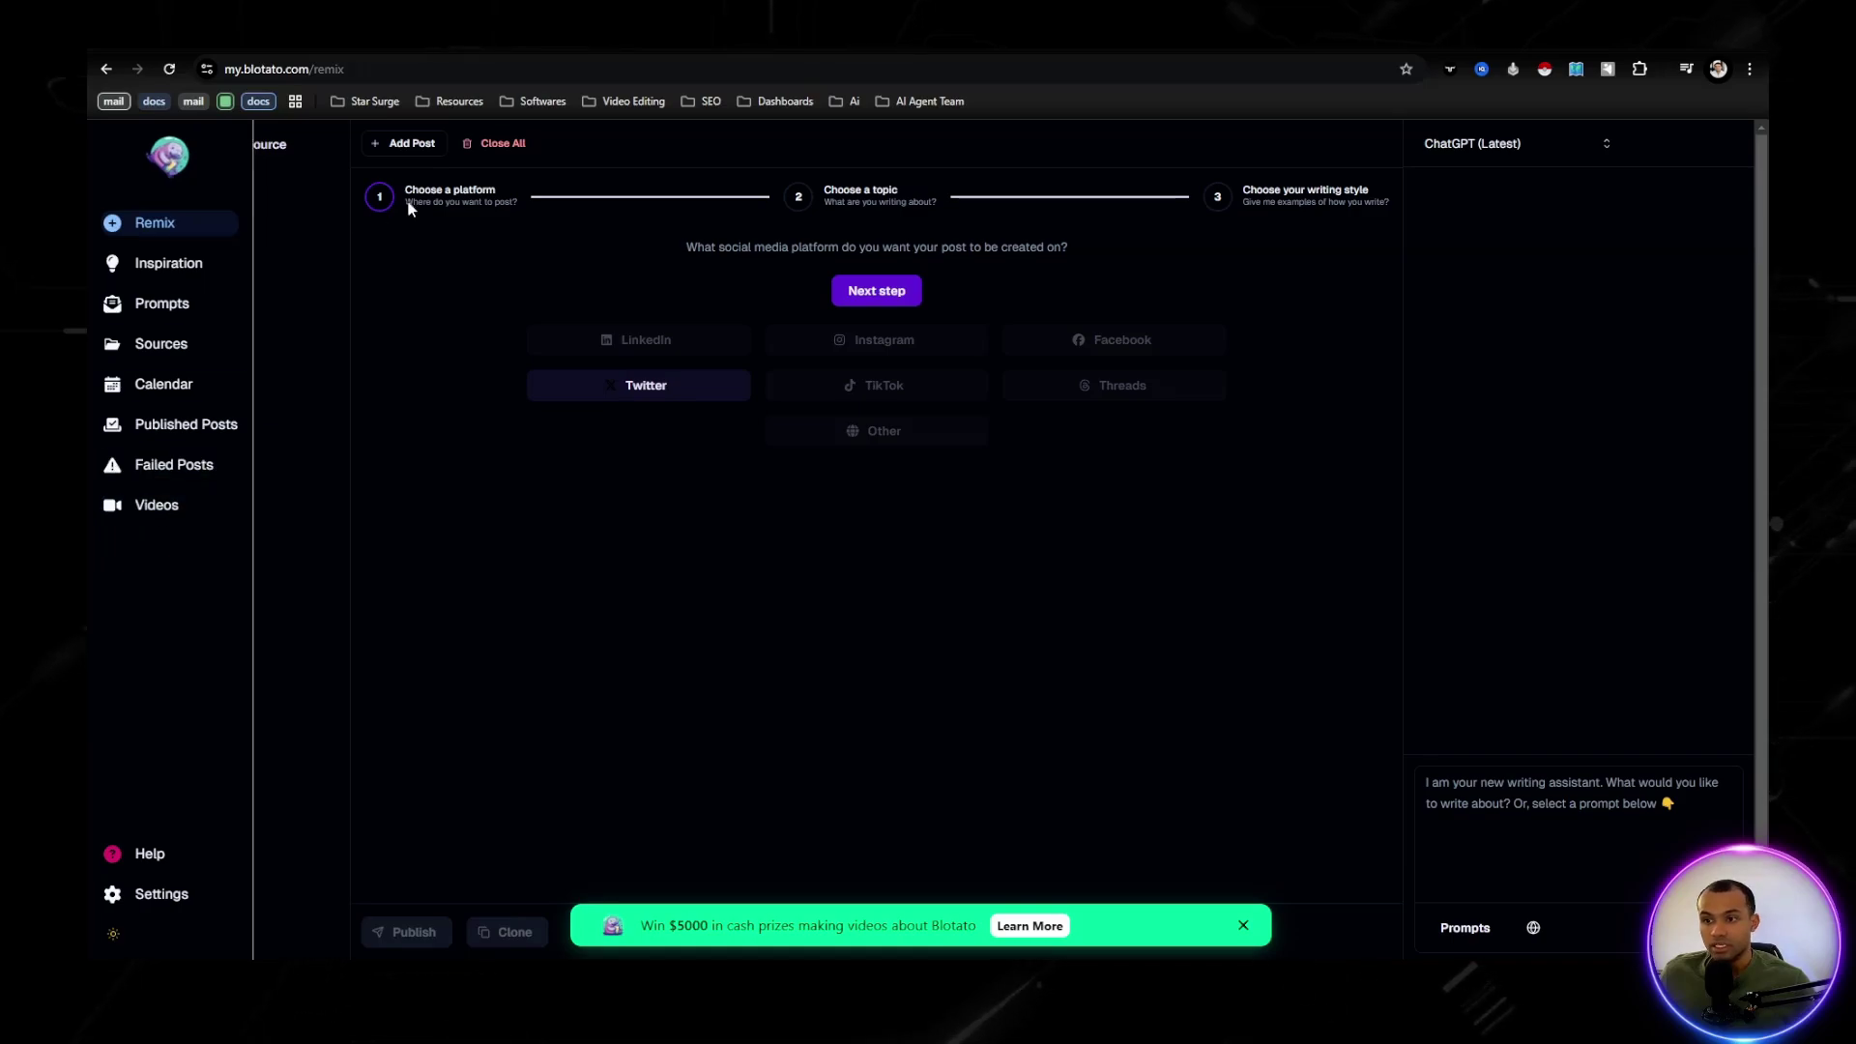
{"action": "mouse_move", "coordinate": [149, 229]}
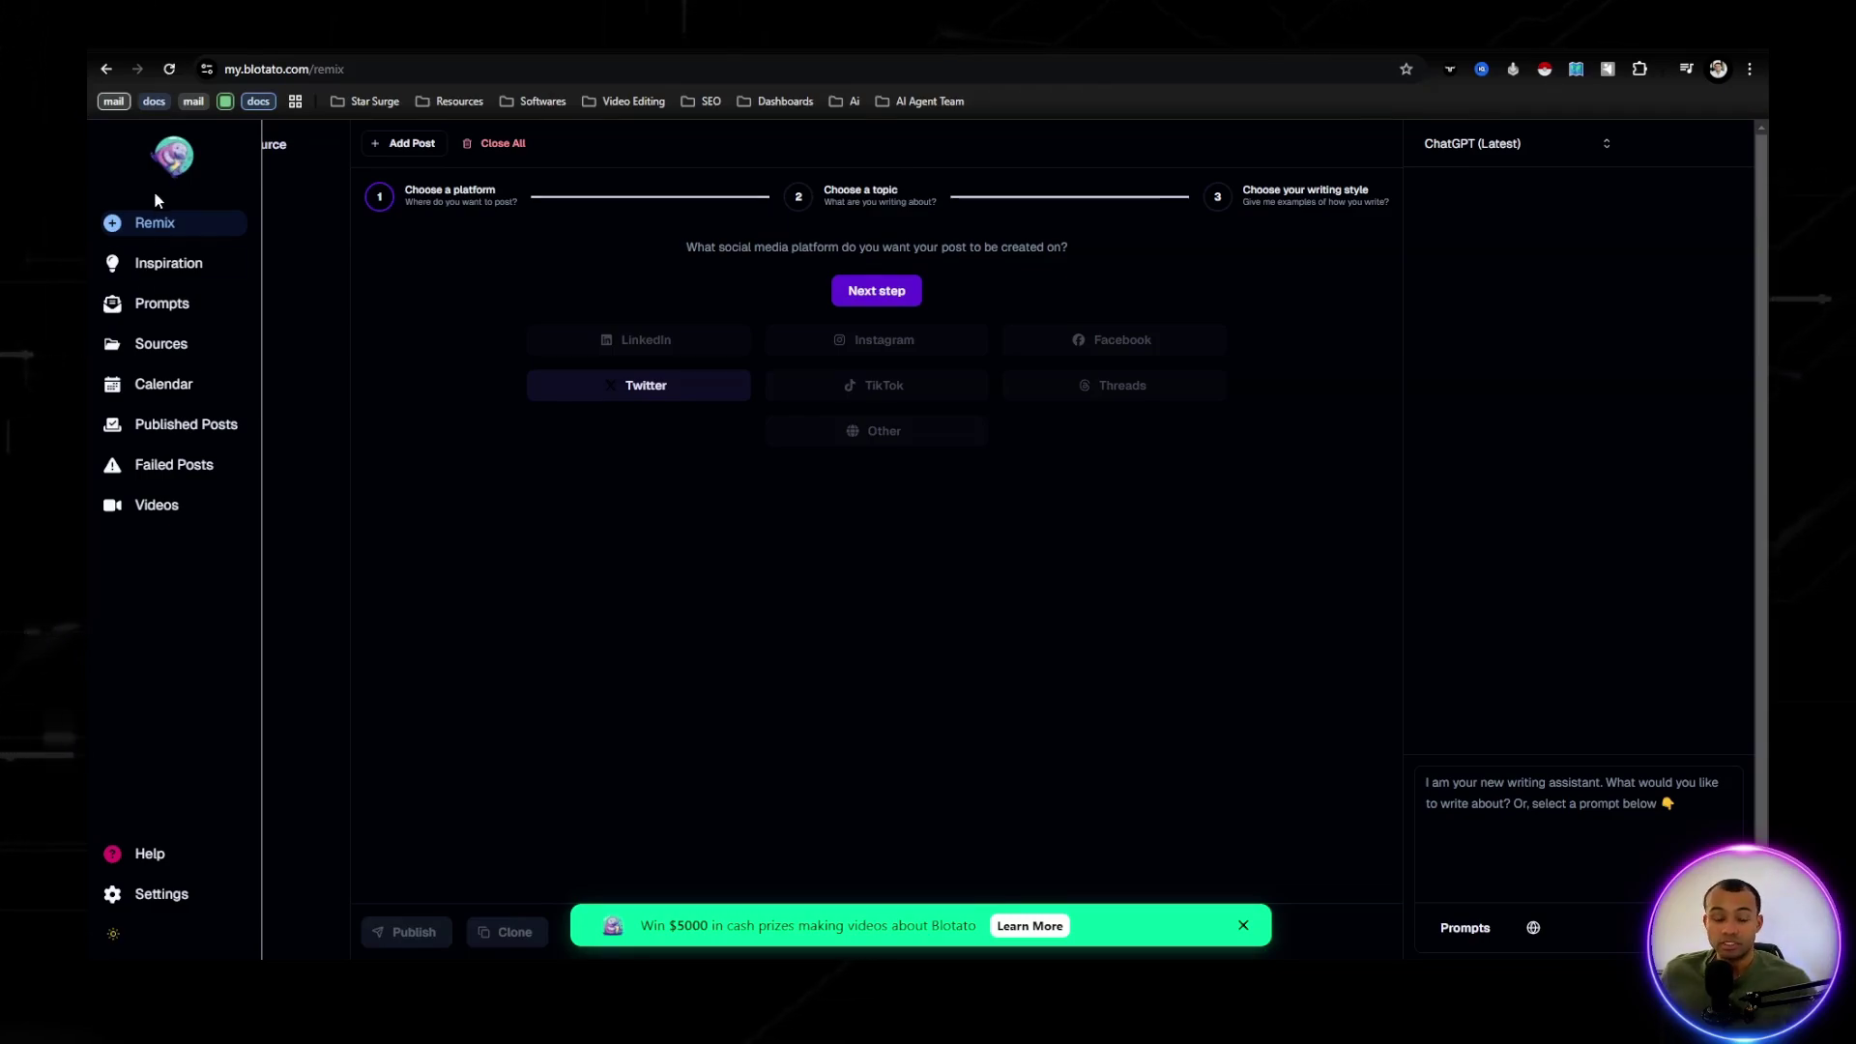
{"action": "left_click", "coordinate": [183, 267]}
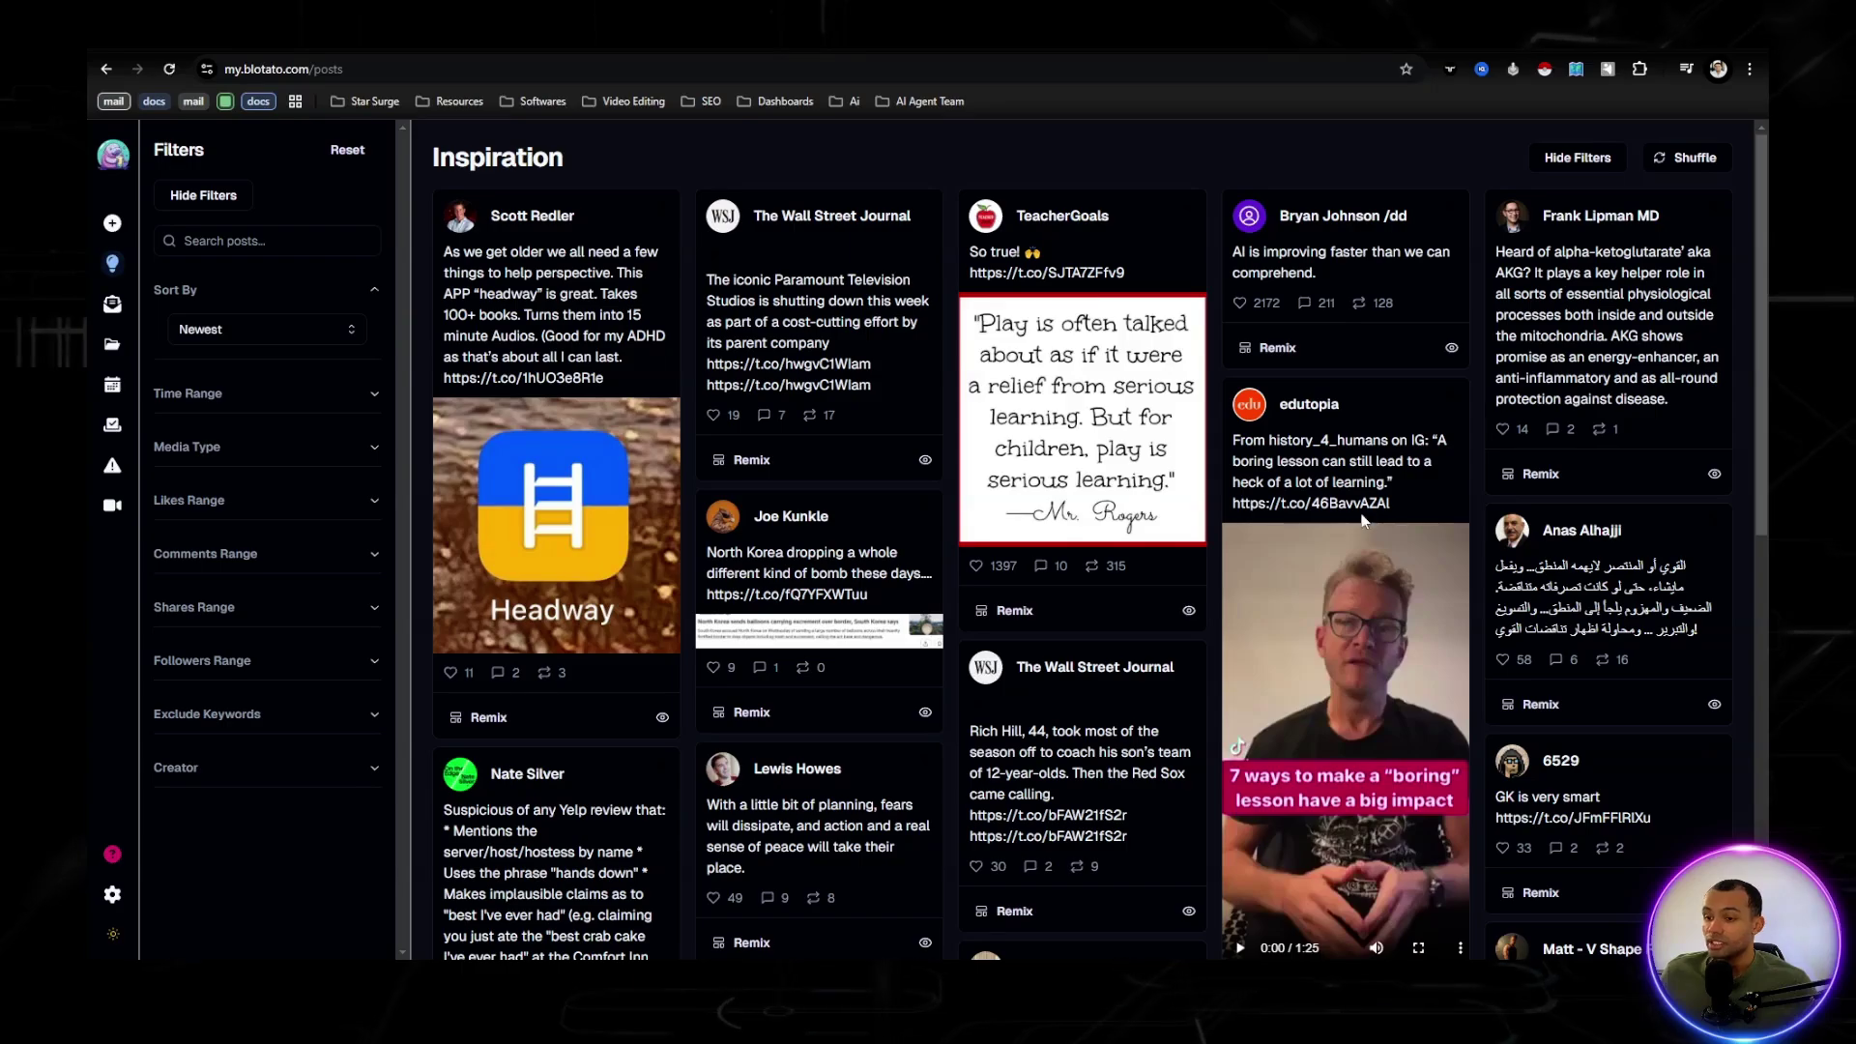
{"action": "scroll", "coordinate": [1160, 575], "scroll_direction": "down", "scroll_amount": 10}
{"action": "scroll", "coordinate": [974, 572], "scroll_direction": "down", "scroll_amount": 1}
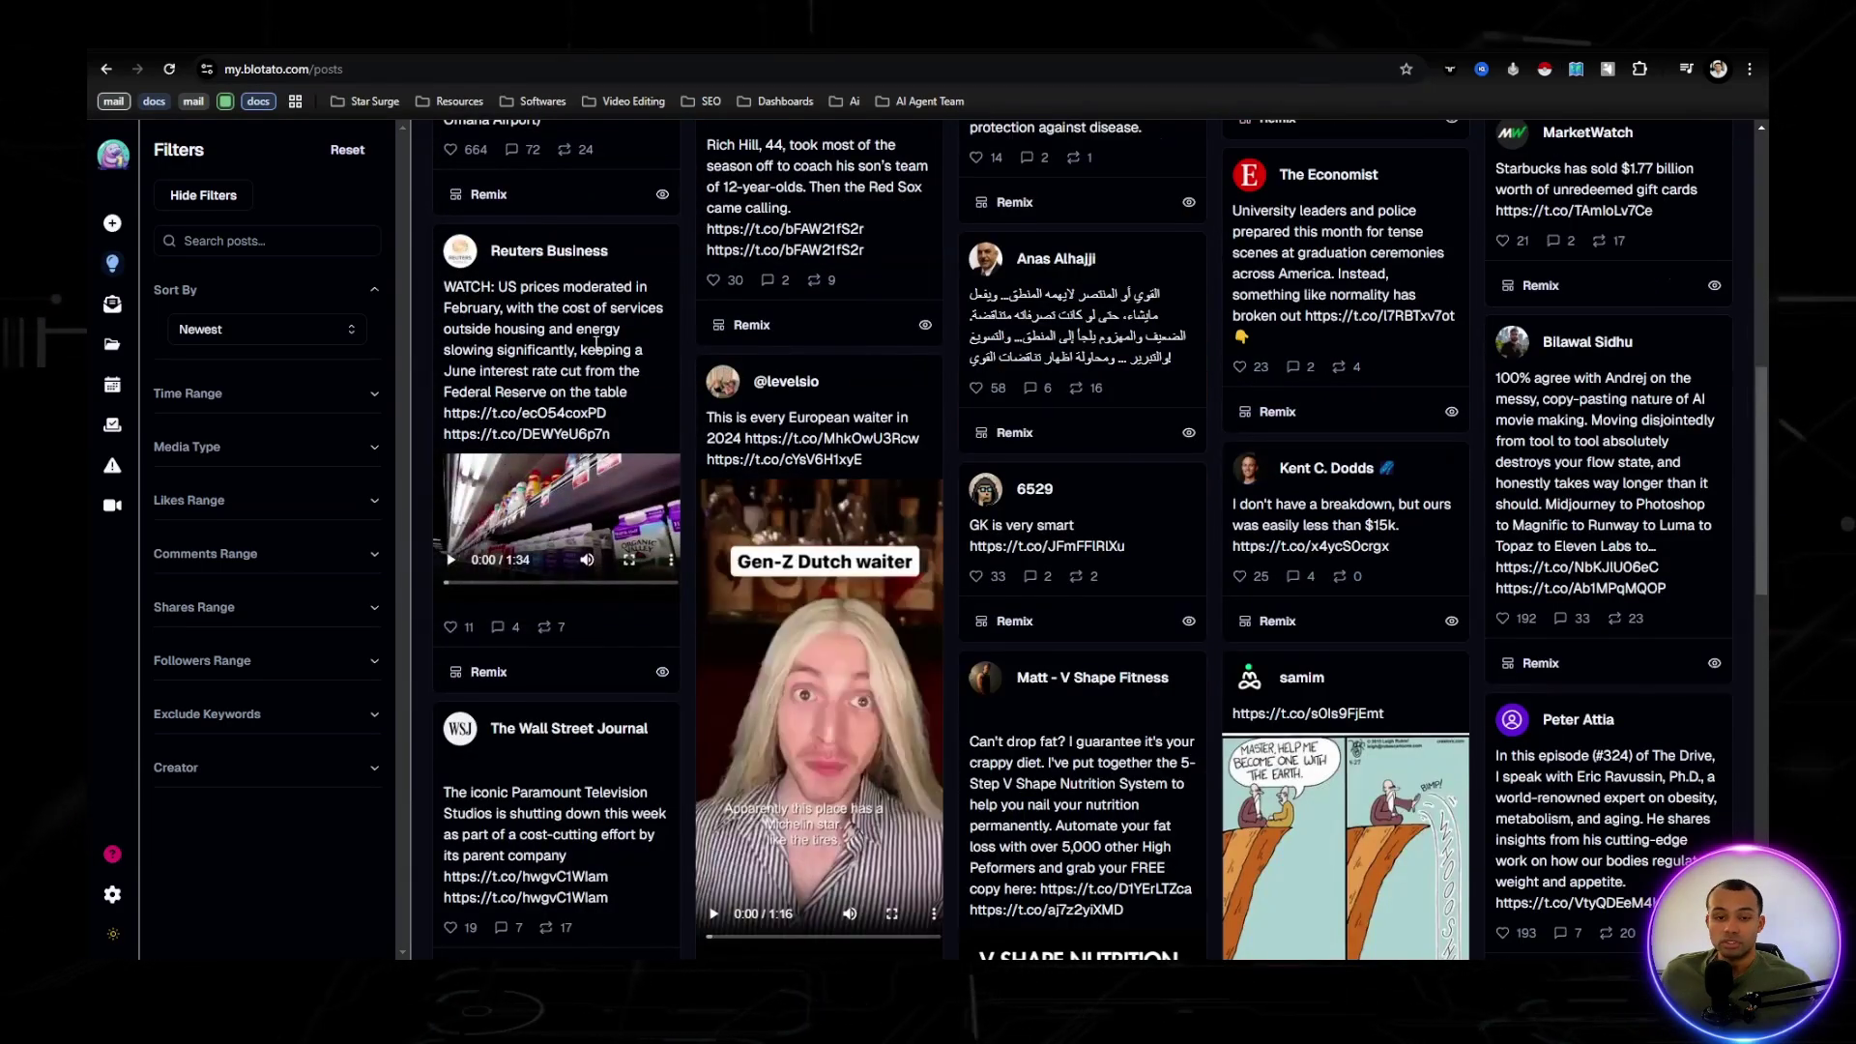
{"action": "scroll", "coordinate": [1533, 691], "scroll_direction": "down", "scroll_amount": 1}
{"action": "scroll", "coordinate": [1533, 691], "scroll_direction": "down", "scroll_amount": 2}
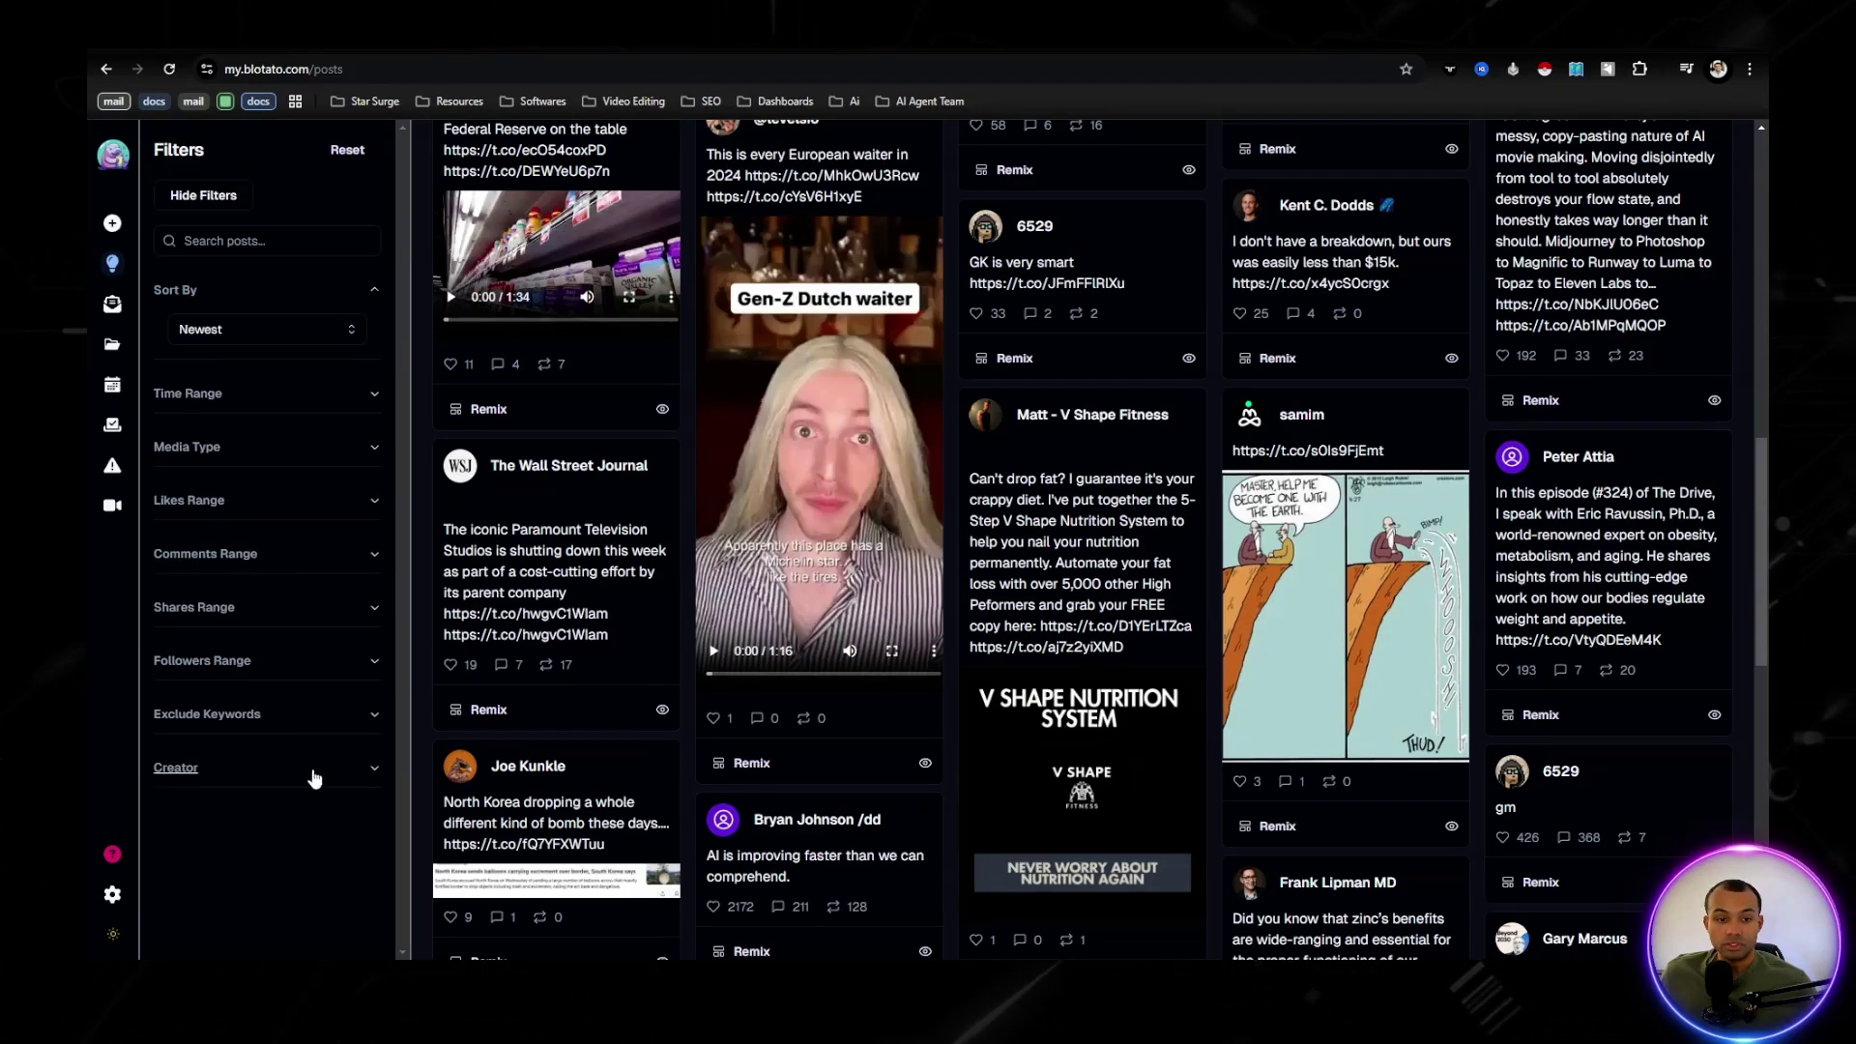
- Look through the ready-made prompts in the My Prompts list
{"action": "left_click", "coordinate": [151, 308]}
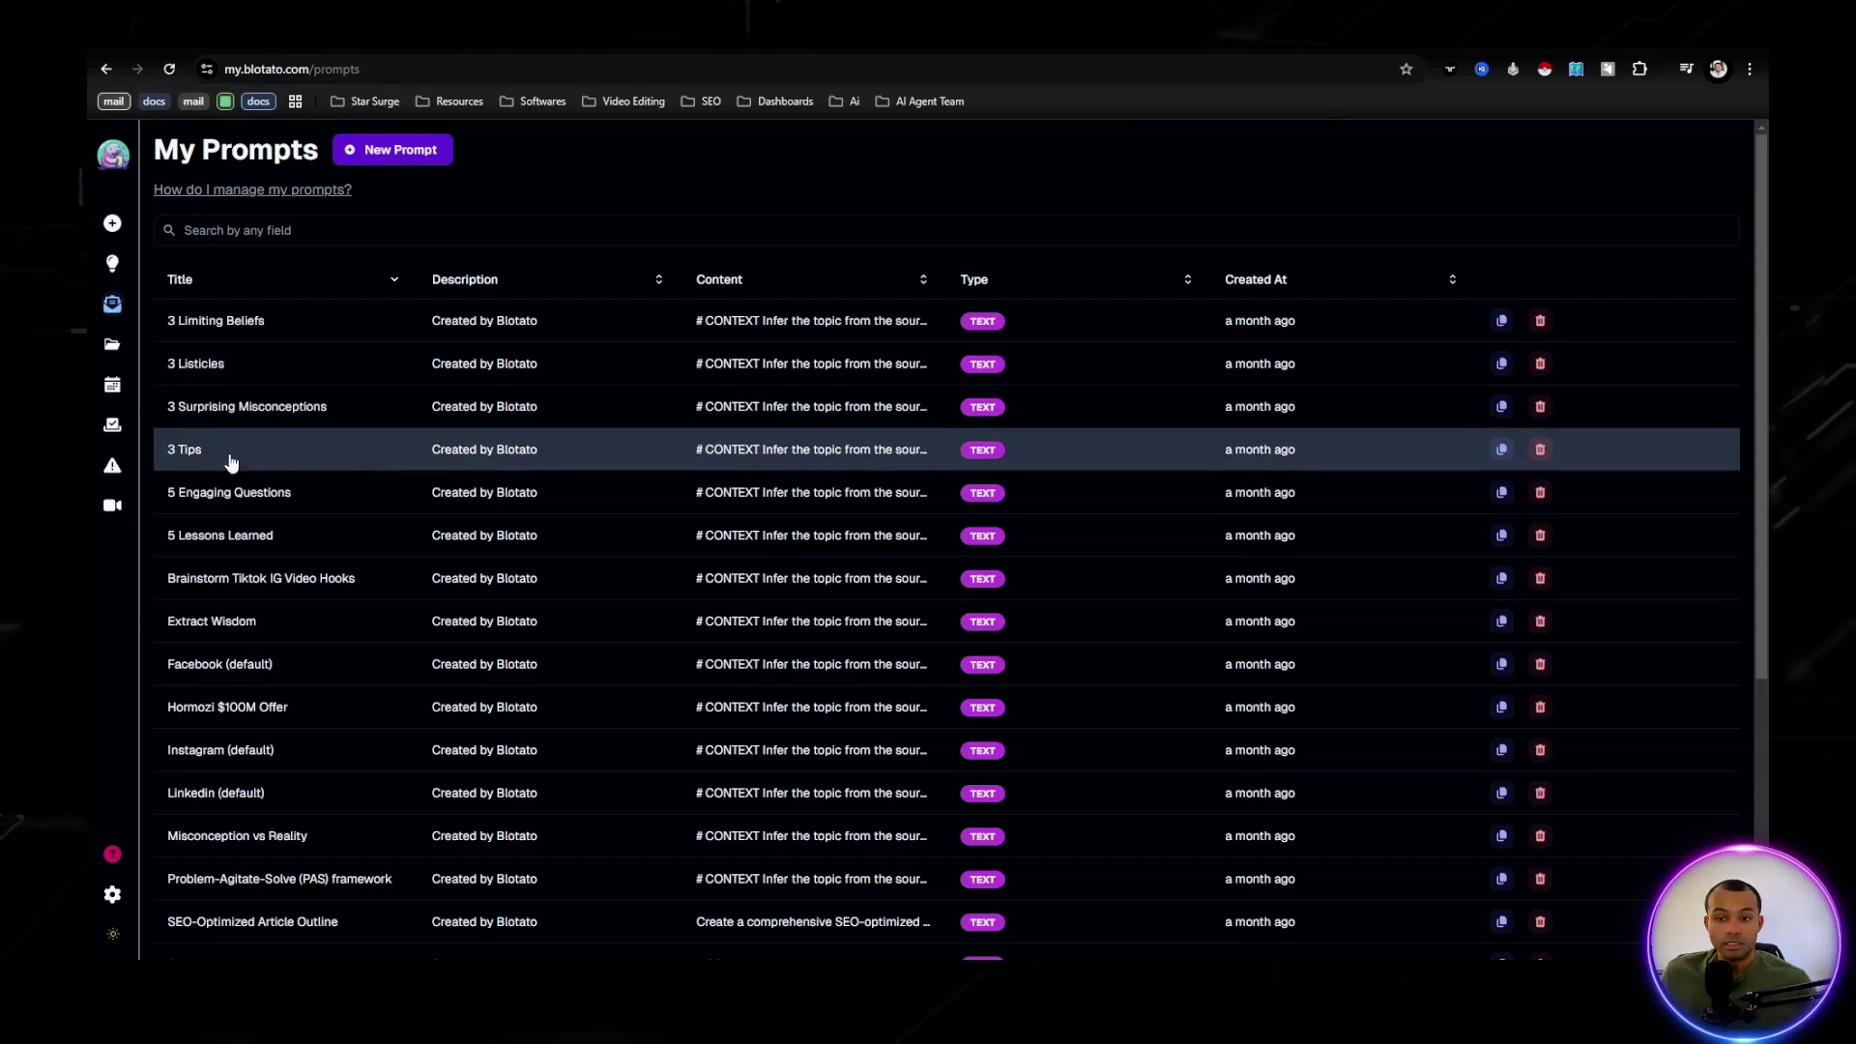
{"action": "scroll", "coordinate": [264, 584], "scroll_direction": "down", "scroll_amount": 4}
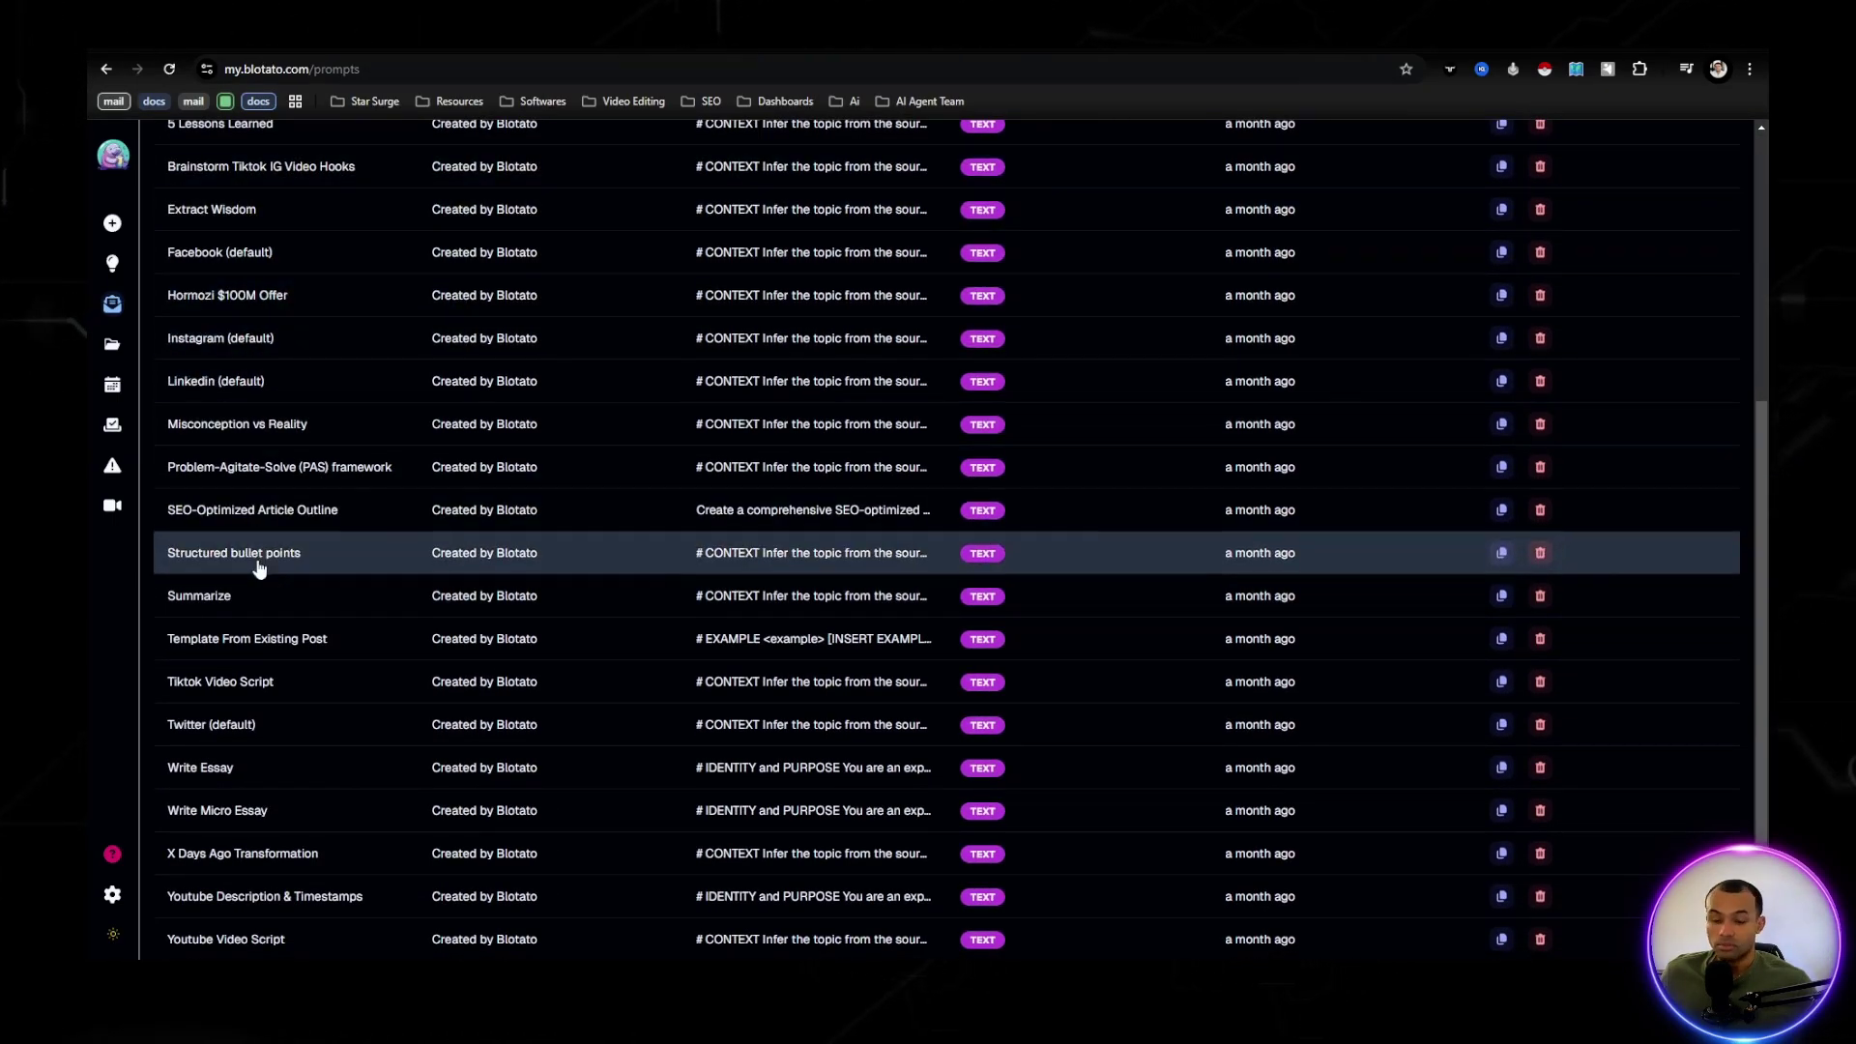
- Open the Videos page and delete the existing voiceover script
{"action": "mouse_move", "coordinate": [126, 328]}
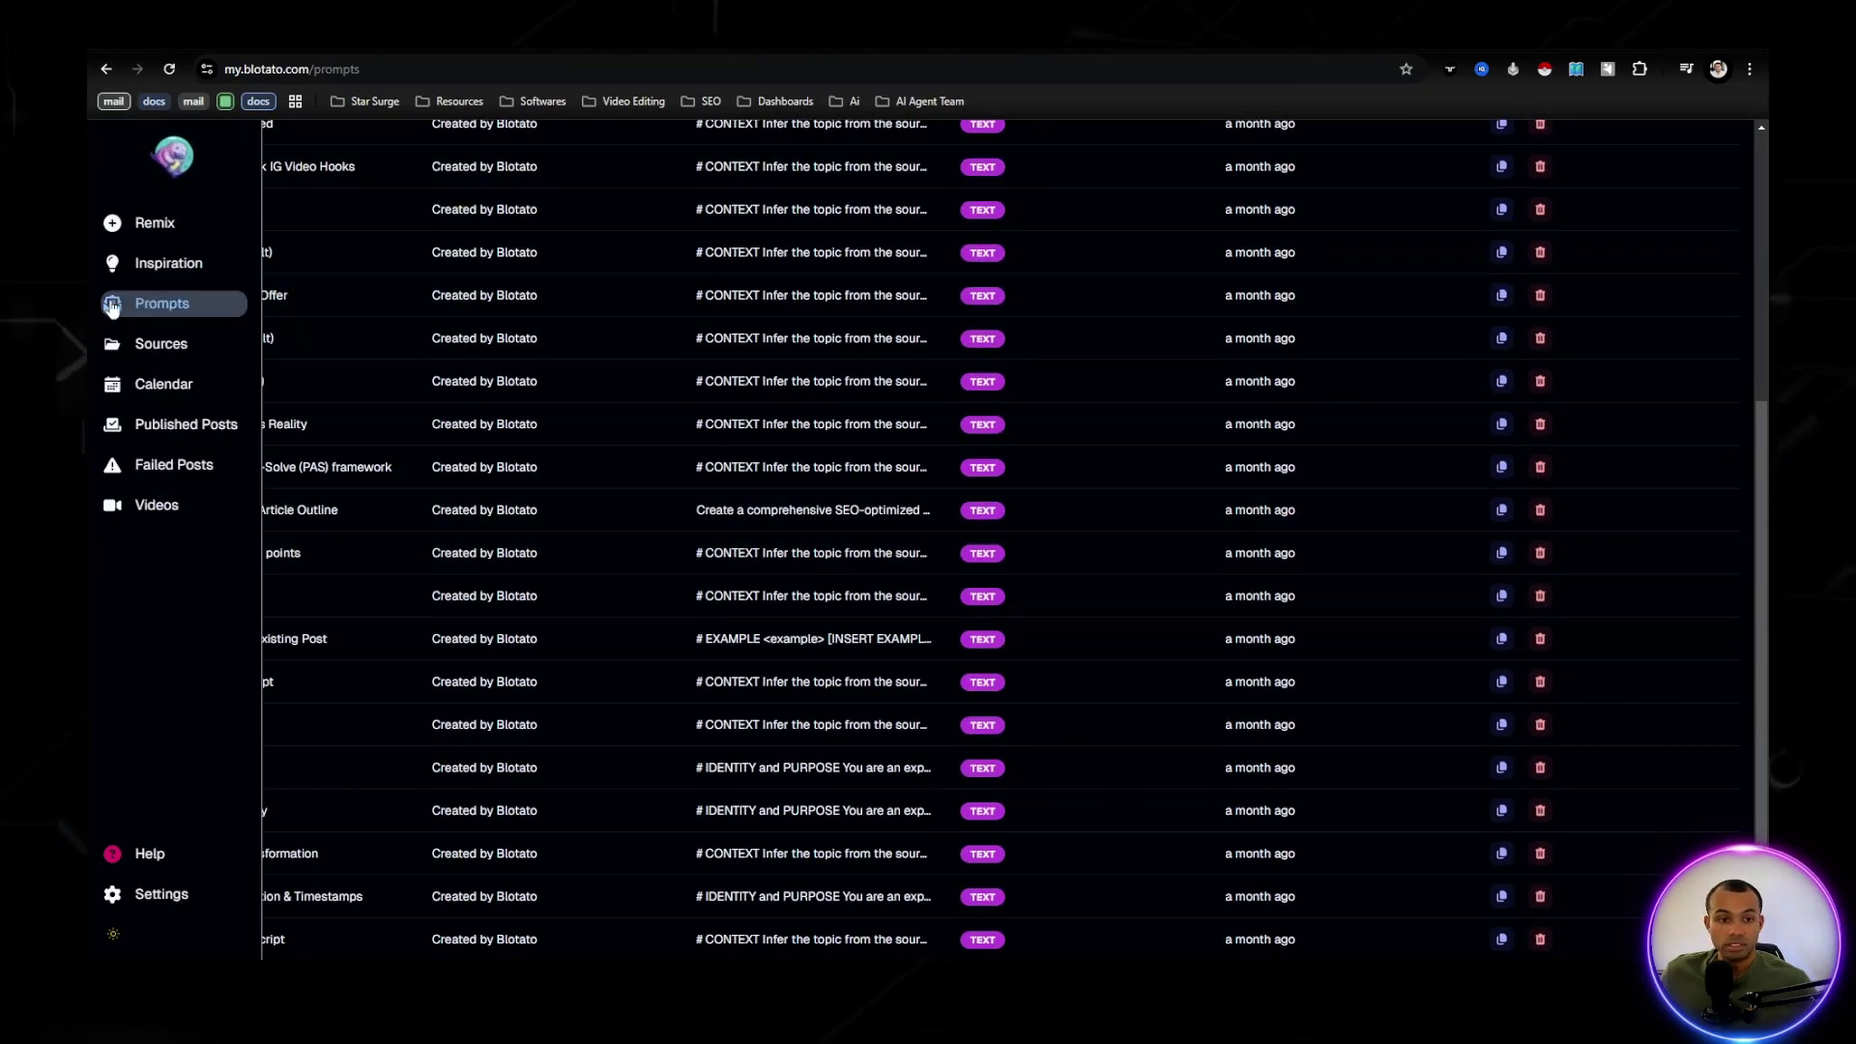
{"action": "left_click", "coordinate": [170, 505]}
{"action": "left_click_drag", "start_coordinate": [745, 395], "coordinate": [543, 340]}
{"action": "key", "text": "BackSpace"}
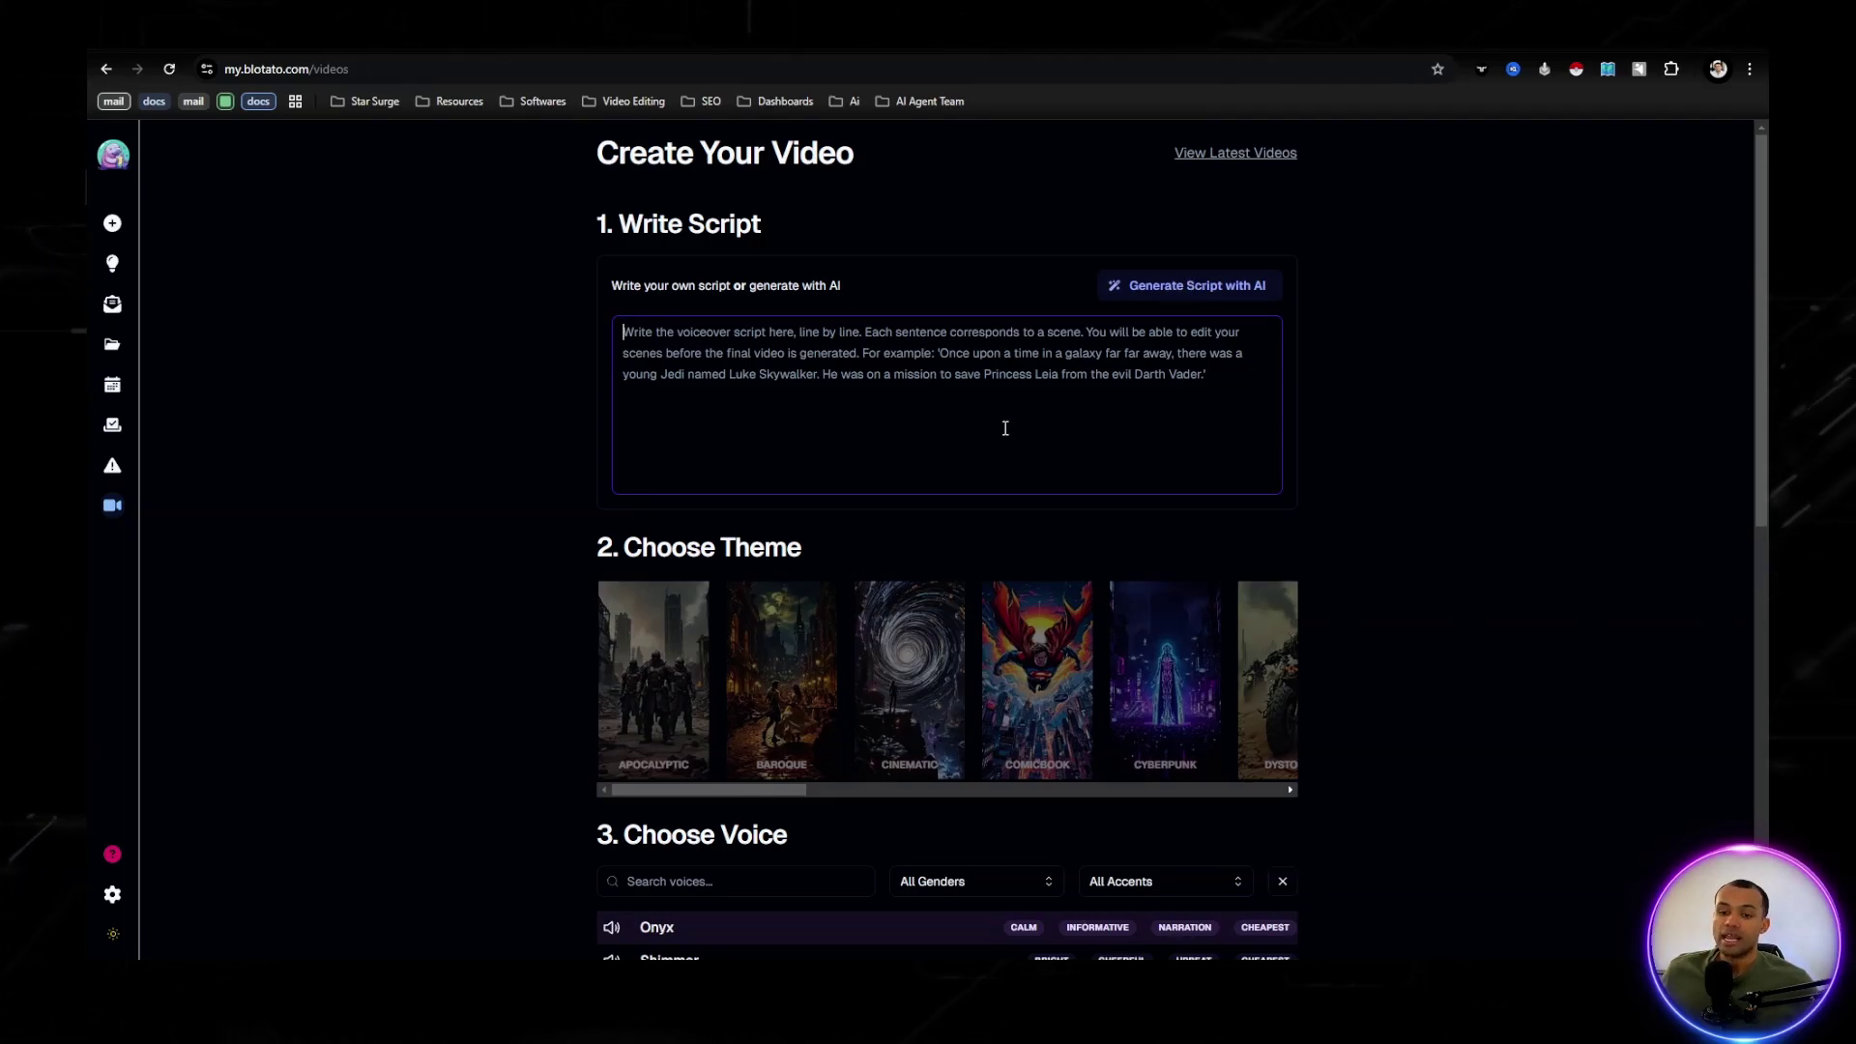
- Set up an AI-generated script on the topic "kids story about racecars" with the Fun Facts story style
{"action": "left_click", "coordinate": [1183, 293]}
{"action": "left_click", "coordinate": [839, 272]}
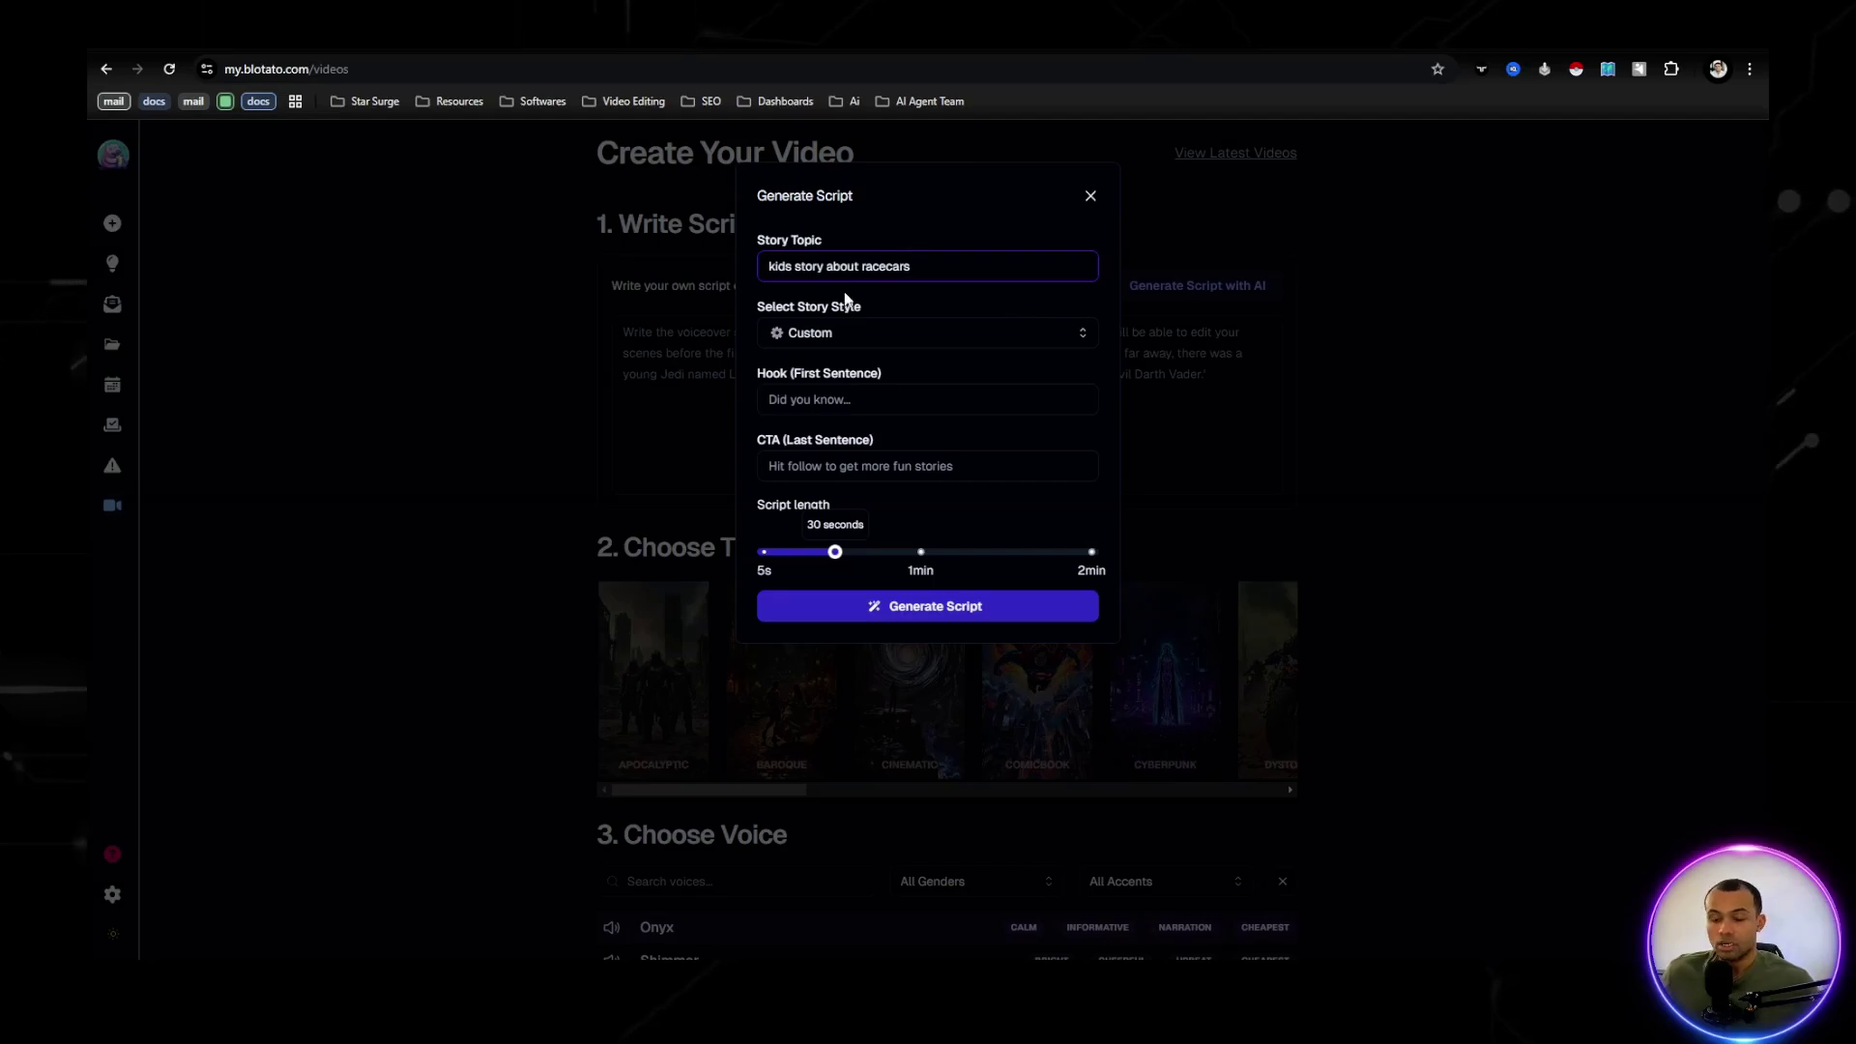
{"action": "left_click", "coordinate": [845, 332]}
{"action": "scroll", "coordinate": [855, 426], "scroll_direction": "down", "scroll_amount": 3}
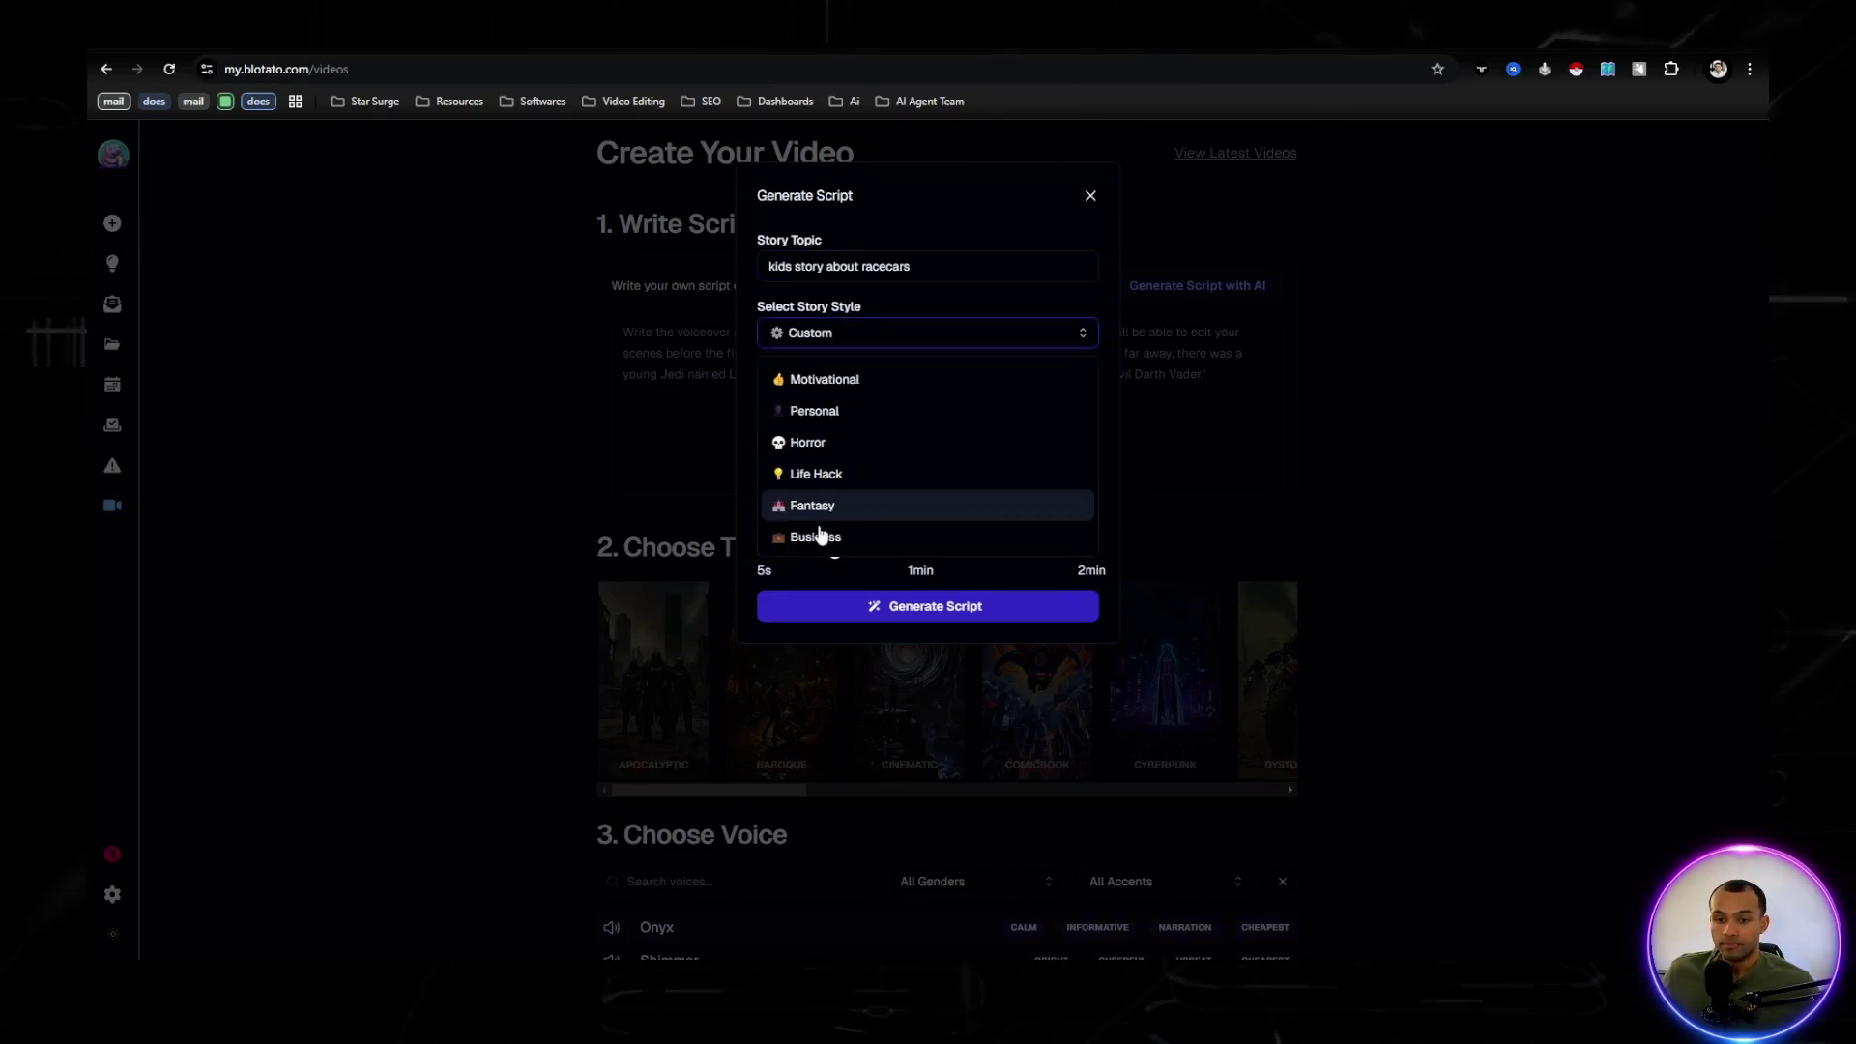
{"action": "scroll", "coordinate": [830, 532], "scroll_direction": "up", "scroll_amount": 3}
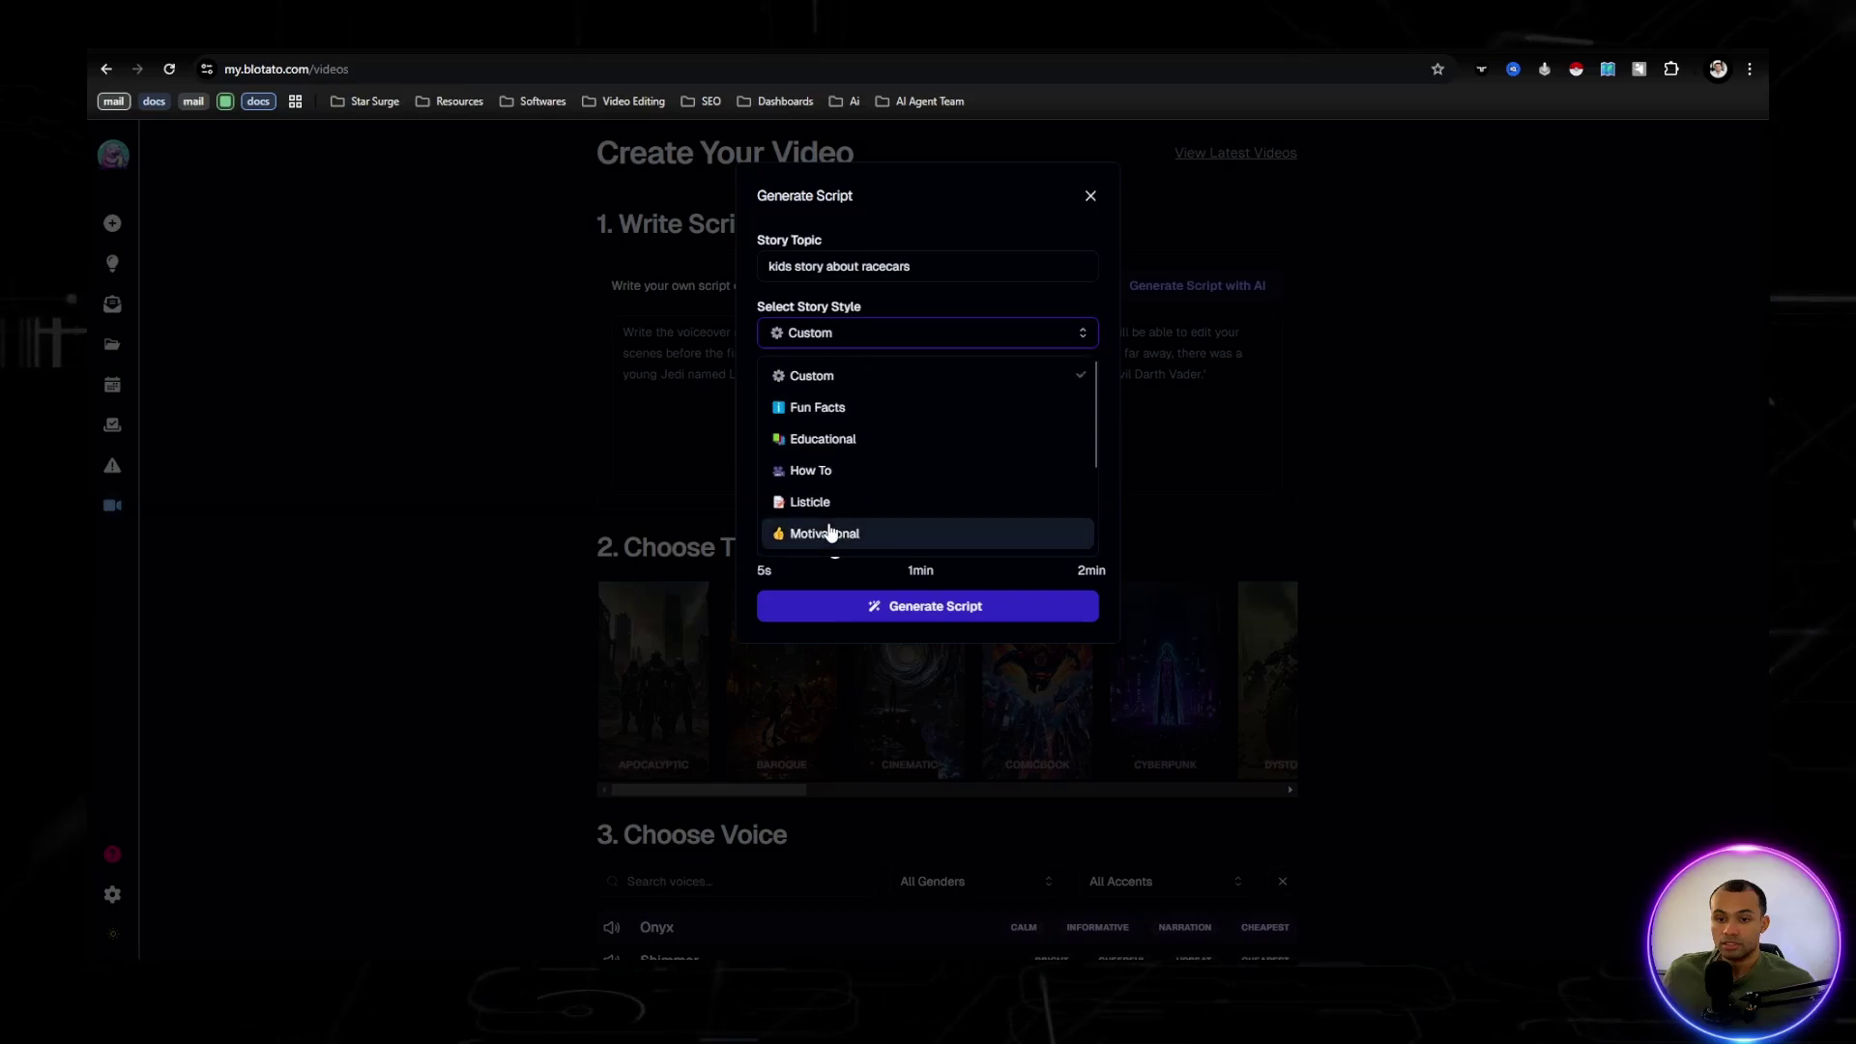
{"action": "left_click", "coordinate": [825, 401]}
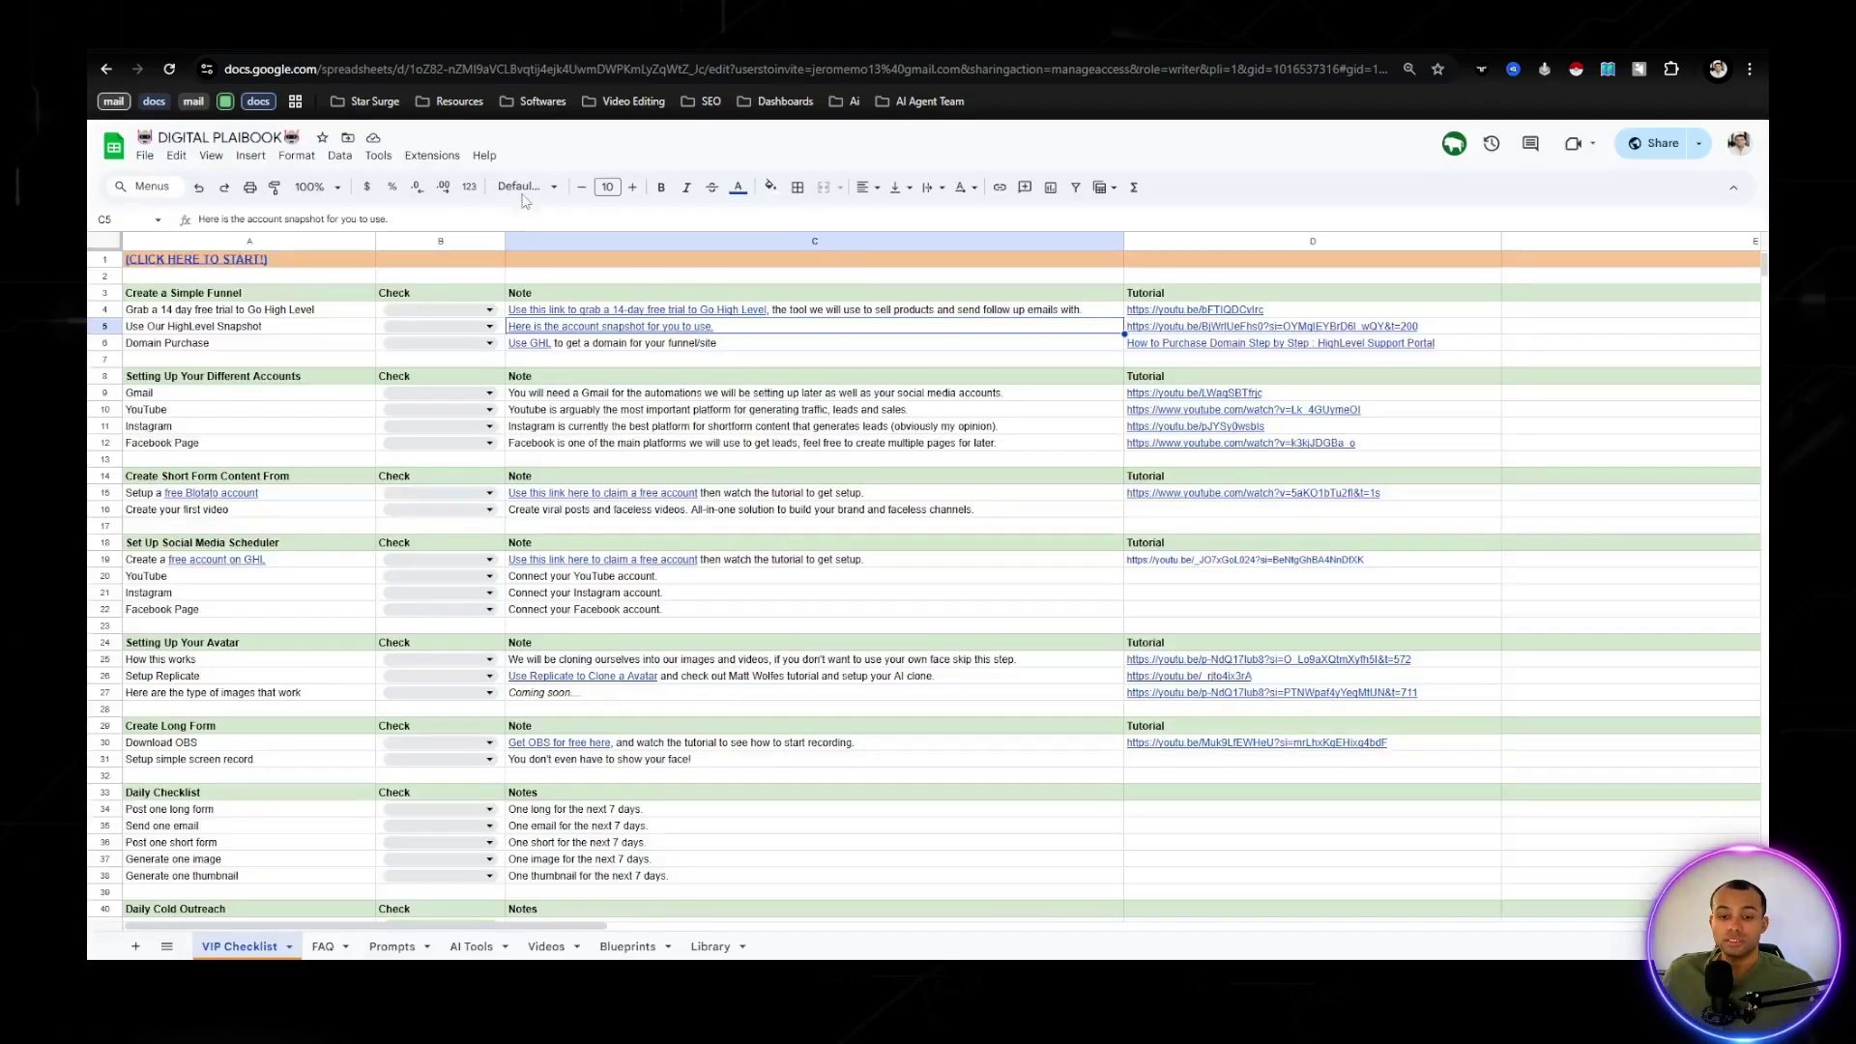
- Check the Prompts sheet of the DIGITAL PLAIBOOK spreadsheet and generate the racecar script in Blotato
{"action": "left_click", "coordinate": [391, 946]}
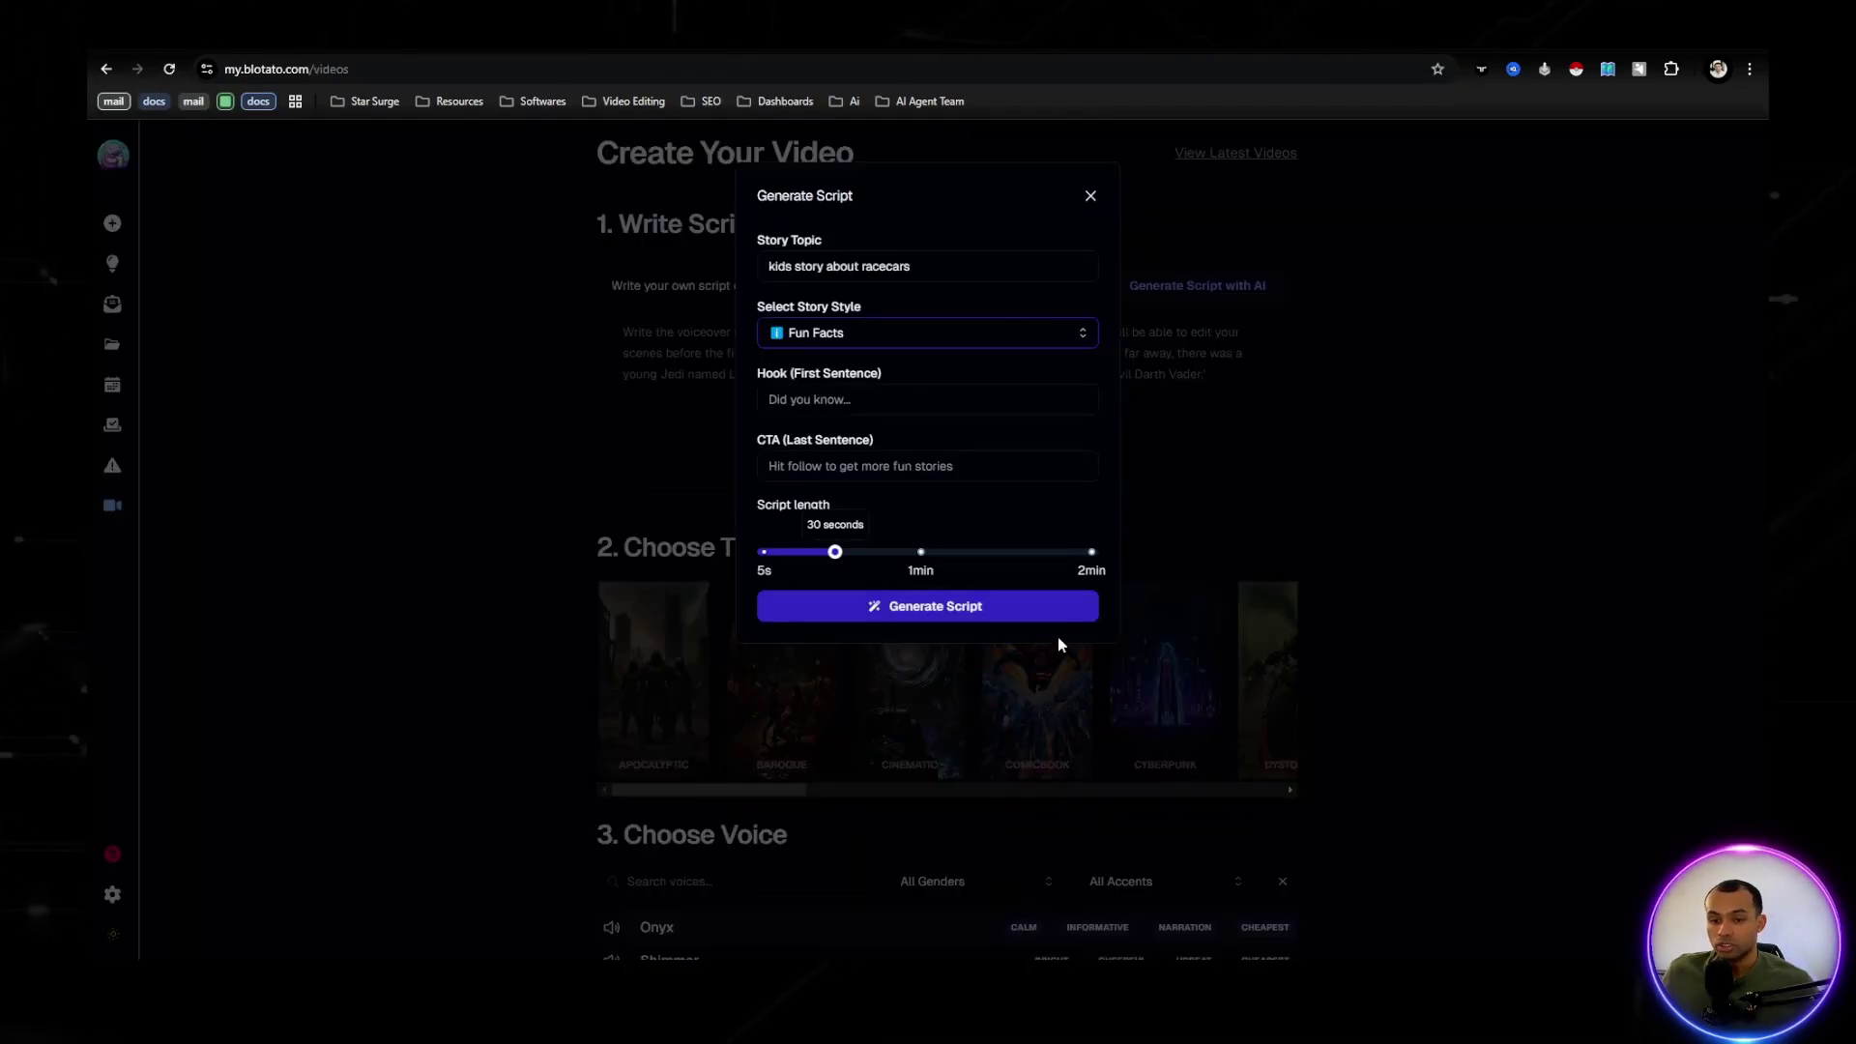
{"action": "left_click", "coordinate": [917, 620]}
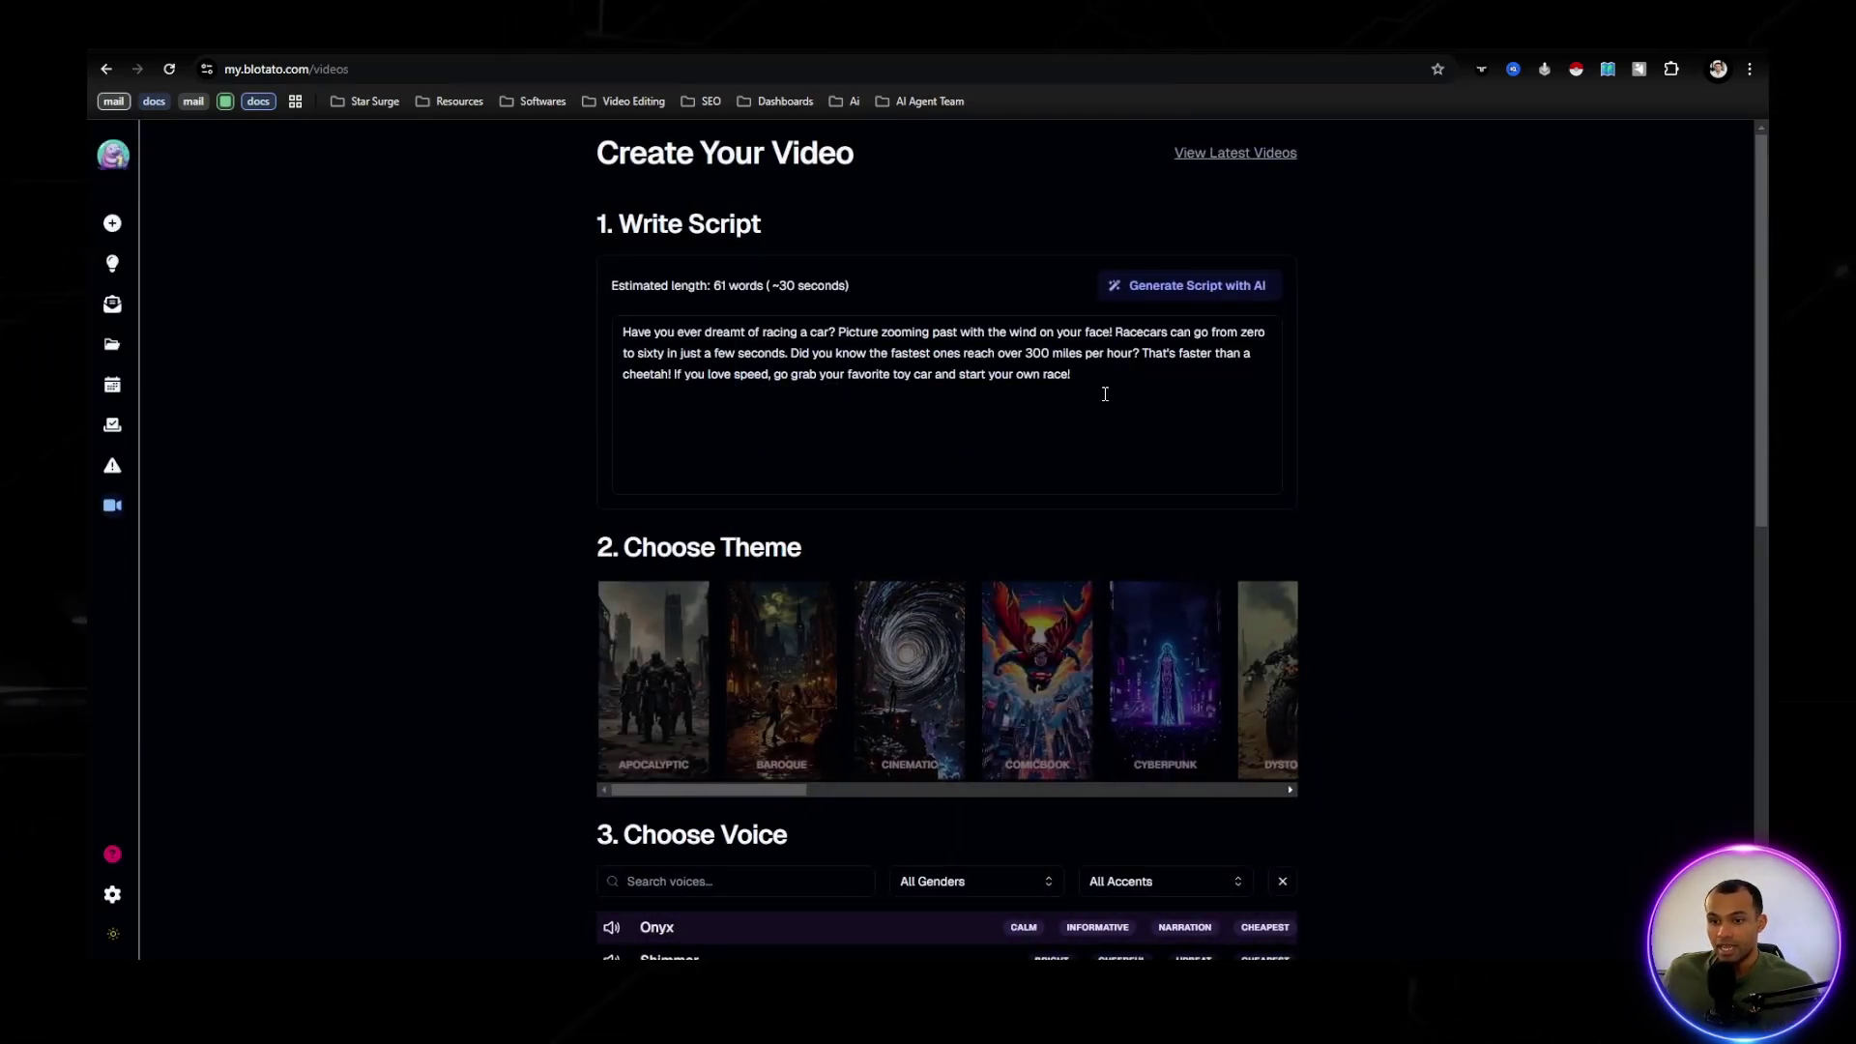
- Review the generated script and choose the Dystopian theme for the video
{"action": "left_click_drag", "start_coordinate": [1095, 374], "coordinate": [604, 321]}
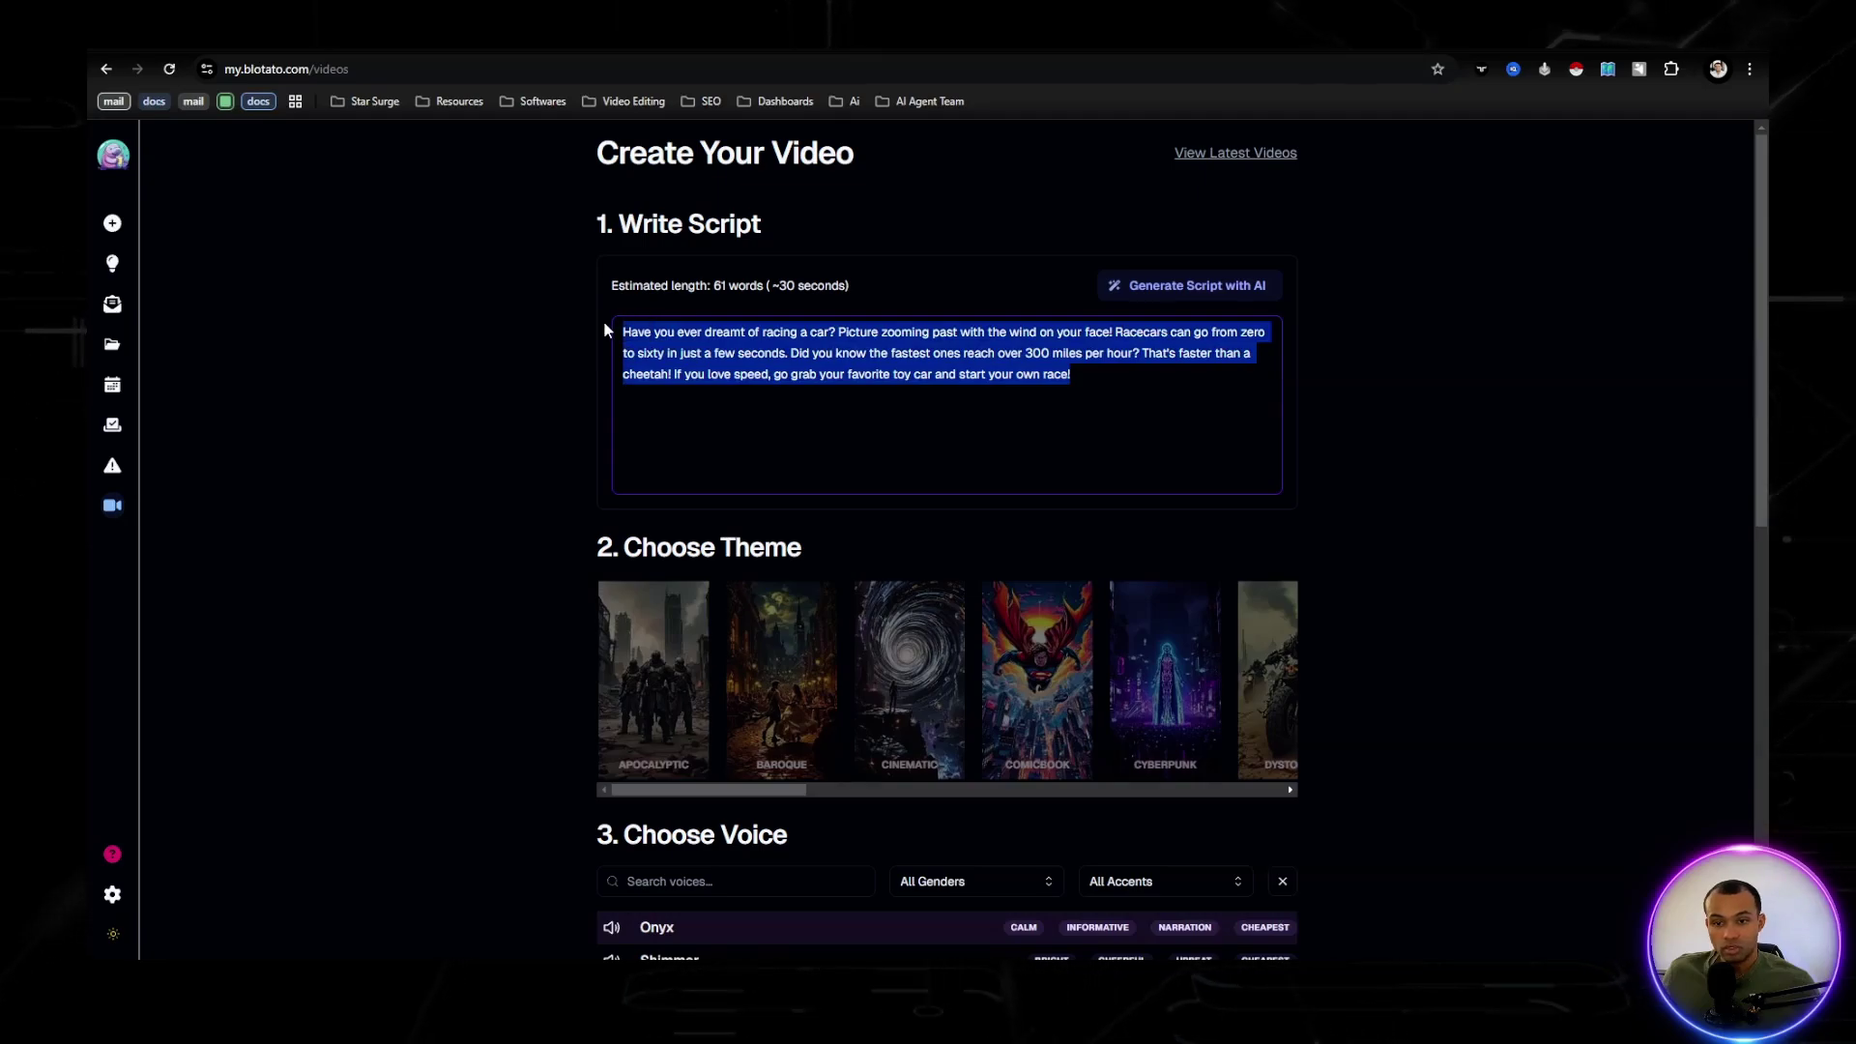
{"action": "scroll", "coordinate": [1057, 559], "scroll_direction": "down", "scroll_amount": 1}
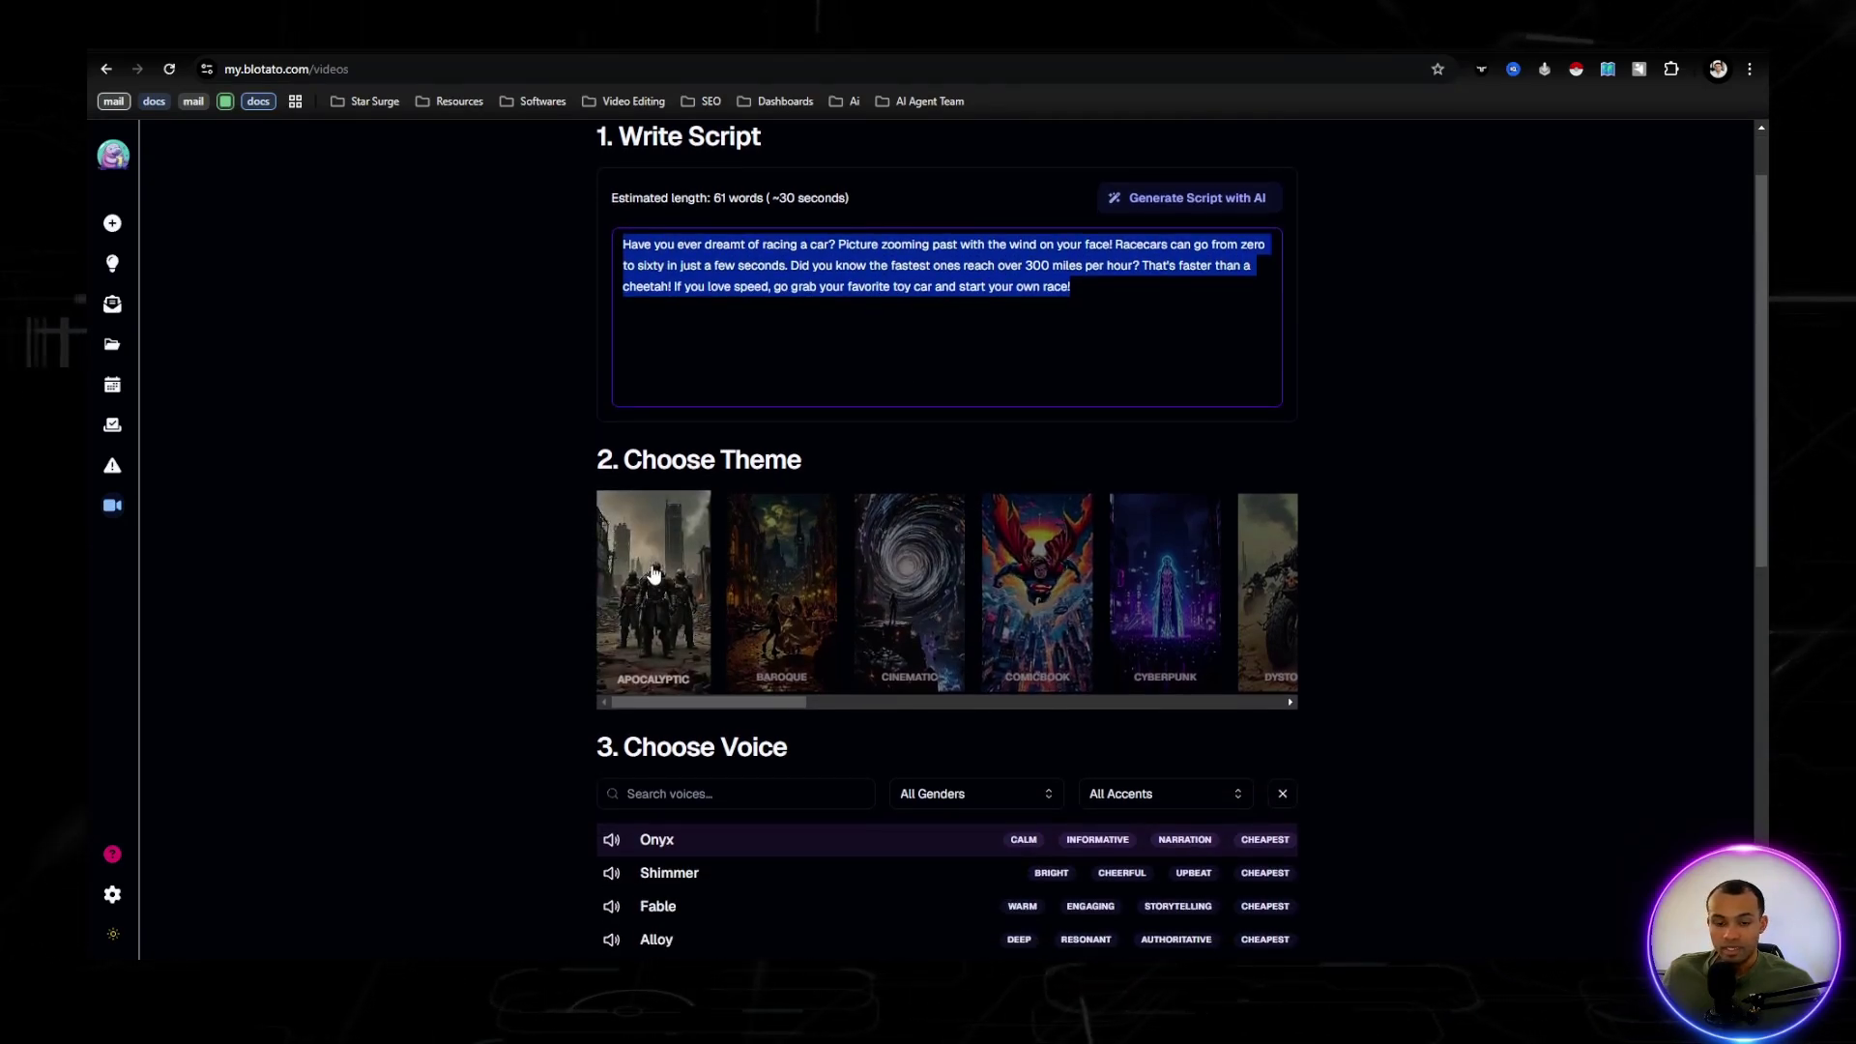
{"action": "mouse_move", "coordinate": [775, 704]}
{"action": "left_mouse_down"}
{"action": "mouse_move", "coordinate": [1232, 703]}
{"action": "mouse_move", "coordinate": [919, 708]}
{"action": "left_mouse_up"}
{"action": "left_click", "coordinate": [913, 628]}
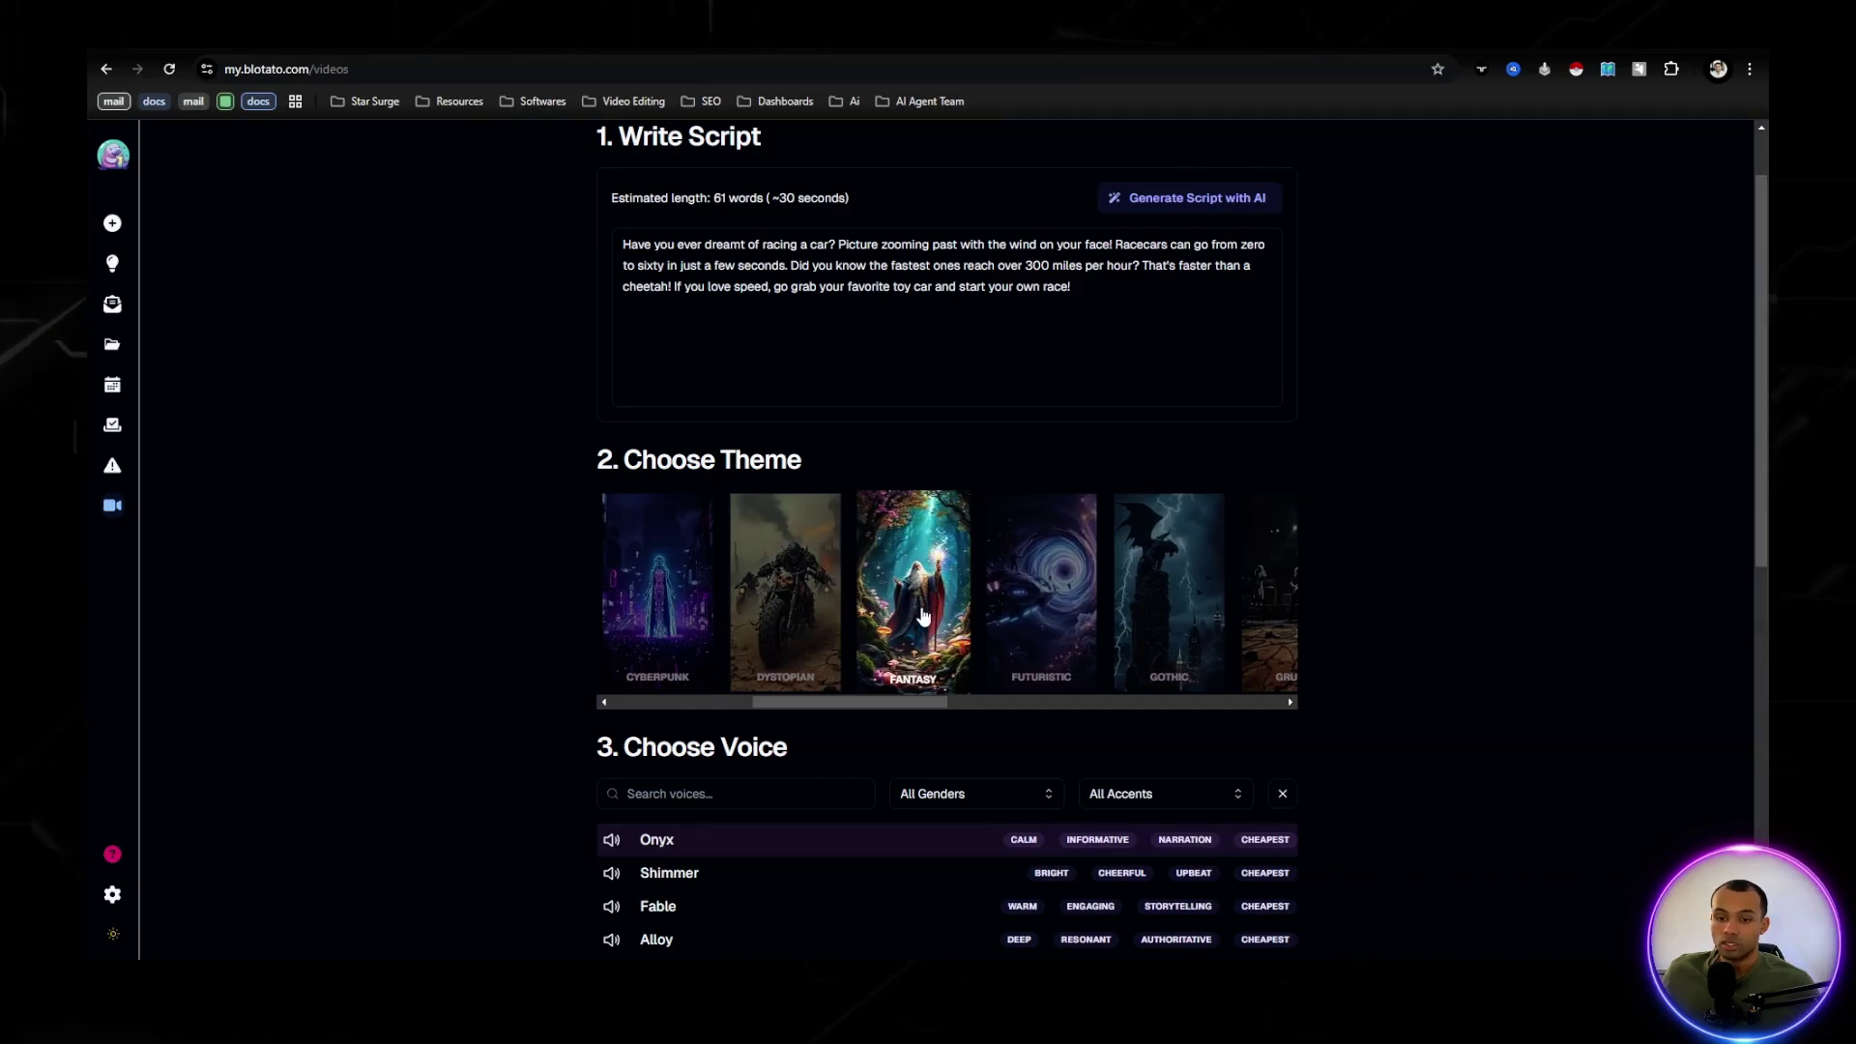
{"action": "left_click", "coordinate": [789, 613]}
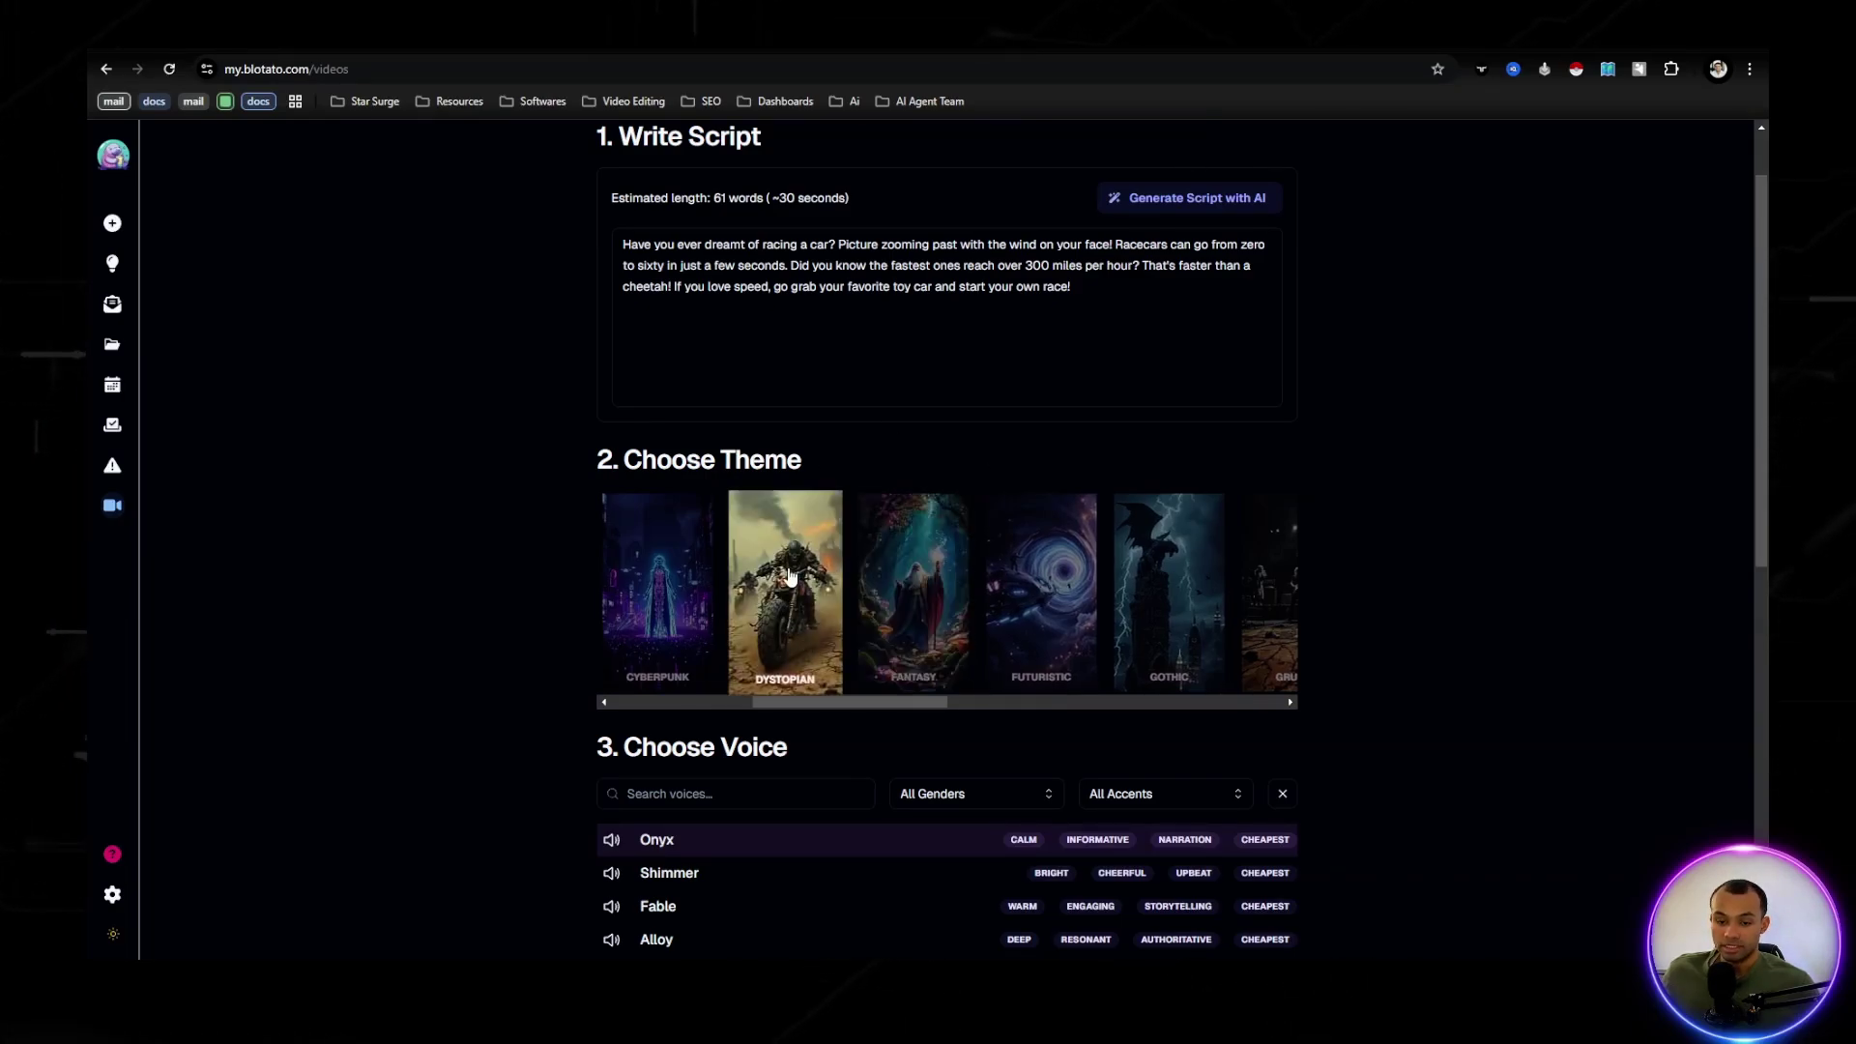
- Choose the Eric voice for the video's voiceover
{"action": "scroll", "coordinate": [696, 629], "scroll_direction": "down", "scroll_amount": 3}
{"action": "scroll", "coordinate": [634, 594], "scroll_direction": "down", "scroll_amount": 5}
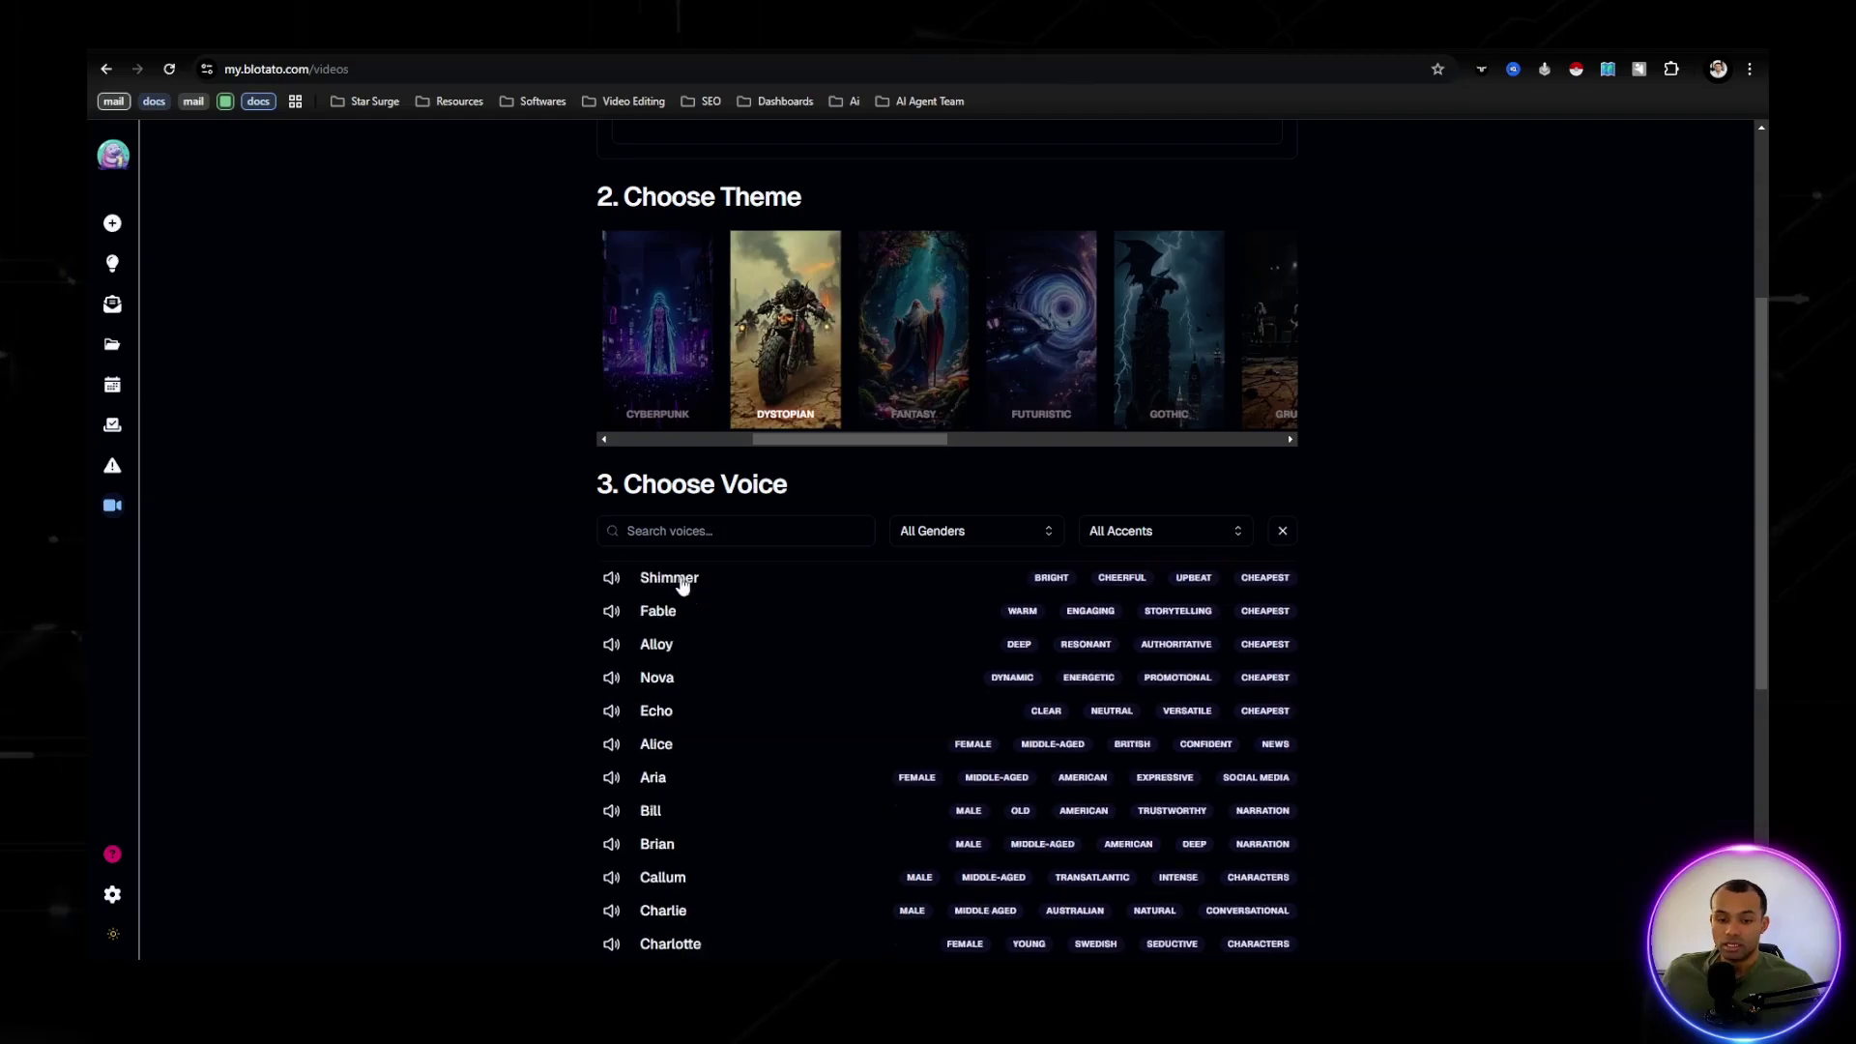
{"action": "left_click", "coordinate": [677, 656]}
{"action": "scroll", "coordinate": [809, 609], "scroll_direction": "down", "scroll_amount": 5}
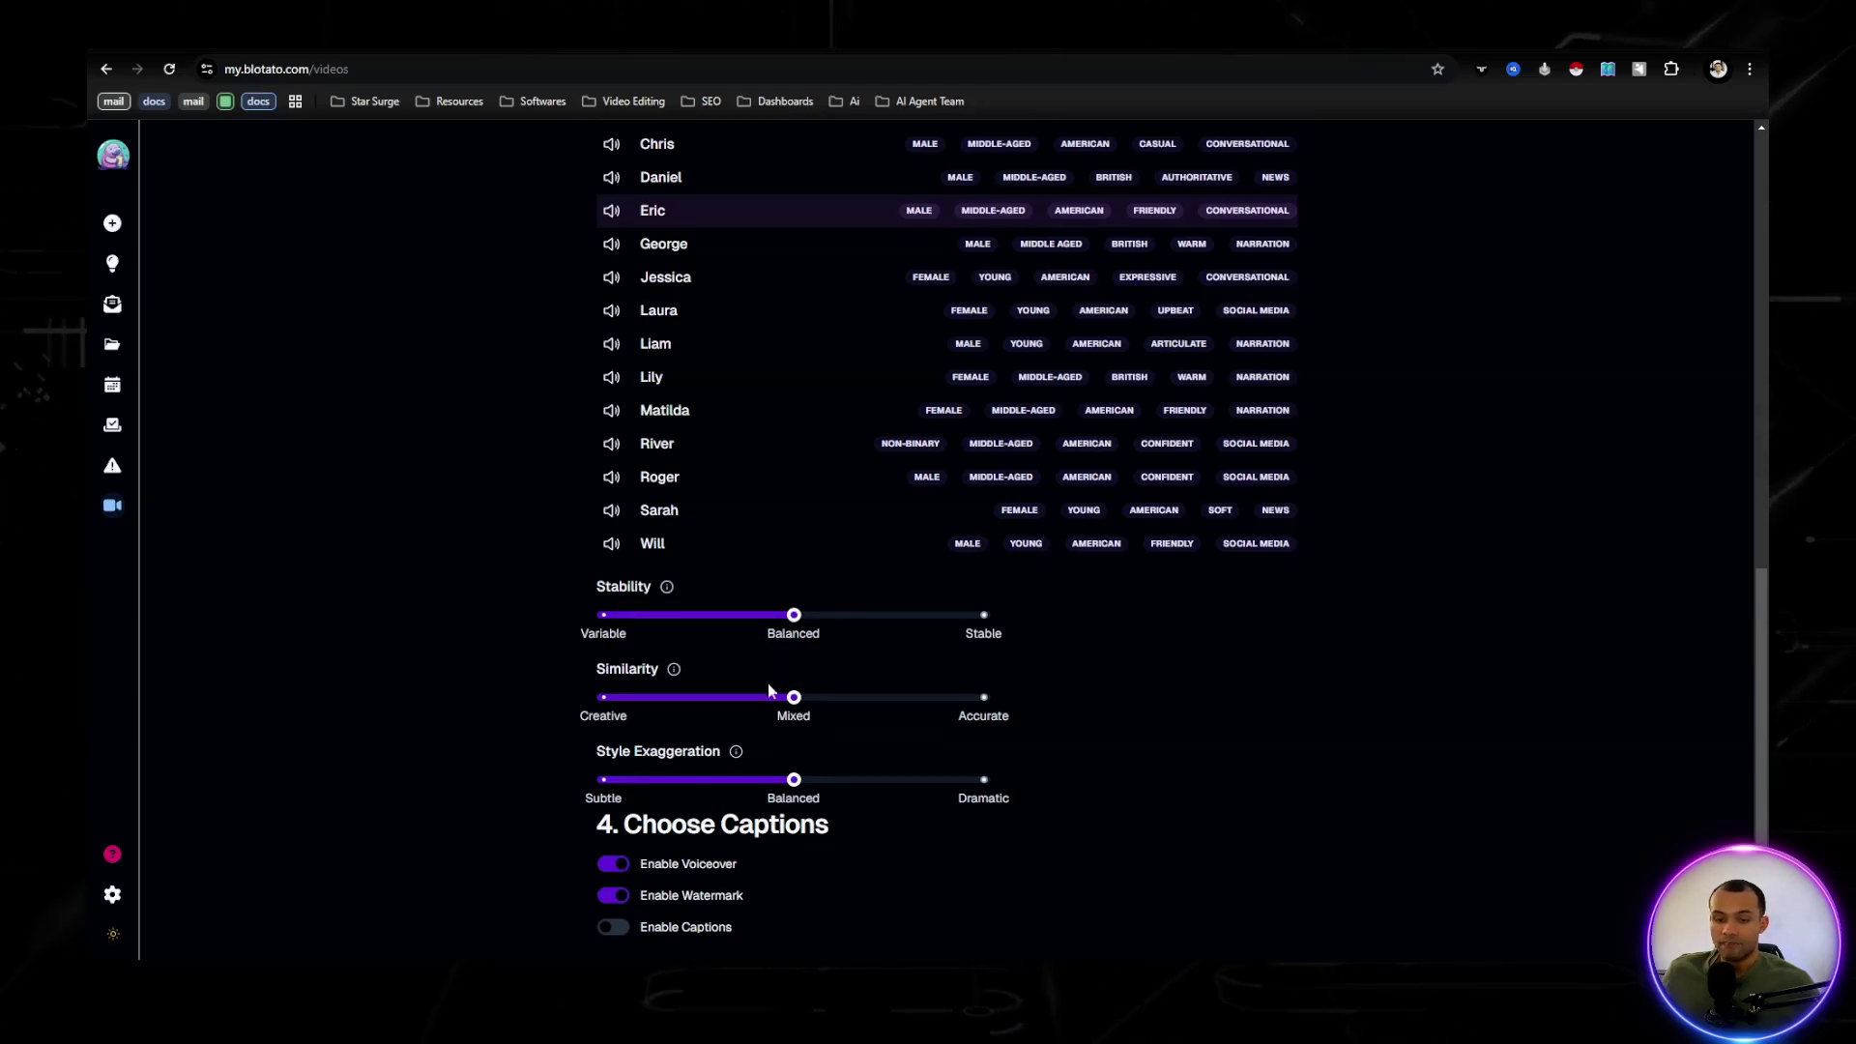
- Turn off the watermark, enable captions and generate the draft video
{"action": "scroll", "coordinate": [812, 726], "scroll_direction": "down", "scroll_amount": 1}
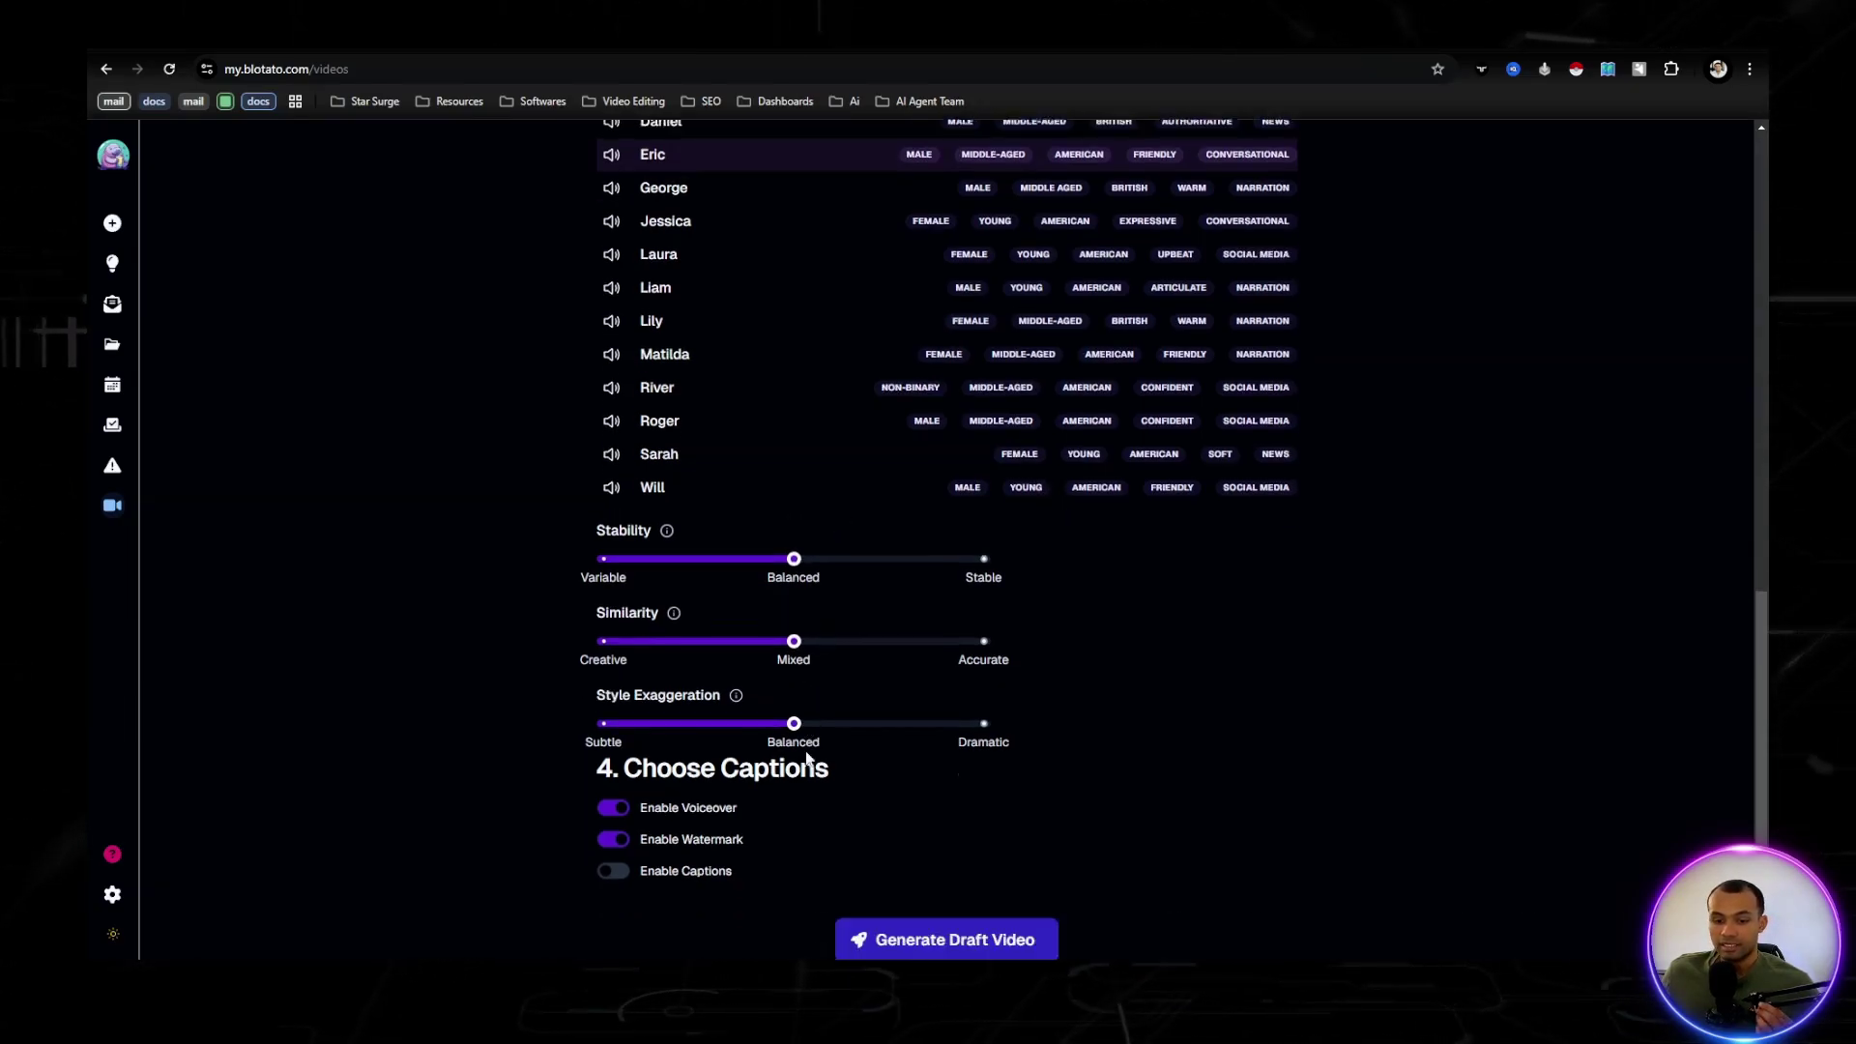
{"action": "left_click", "coordinate": [613, 824]}
{"action": "left_click", "coordinate": [613, 857]}
{"action": "scroll", "coordinate": [803, 629], "scroll_direction": "down", "scroll_amount": 1}
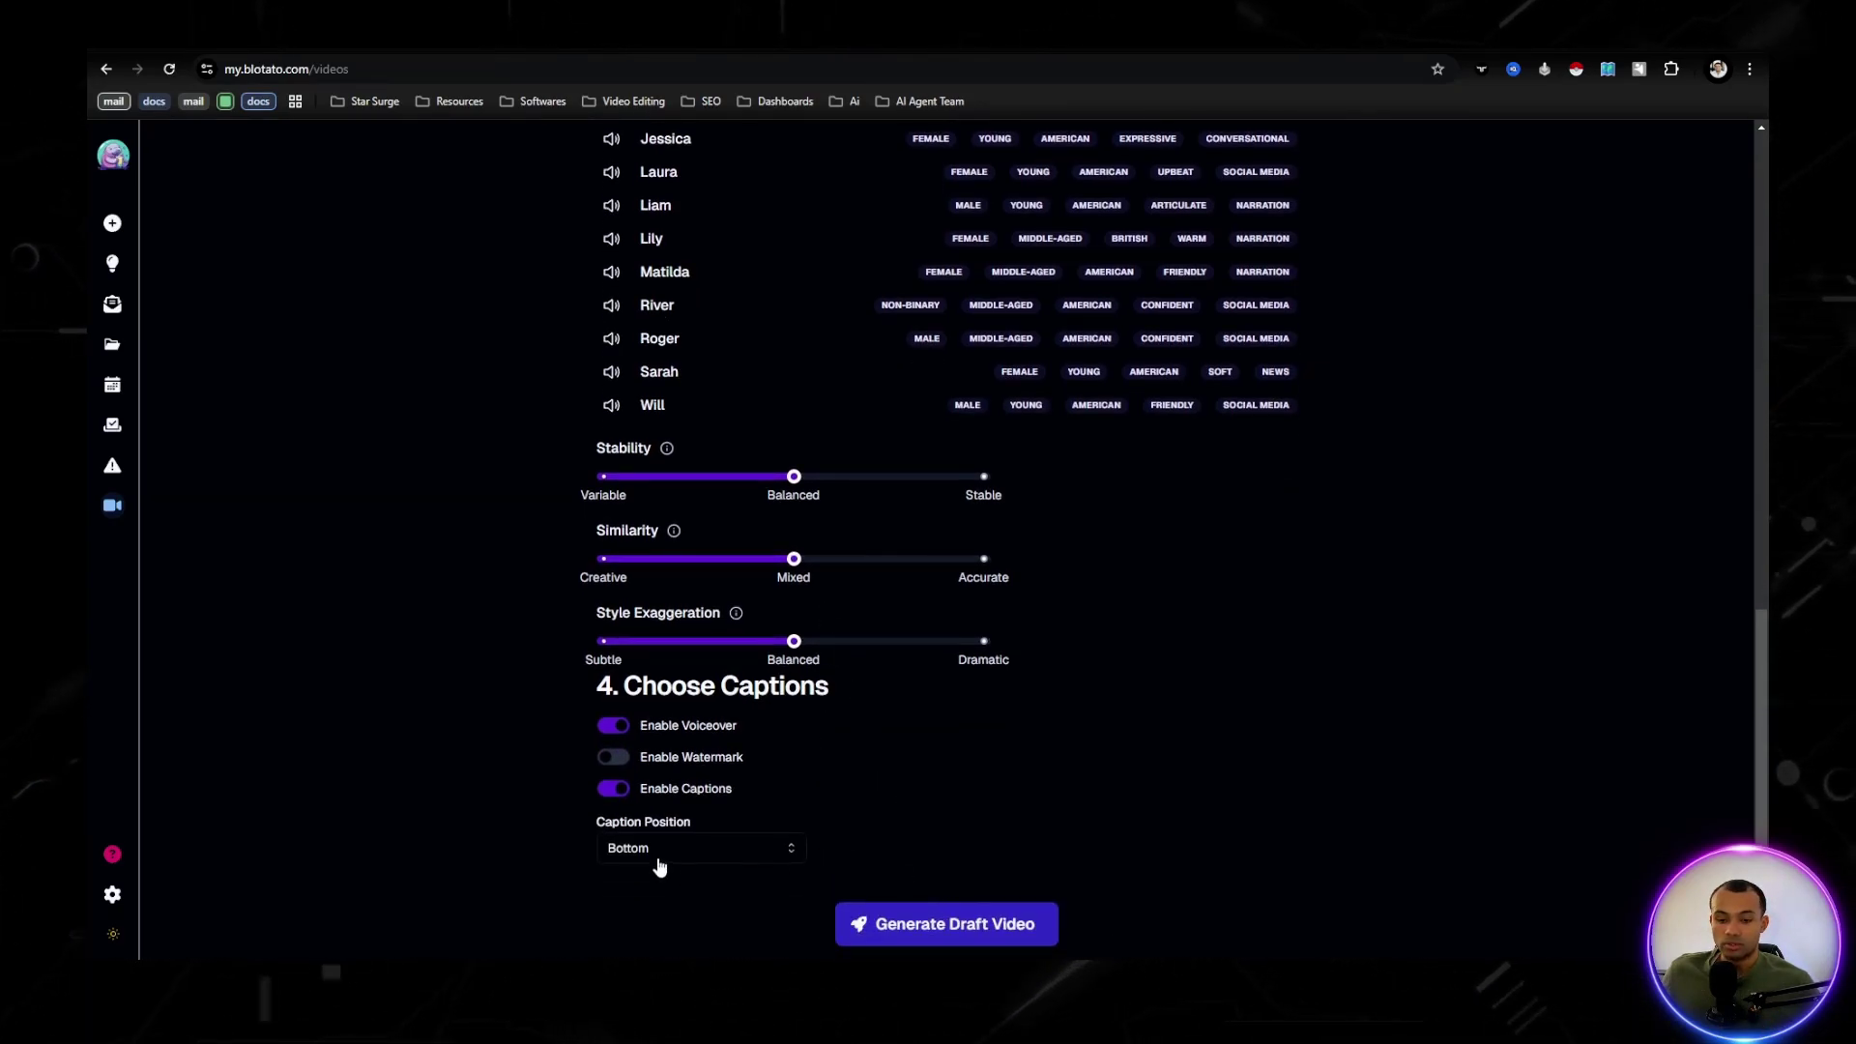
{"action": "left_click", "coordinate": [919, 916]}
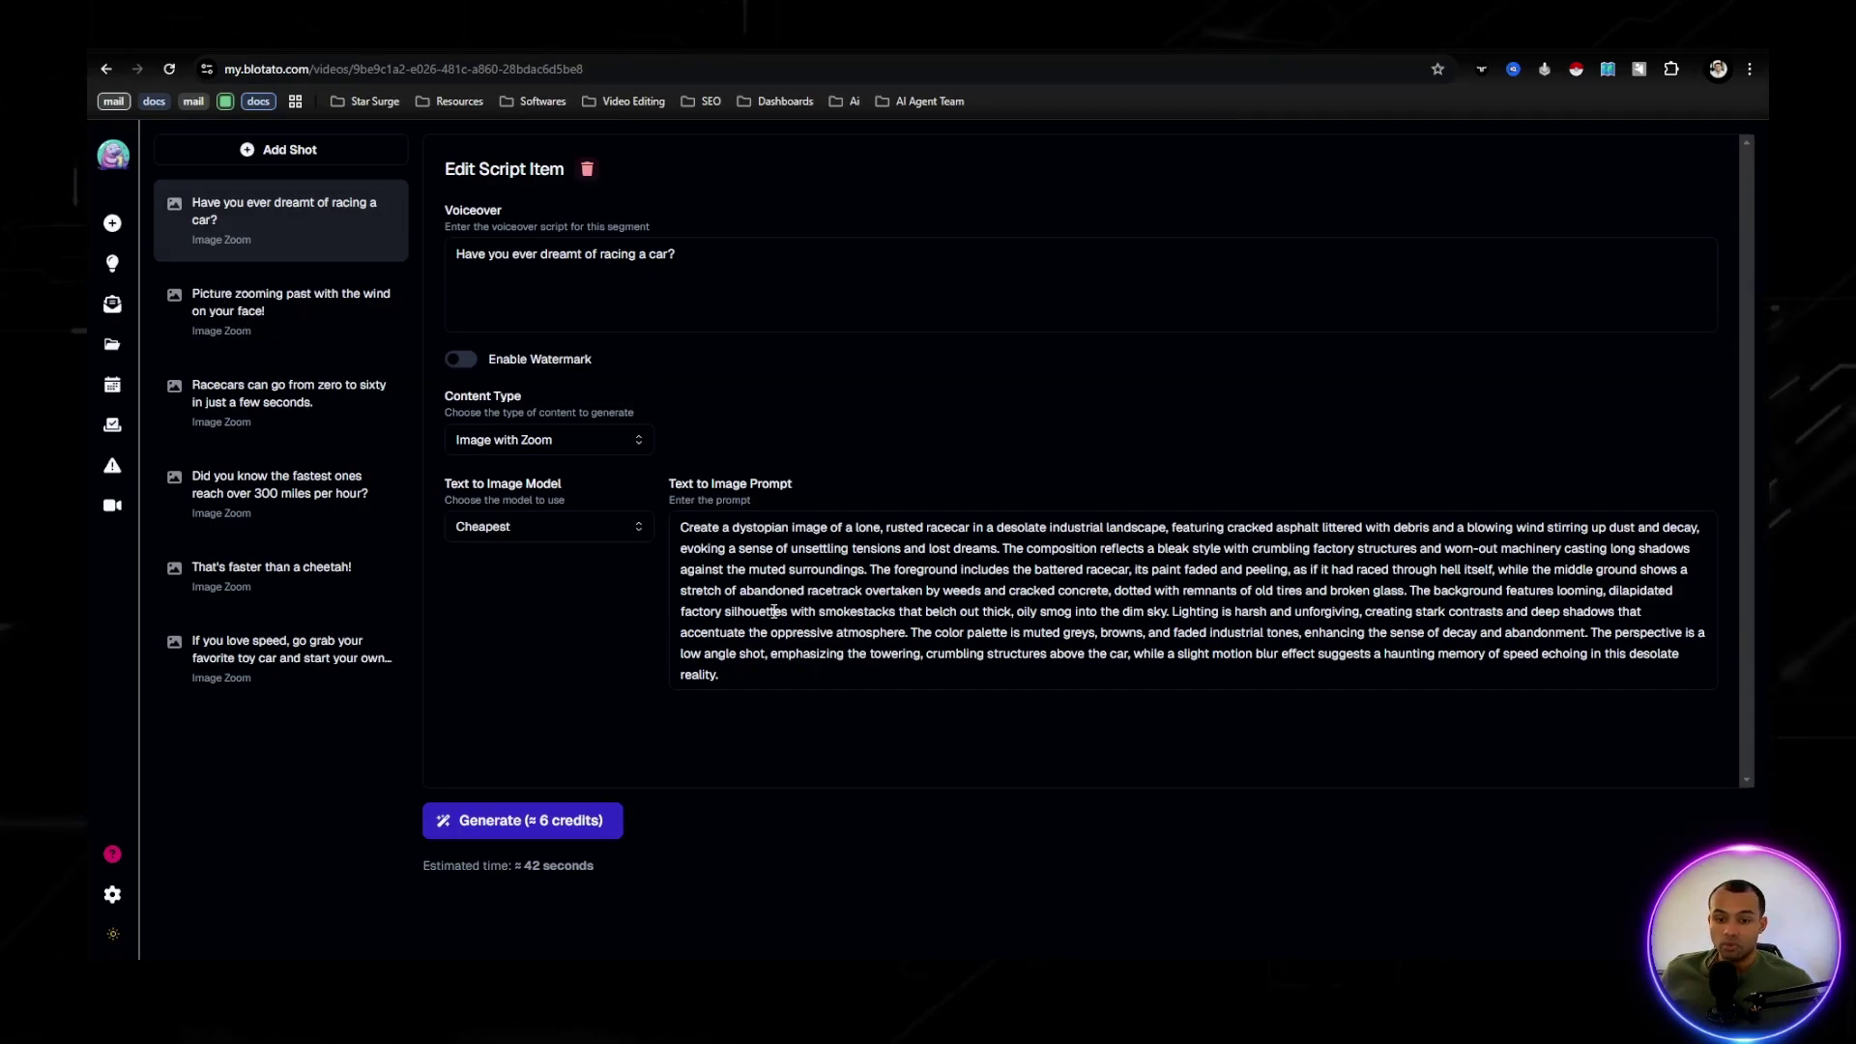
- Examine the first shot's text-to-image prompt and the available options for its content type and text-to-image model
{"action": "left_click_drag", "start_coordinate": [735, 681], "coordinate": [677, 524]}
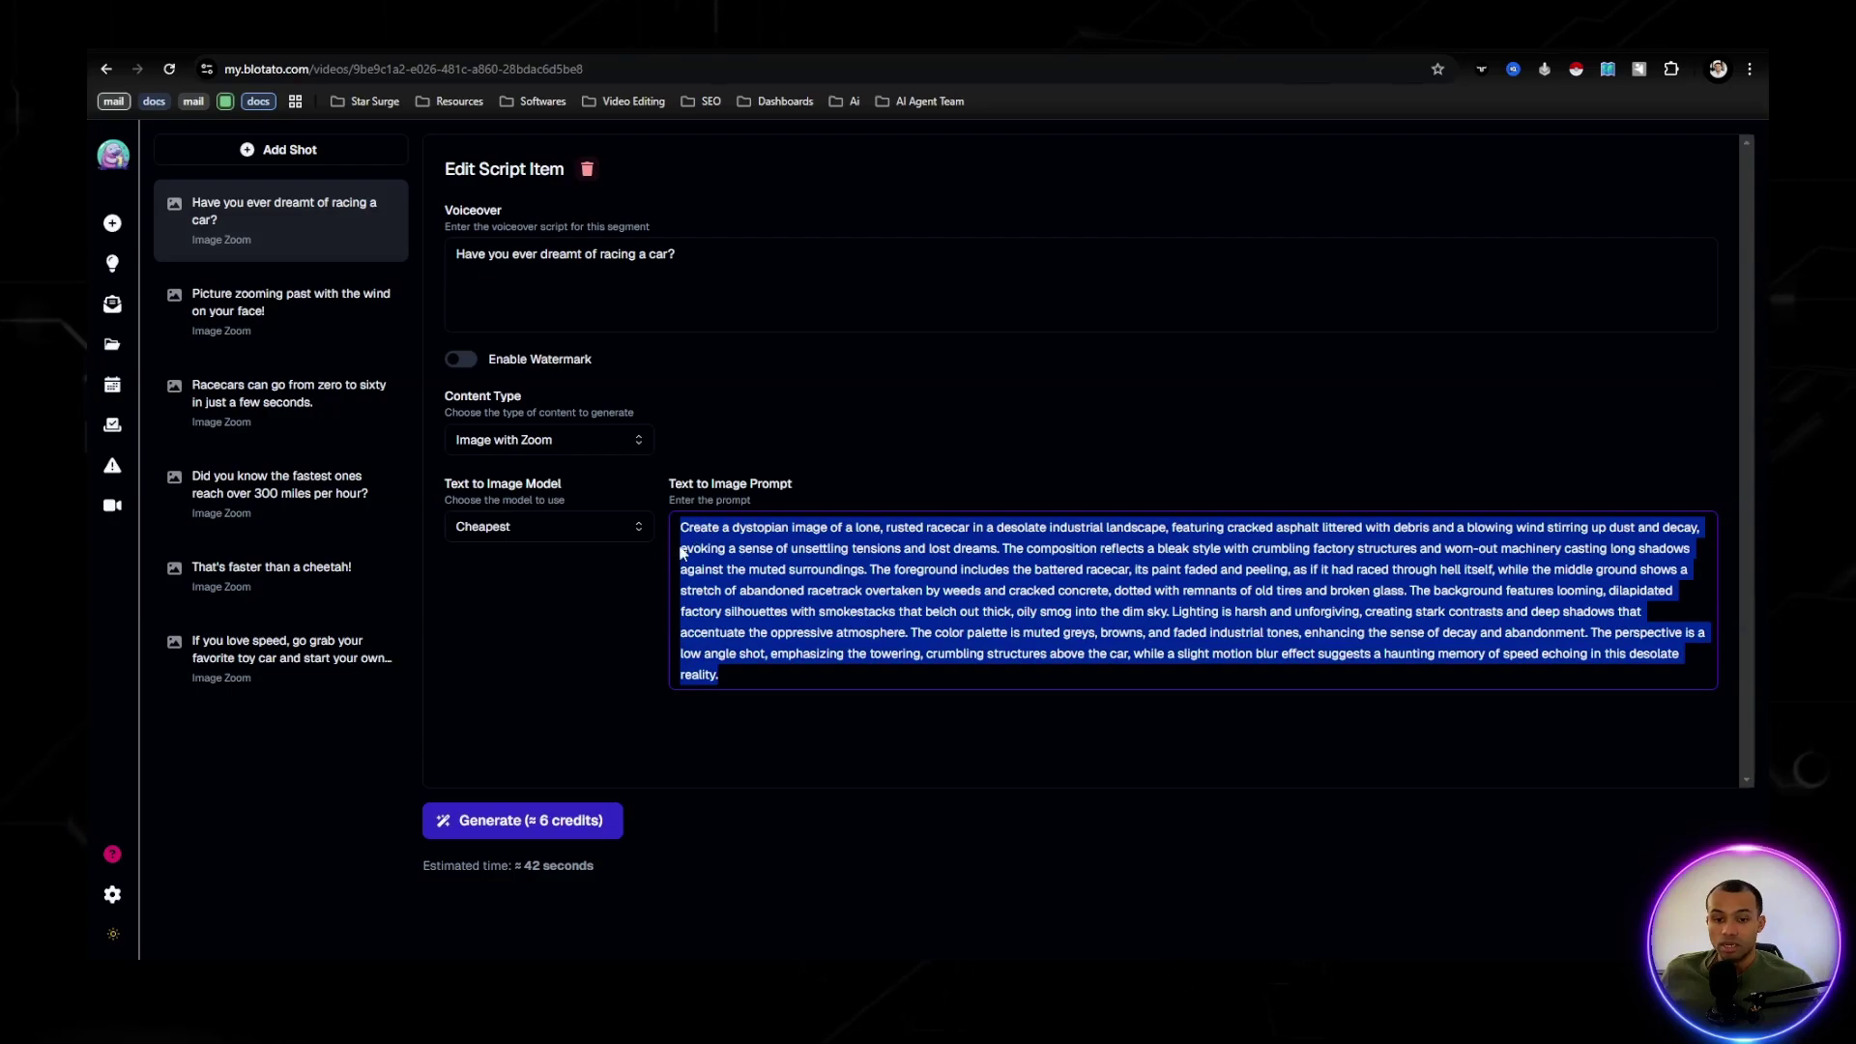
{"action": "left_click", "coordinate": [711, 549]}
{"action": "left_click_drag", "start_coordinate": [726, 672], "coordinate": [682, 523]}
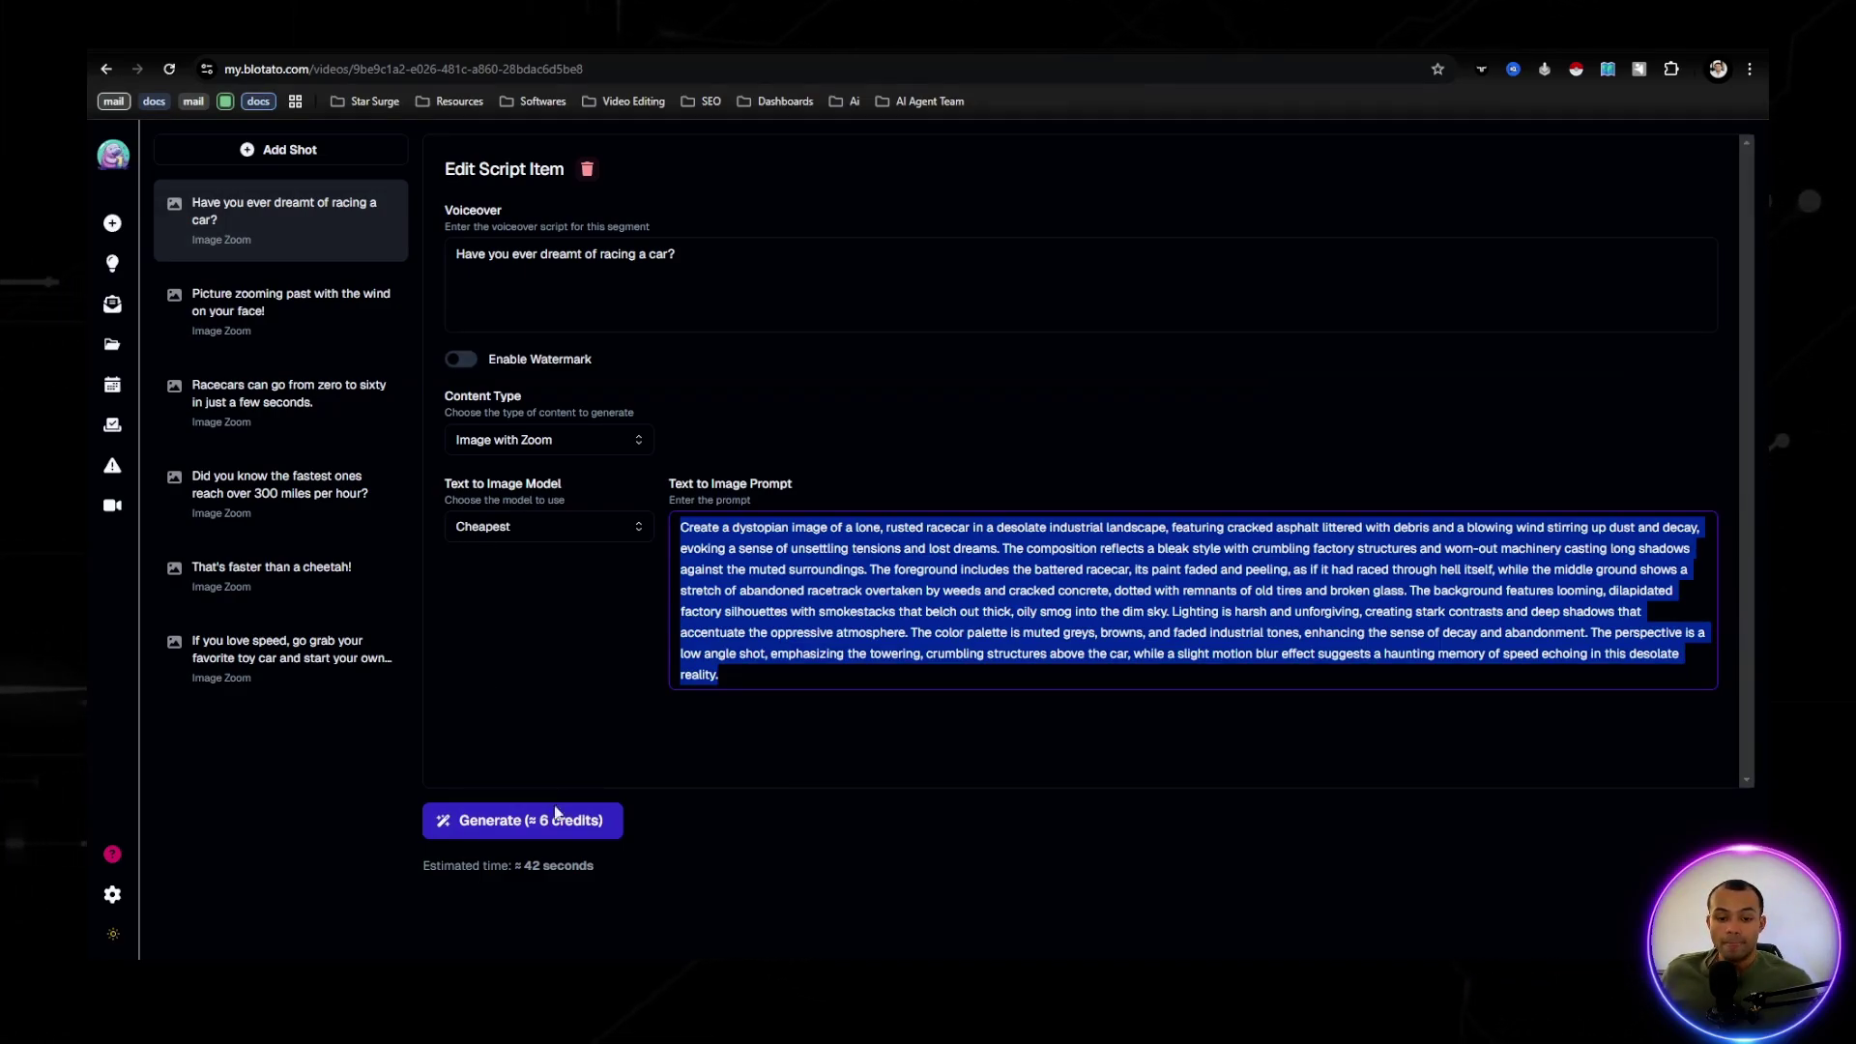
{"action": "left_click", "coordinate": [553, 447]}
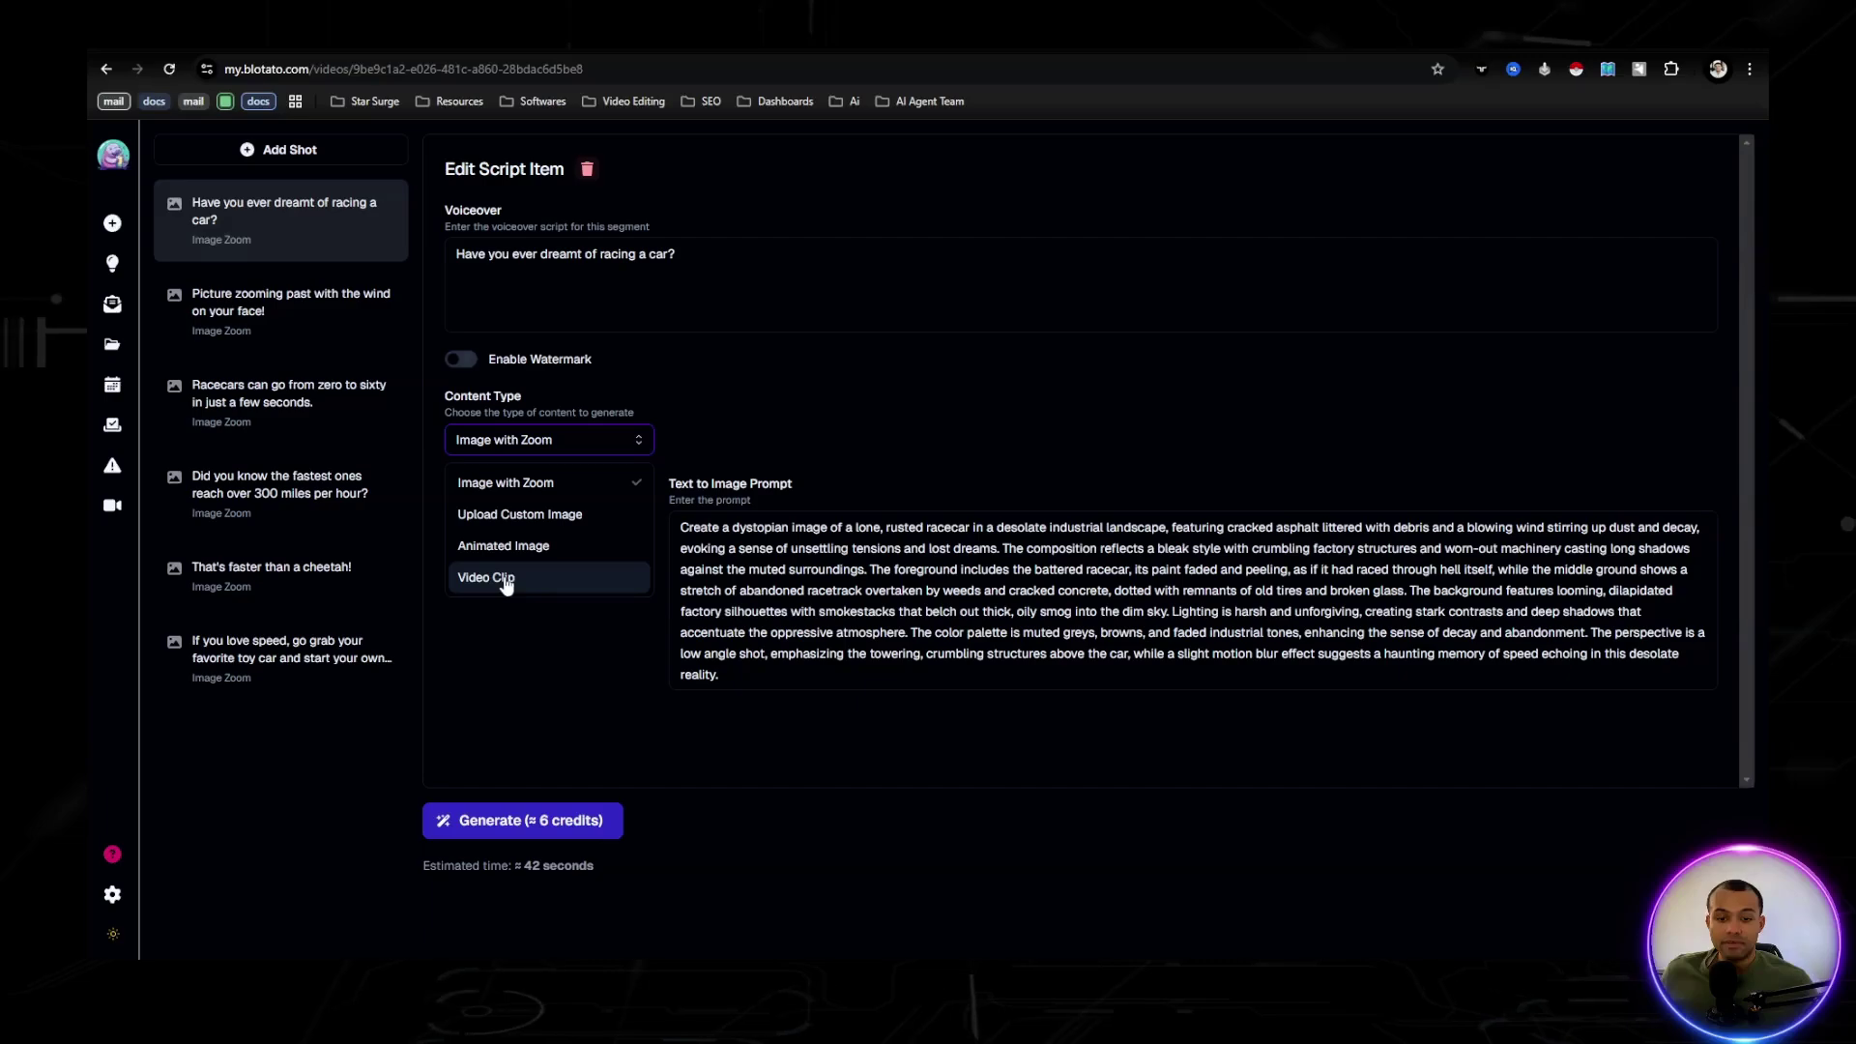
{"action": "left_click", "coordinate": [521, 625]}
{"action": "left_click", "coordinate": [539, 440]}
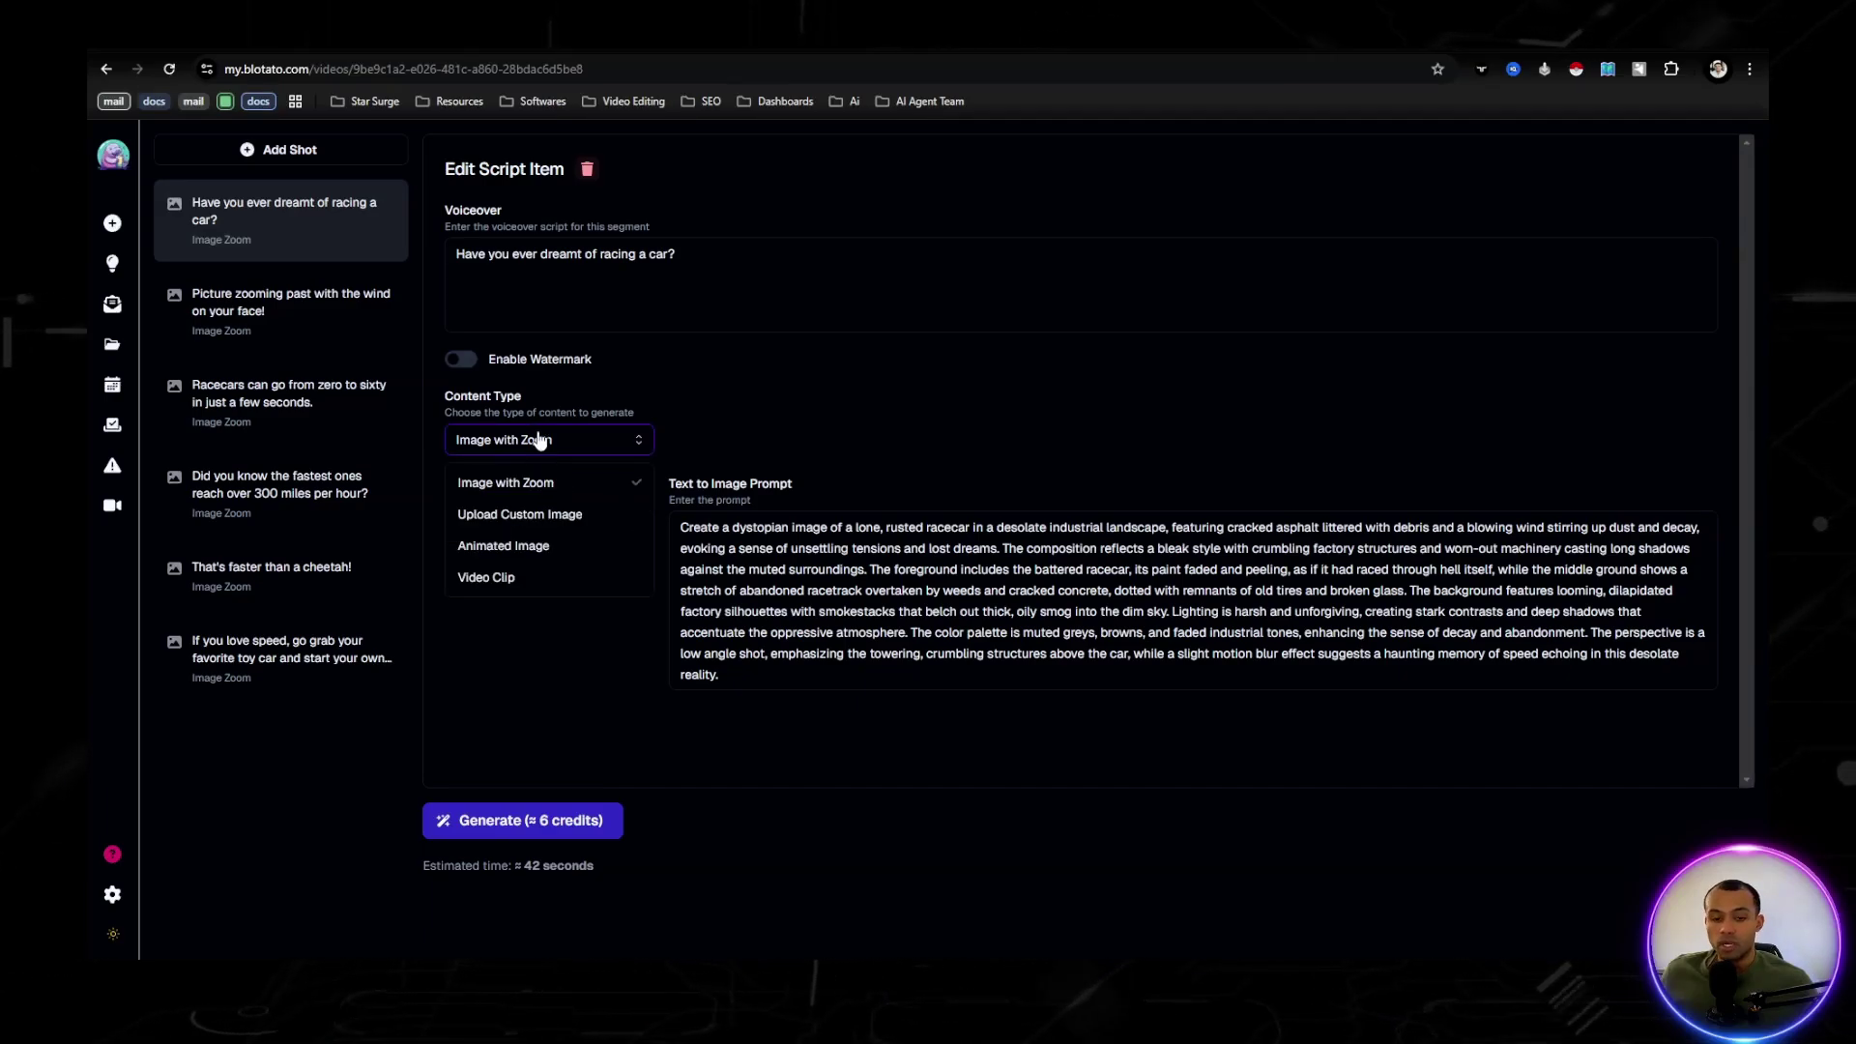
{"action": "left_click", "coordinate": [522, 611]}
{"action": "left_click", "coordinate": [542, 526]}
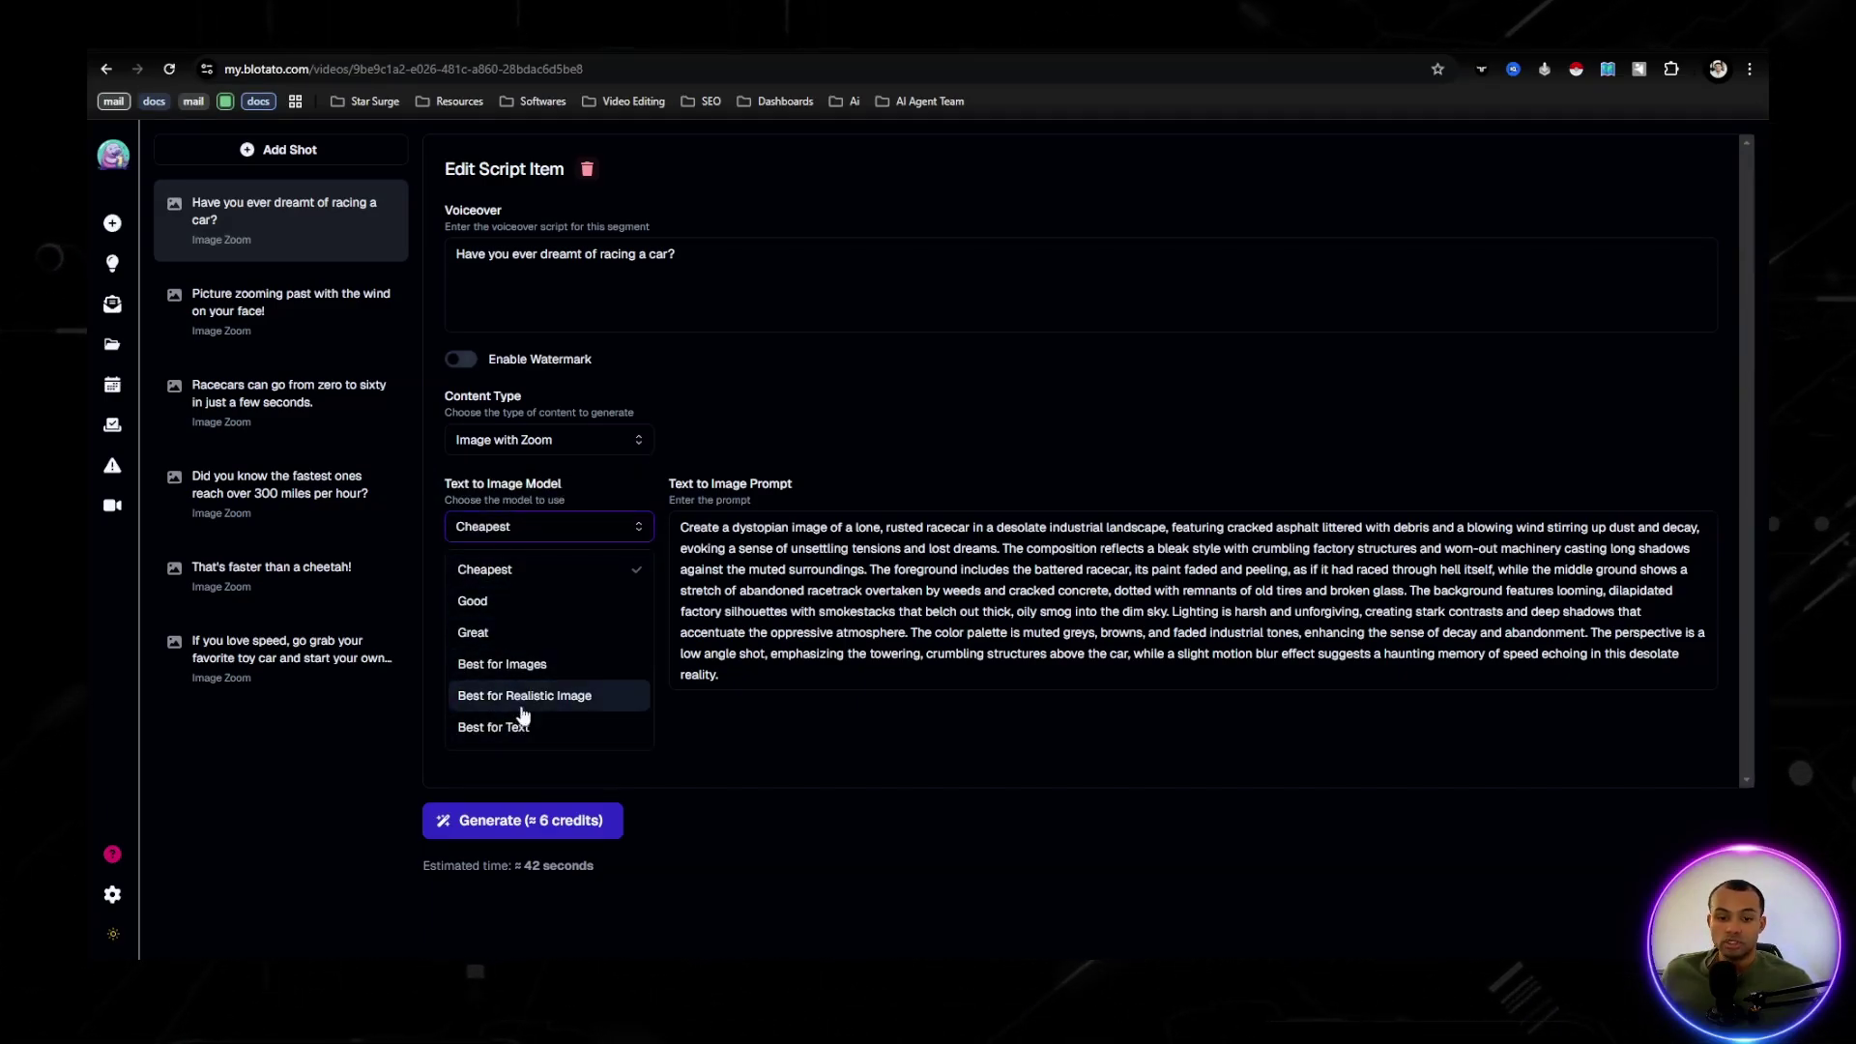
{"action": "left_click", "coordinate": [419, 576]}
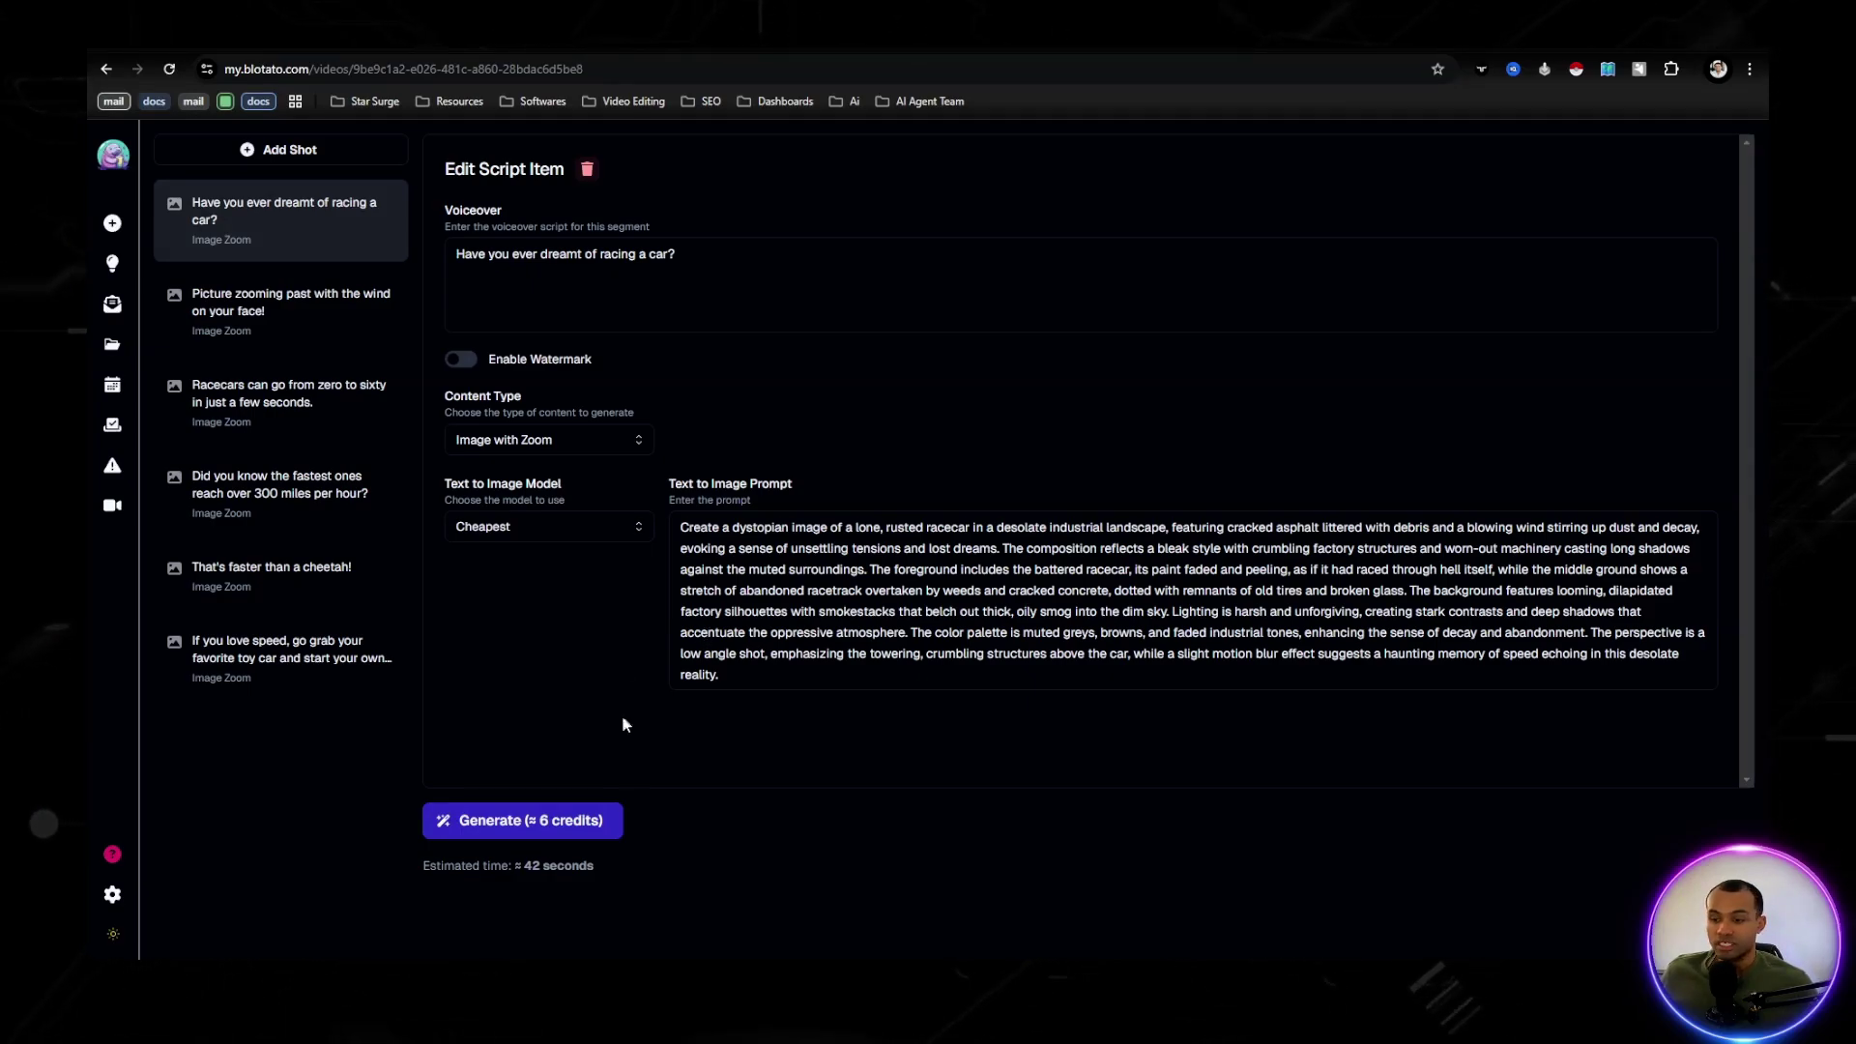
- Generate the images for the script's shots, and export the video for playback
{"action": "left_click", "coordinate": [509, 825]}
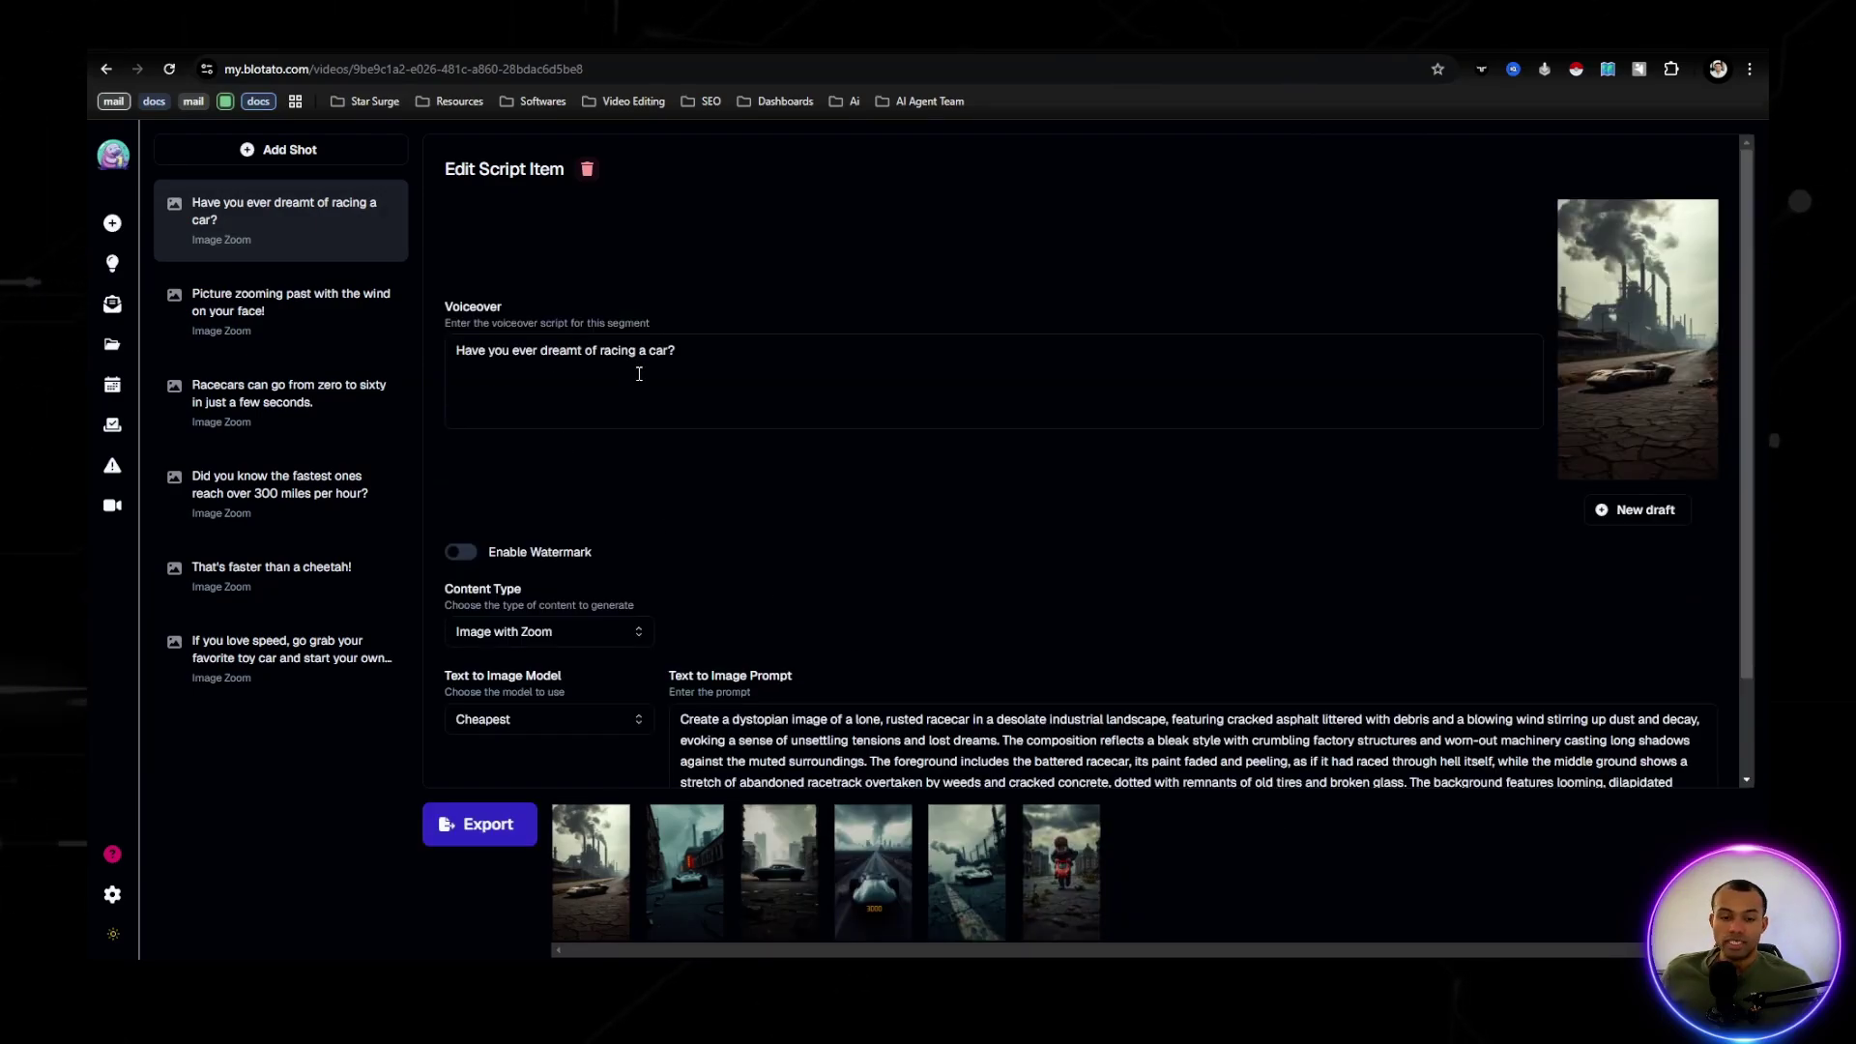
{"action": "left_click", "coordinate": [488, 824]}
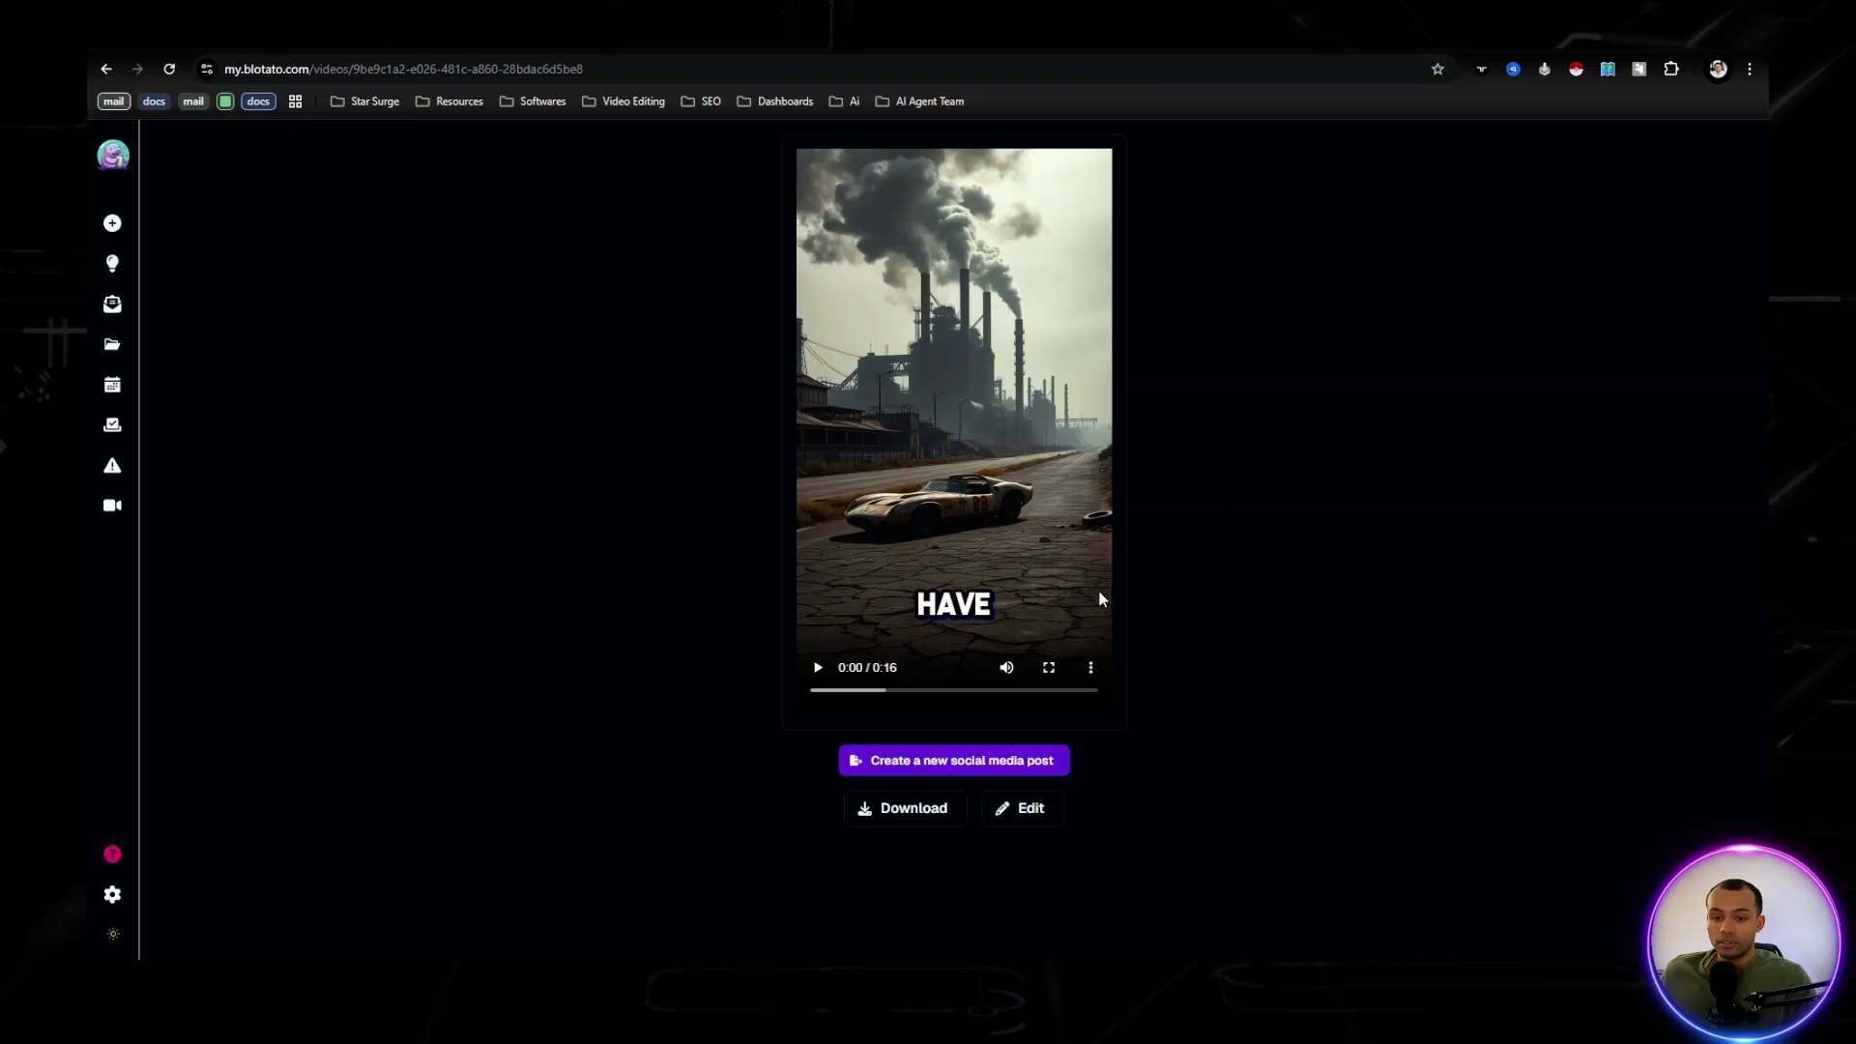
{"action": "left_click", "coordinate": [818, 667]}
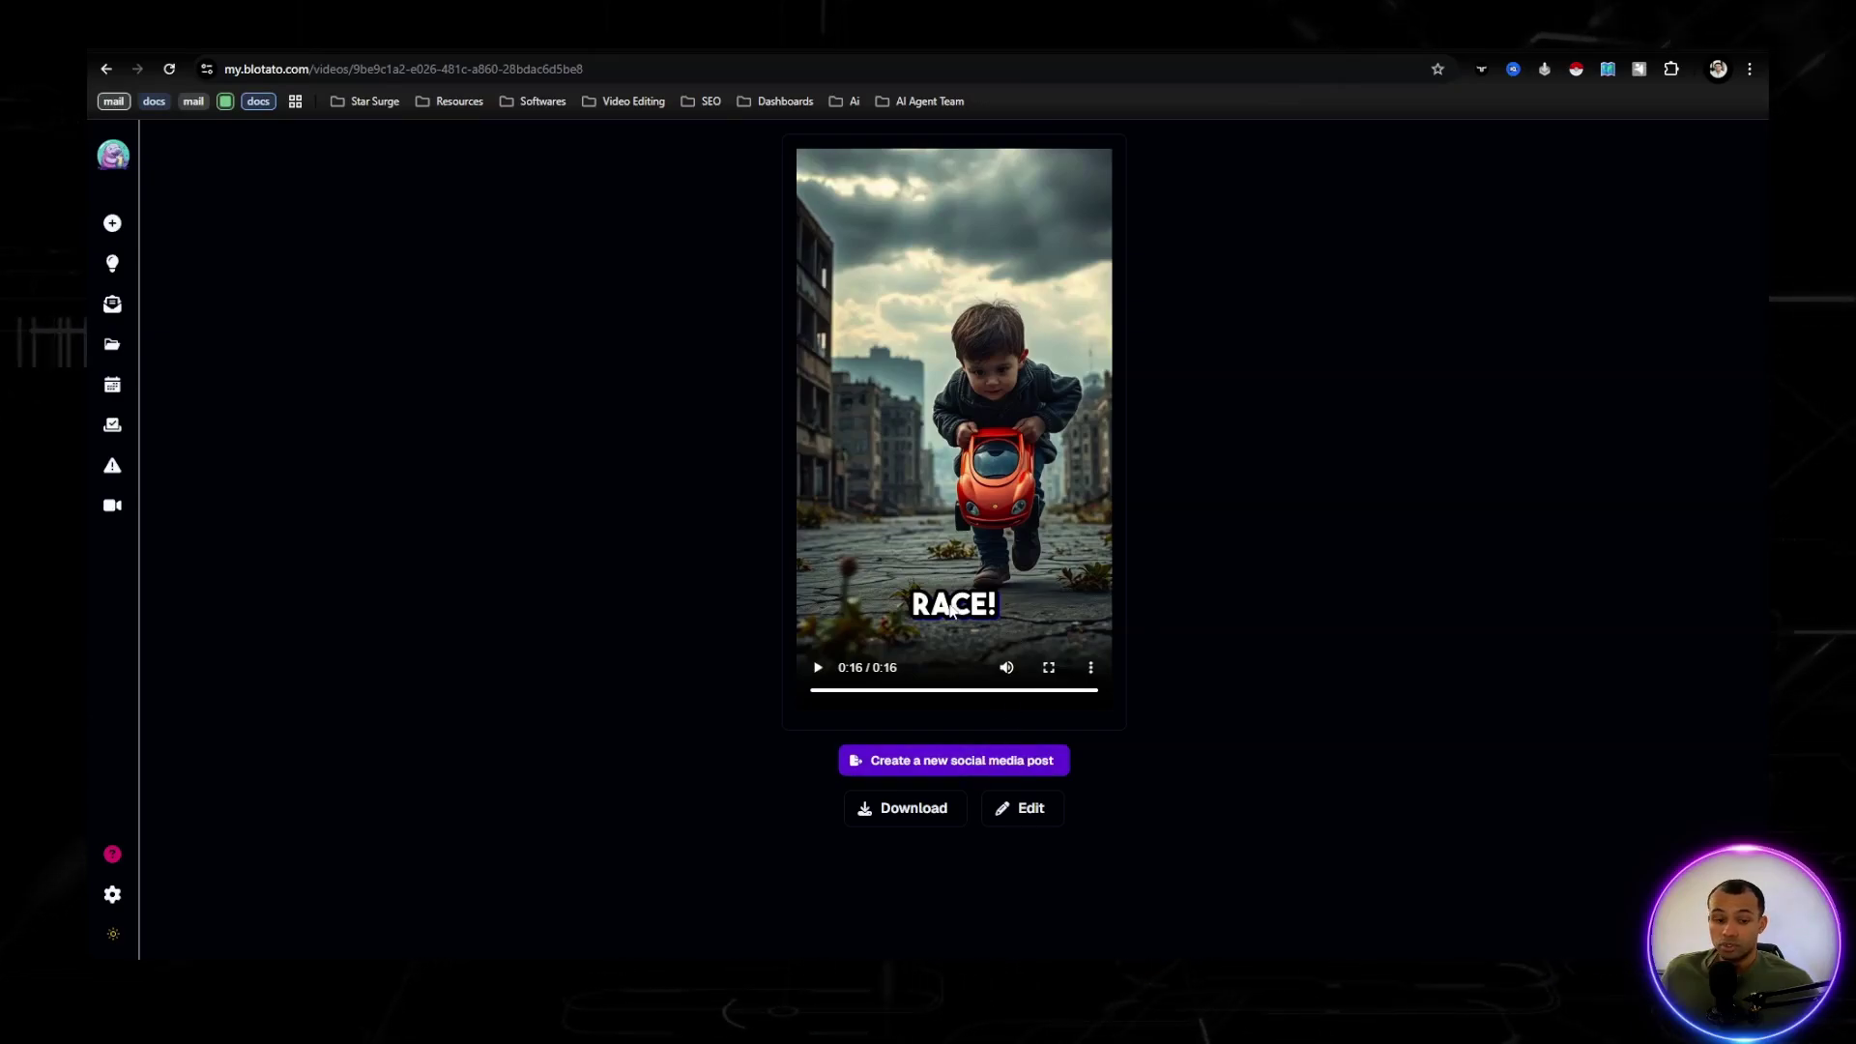
- Create a new social media post from the exported video and view the post editor's shortcuts and ChatGPT assistant
{"action": "left_click", "coordinate": [948, 779]}
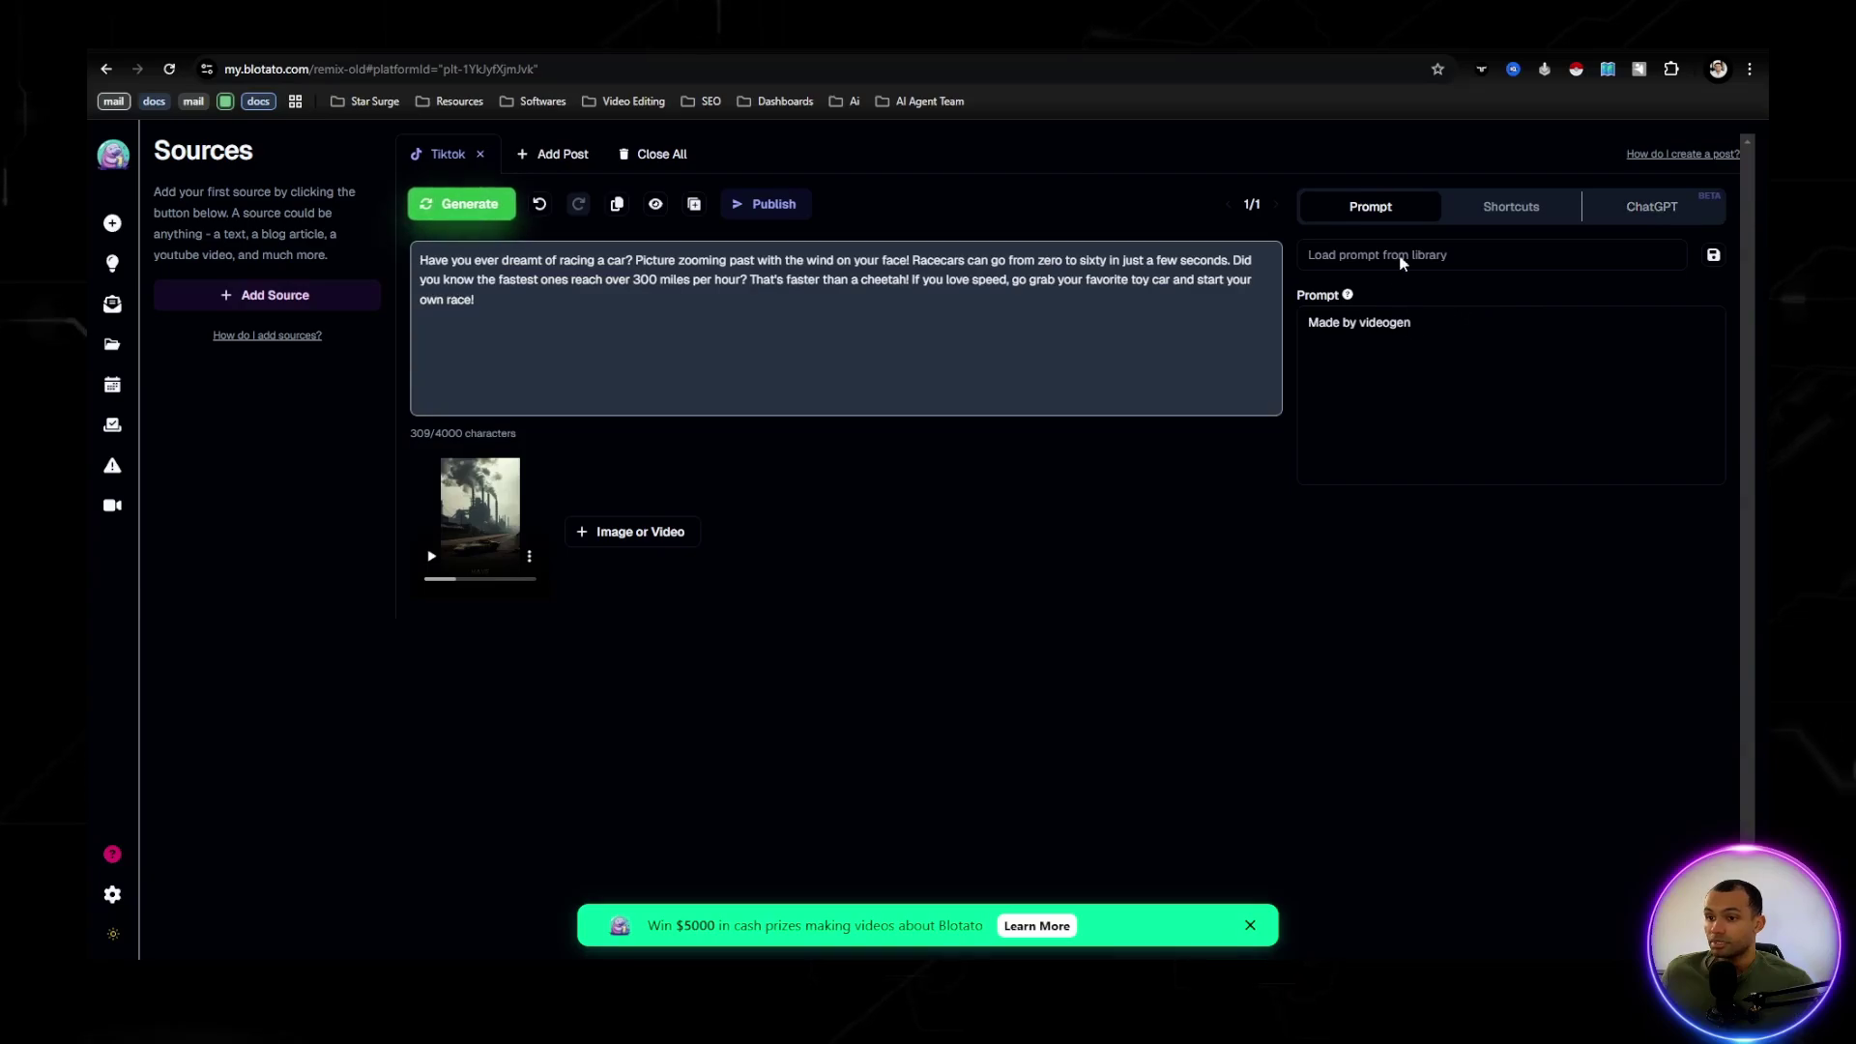
{"action": "left_click", "coordinate": [1499, 205]}
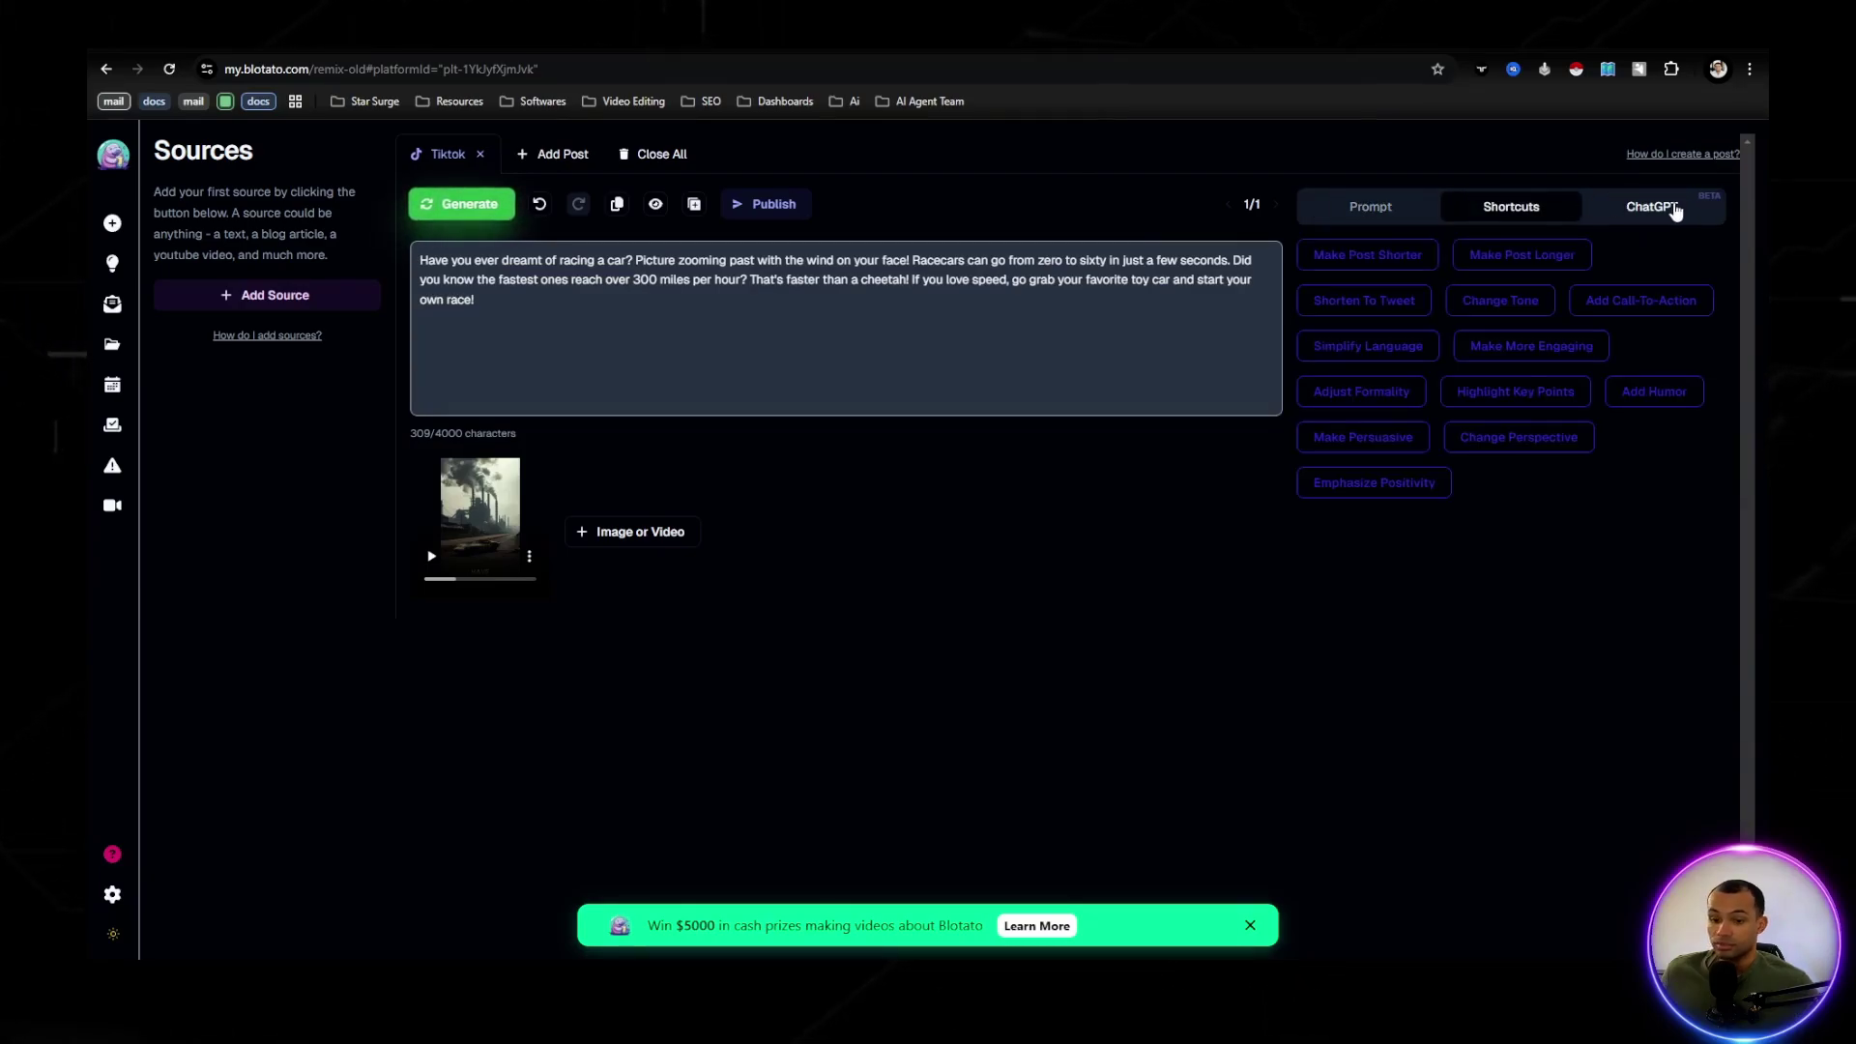
{"action": "left_click", "coordinate": [1676, 212]}
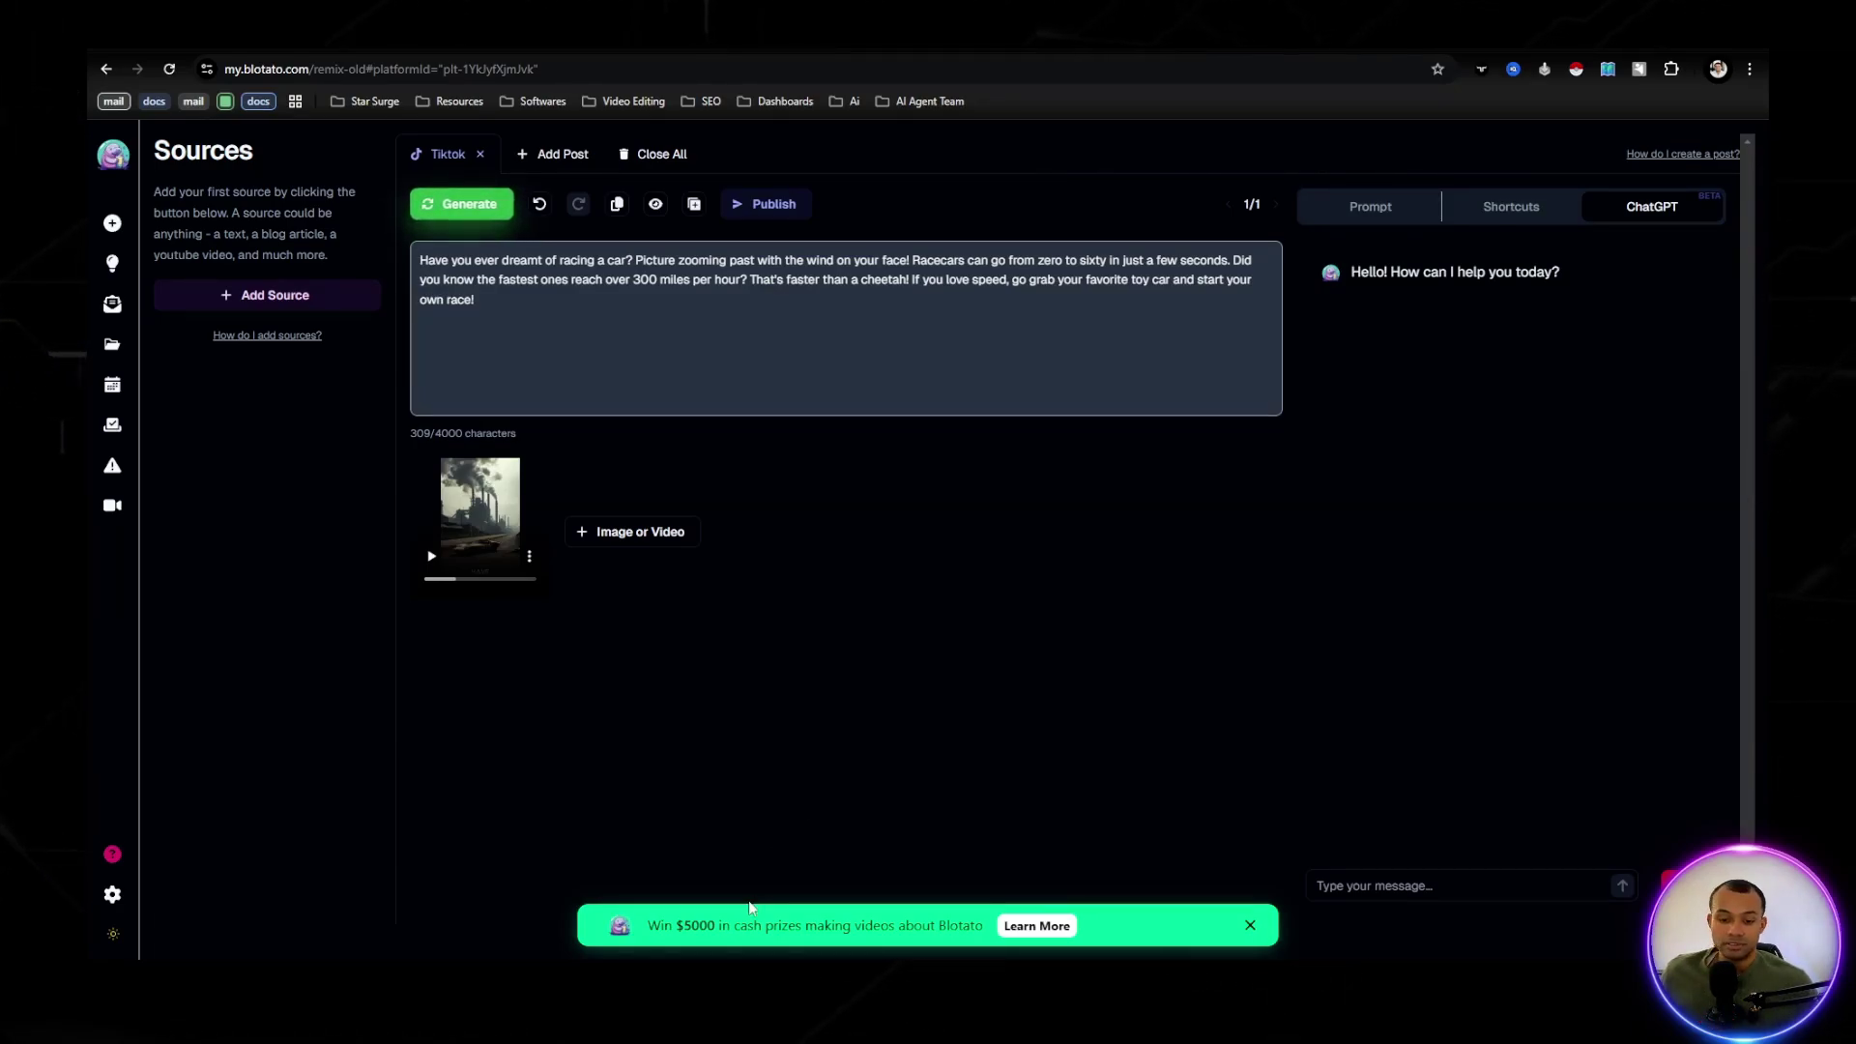
- Open the Blotato cash prize contest page and read through its prizes and rules
{"action": "left_click", "coordinate": [1027, 928]}
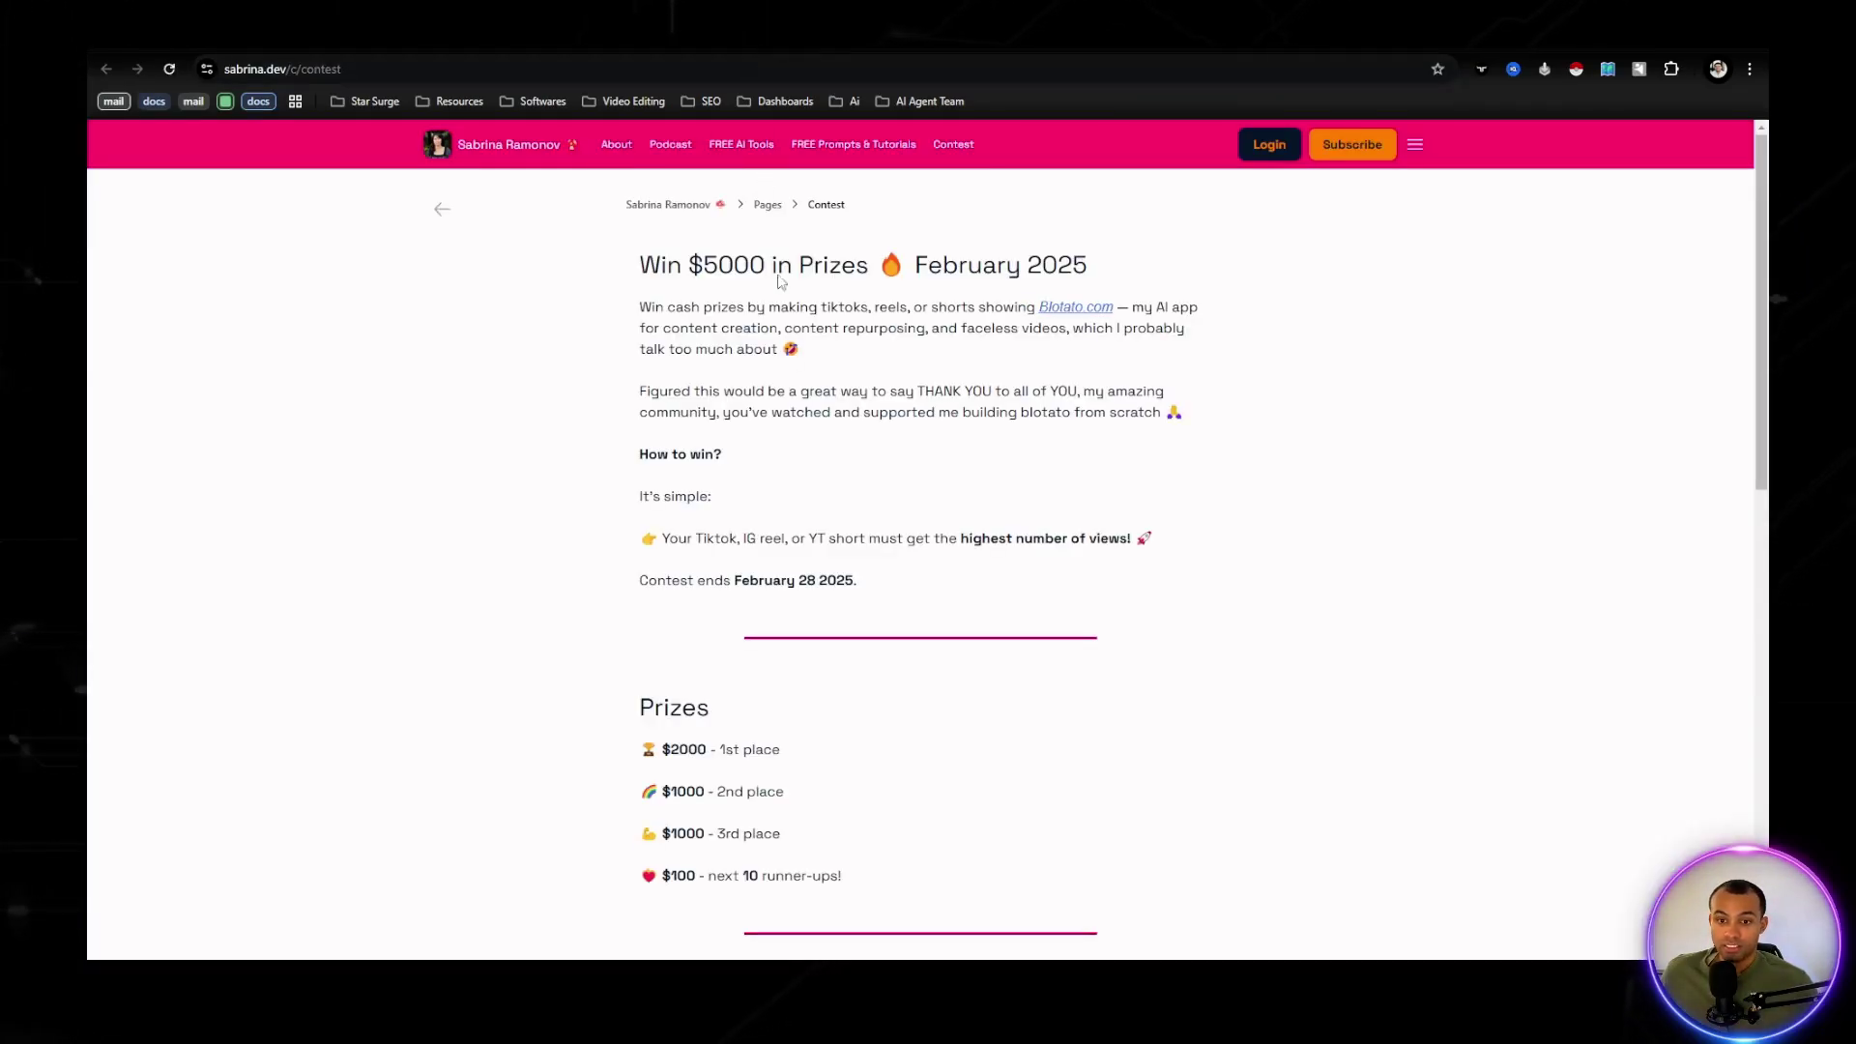
{"action": "scroll", "coordinate": [810, 423], "scroll_direction": "down", "scroll_amount": 3}
{"action": "scroll", "coordinate": [810, 422], "scroll_direction": "down", "scroll_amount": 1}
{"action": "left_click_drag", "start_coordinate": [780, 487], "coordinate": [640, 488]}
{"action": "left_click", "coordinate": [785, 529]}
{"action": "left_click_drag", "start_coordinate": [785, 529], "coordinate": [661, 531]}
{"action": "left_click_drag", "start_coordinate": [781, 571], "coordinate": [634, 576]}
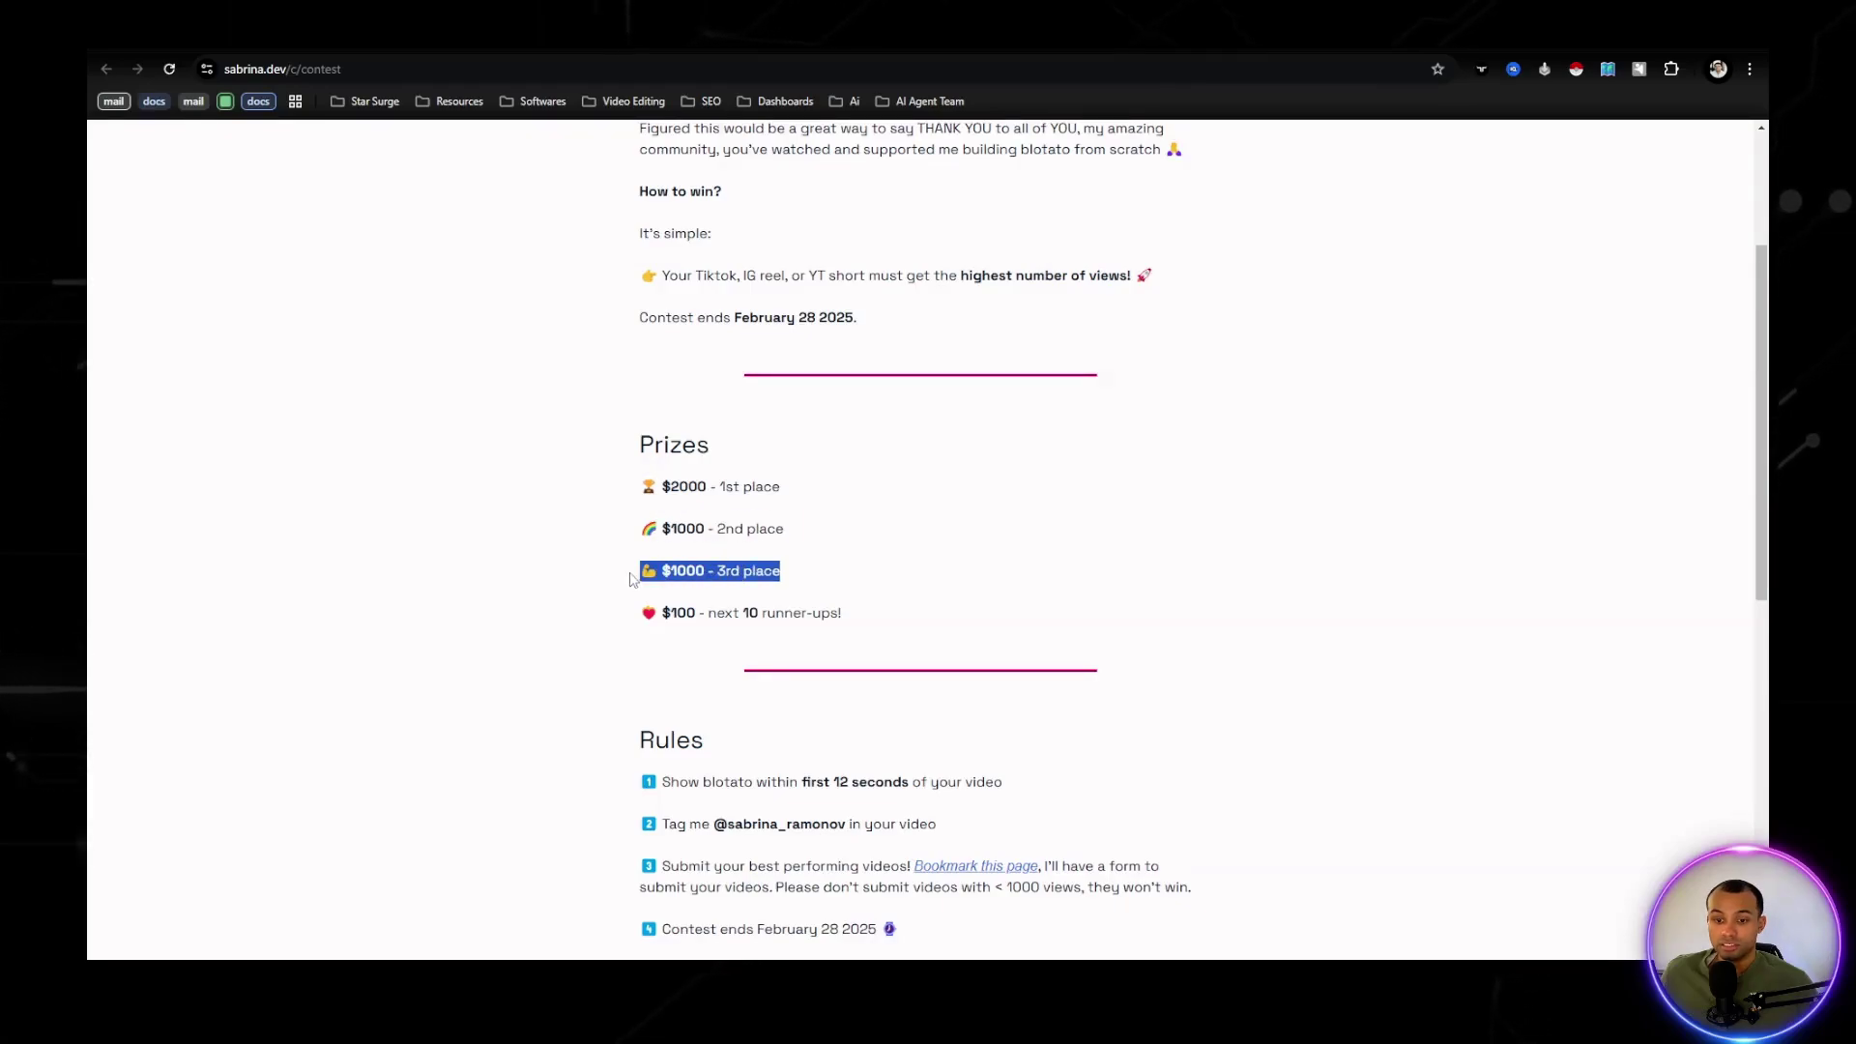
{"action": "left_click_drag", "start_coordinate": [843, 613], "coordinate": [973, 849]}
{"action": "scroll", "coordinate": [856, 619], "scroll_direction": "down", "scroll_amount": 3}
{"action": "left_click", "coordinate": [755, 567]}
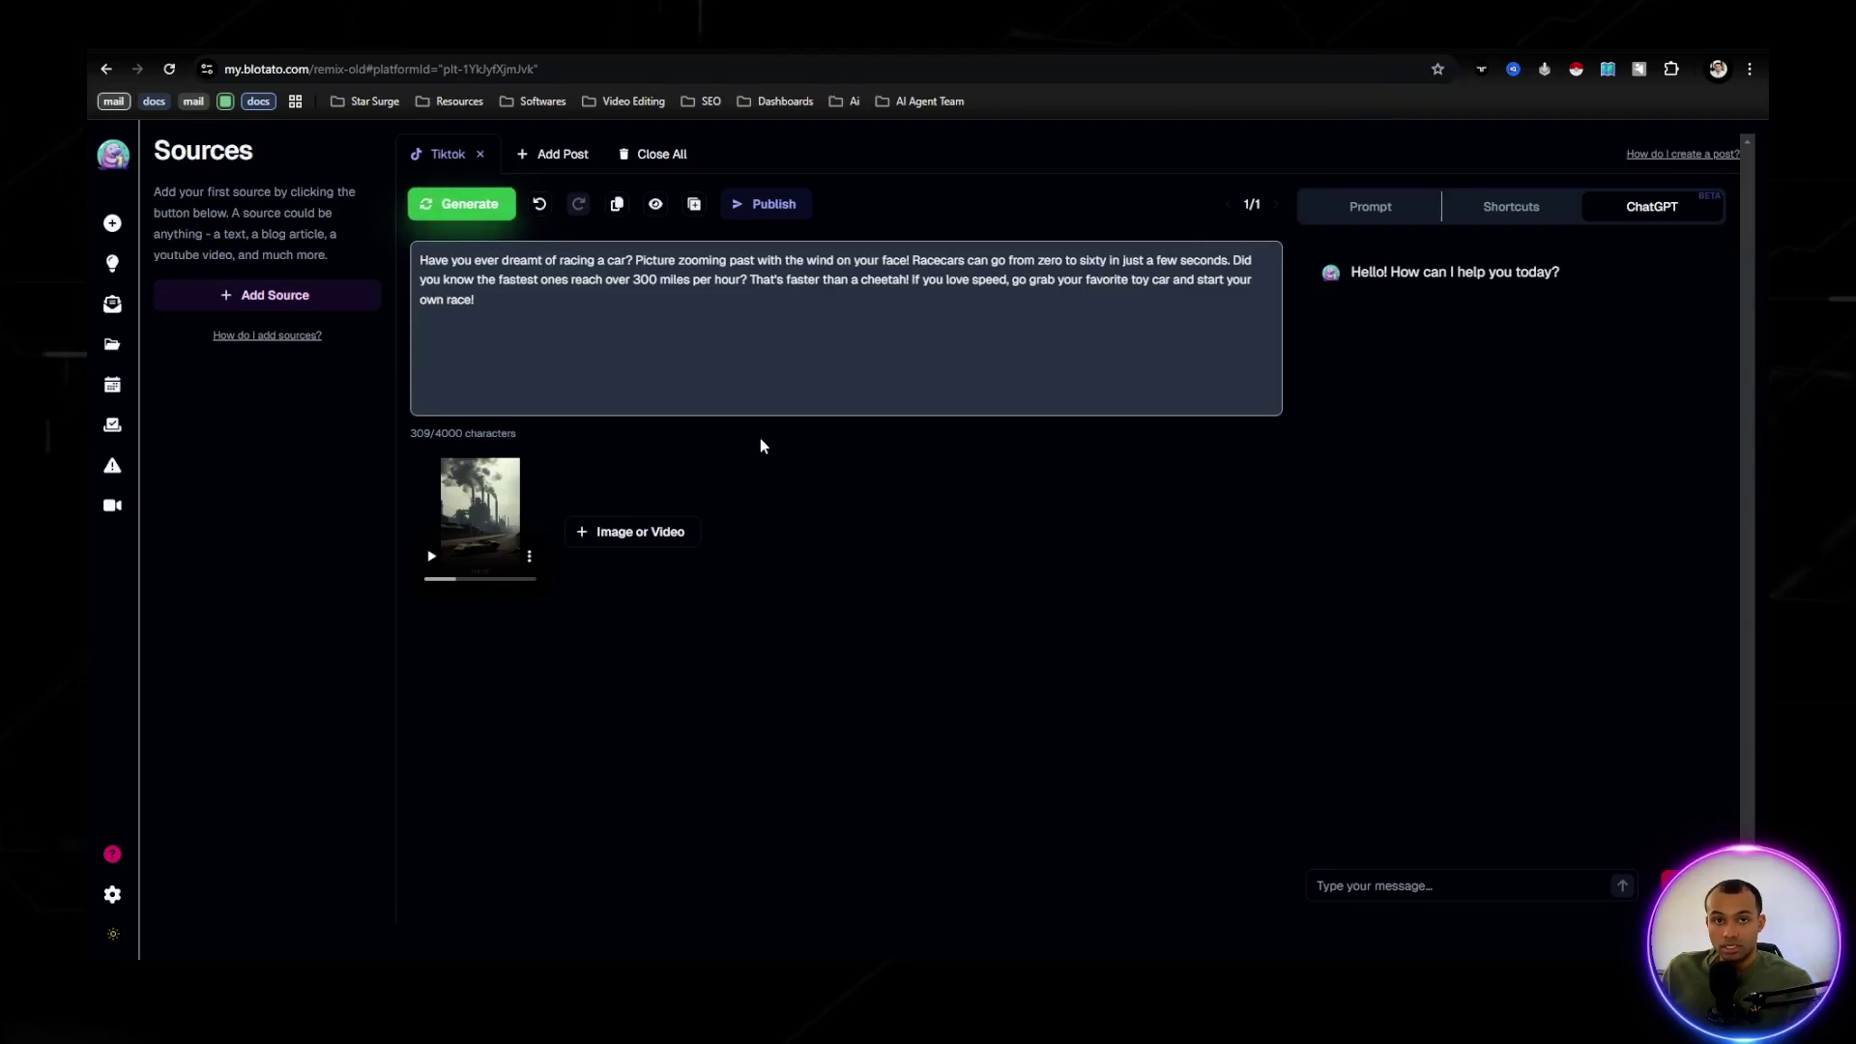
- Return to Blotato's Videos page, and check the VIP Checklist sheet of the DIGITAL PLAIBOOK spreadsheet
{"action": "mouse_move", "coordinate": [136, 239]}
{"action": "left_click", "coordinate": [152, 514]}
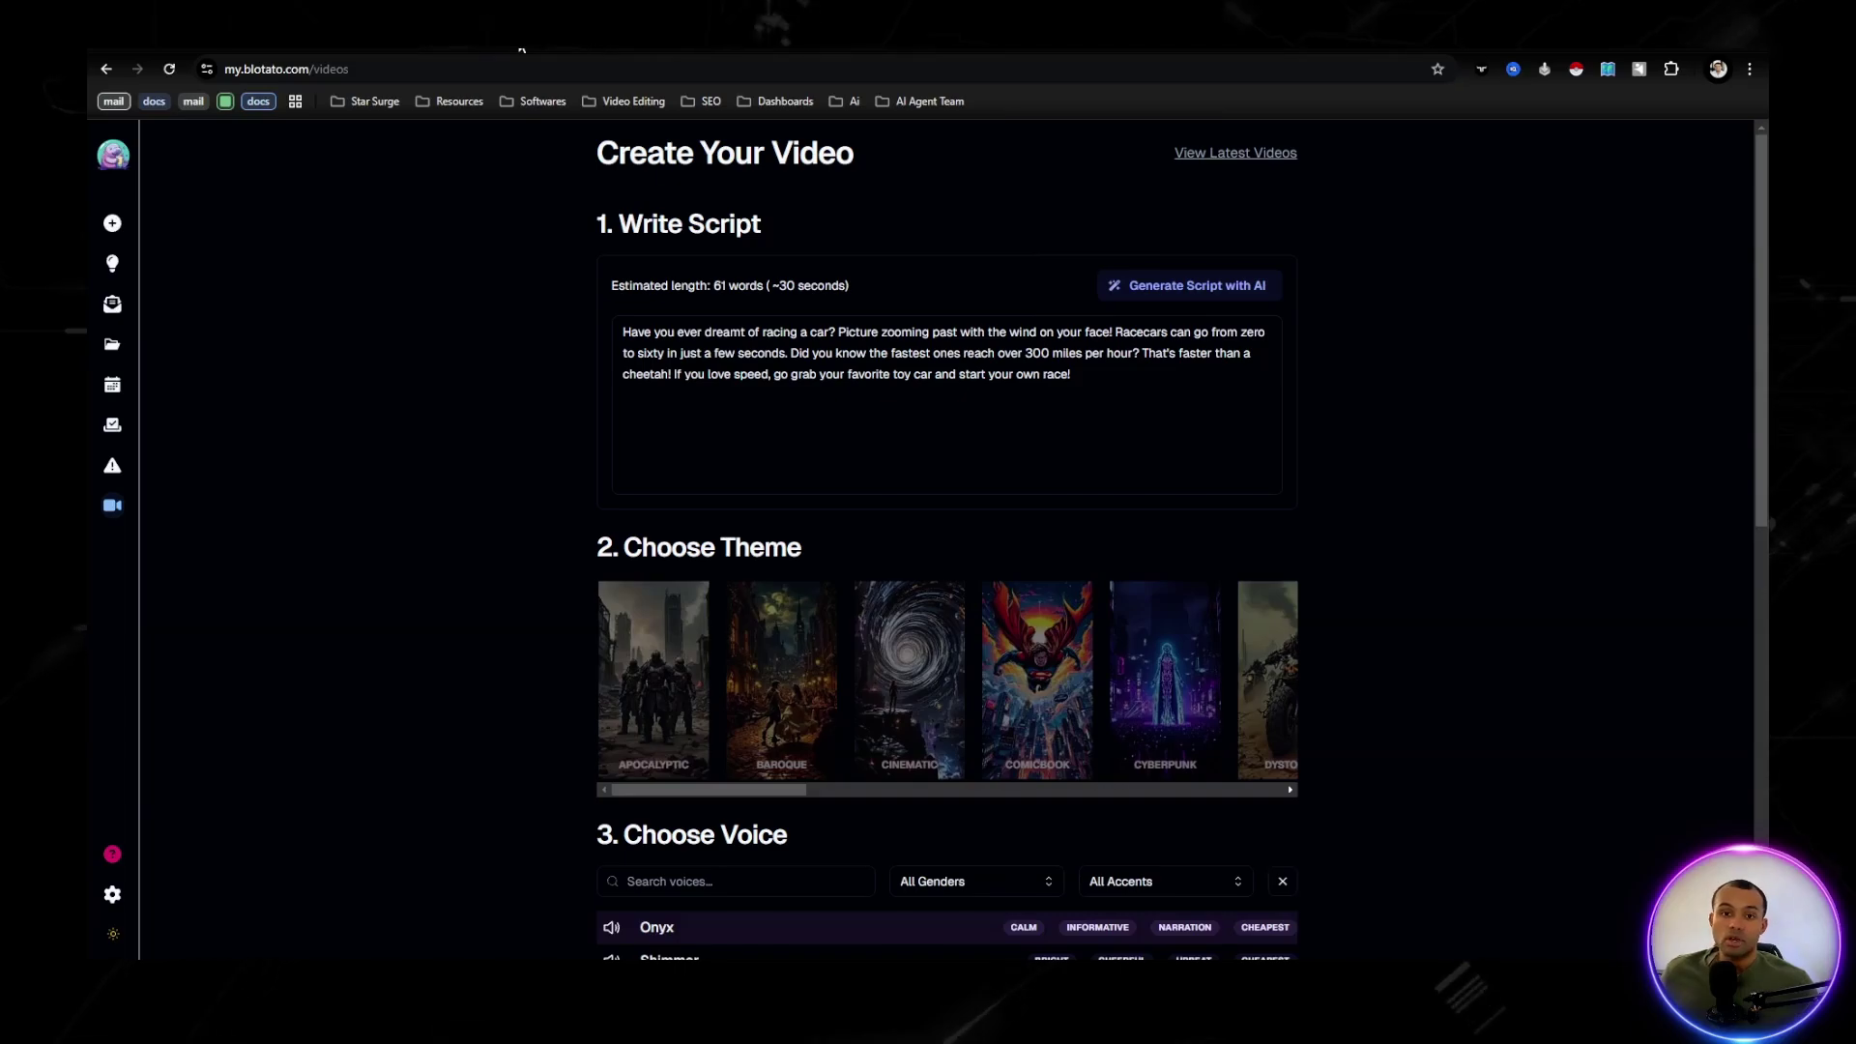
{"action": "left_click", "coordinate": [448, 41]}
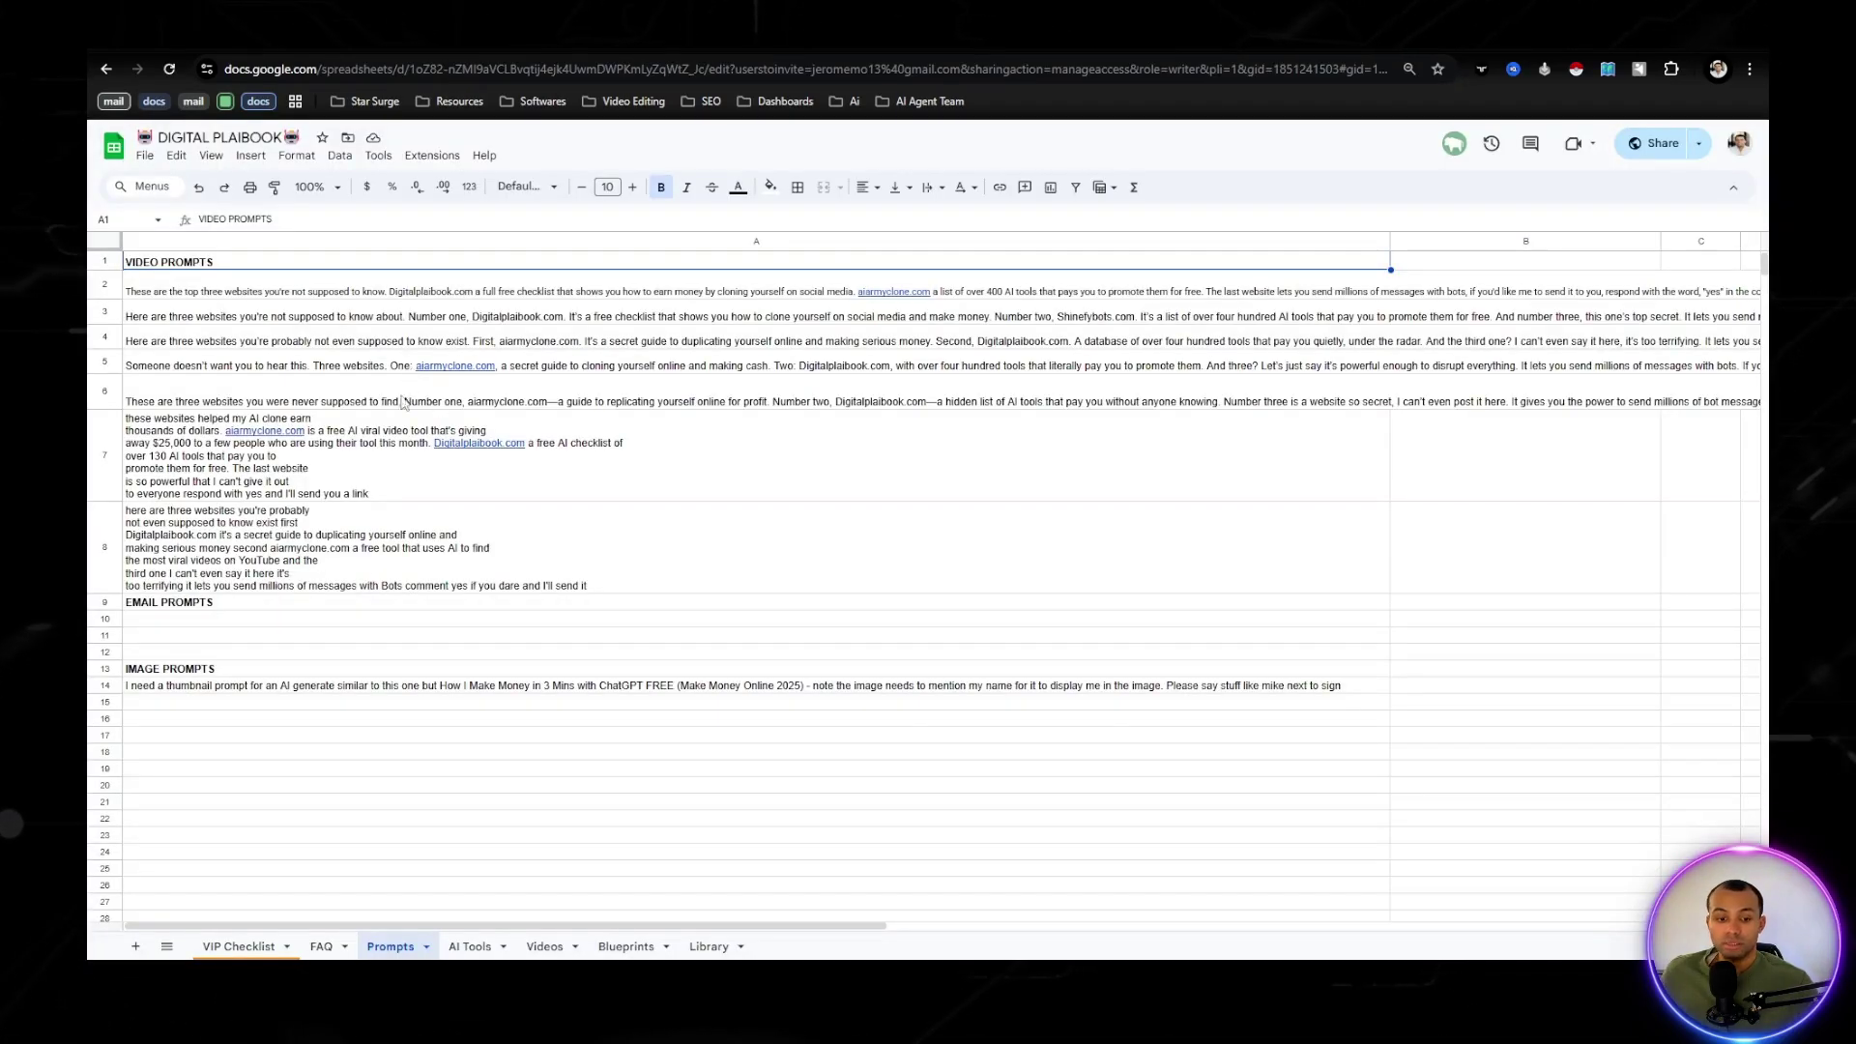
{"action": "left_click", "coordinate": [242, 944]}
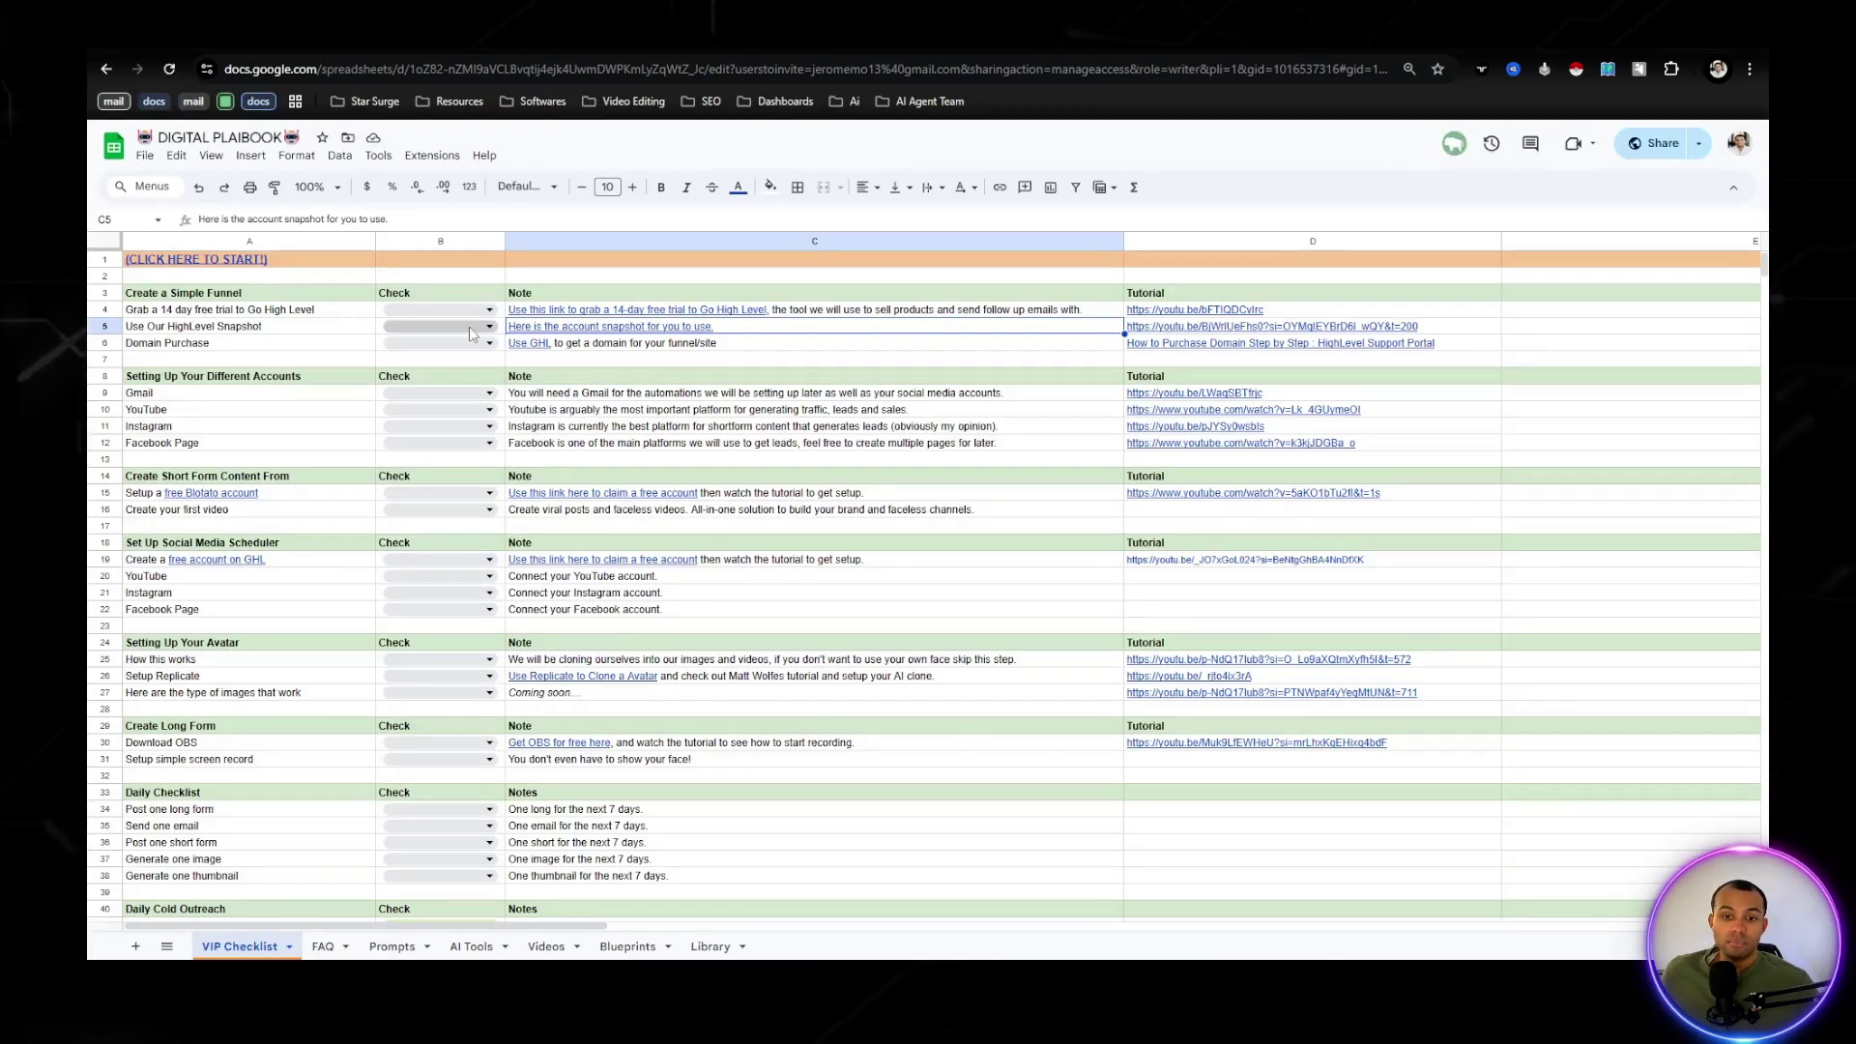
{"action": "scroll", "coordinate": [1243, 464], "scroll_direction": "down", "scroll_amount": 2}
{"action": "scroll", "coordinate": [1240, 591], "scroll_direction": "up", "scroll_amount": 2}
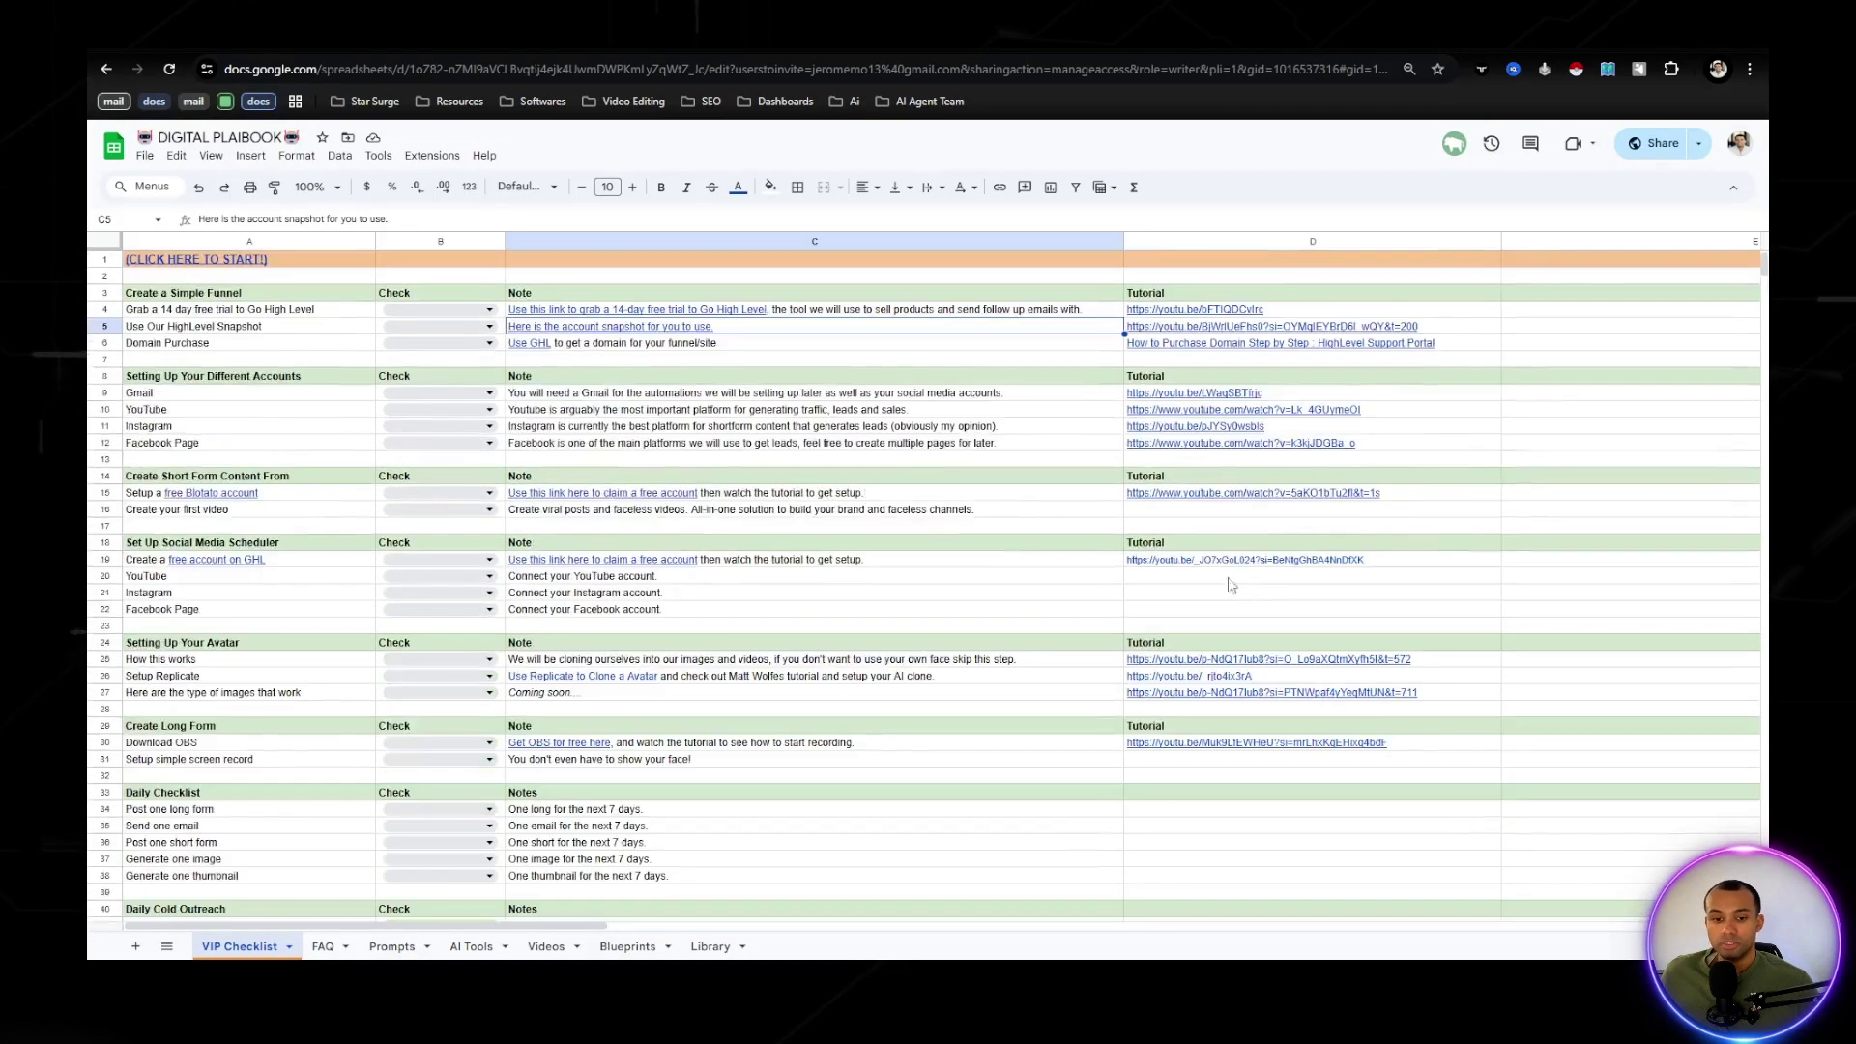